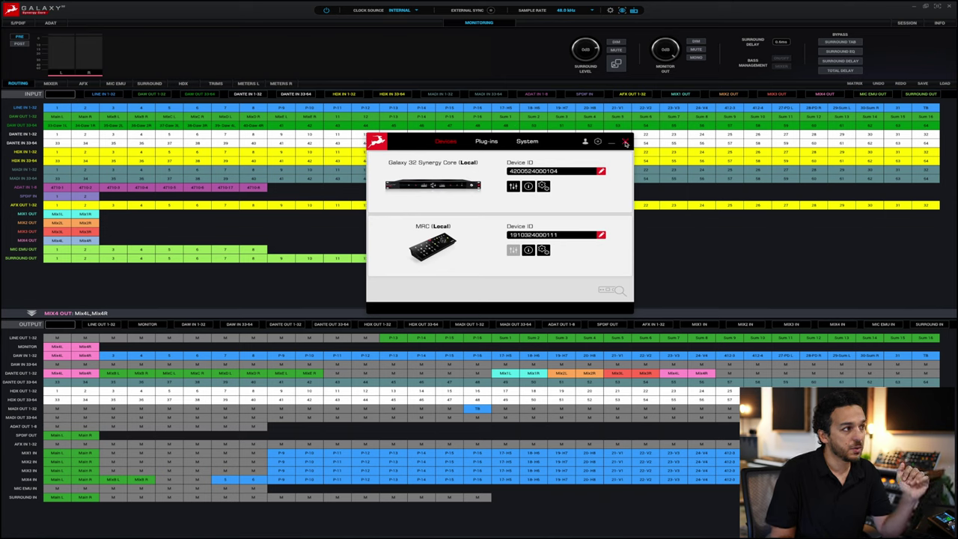
Close the device manager window, and switch the sample rate to 44.1 kHz and back to 48.0 kHz
click(626, 143)
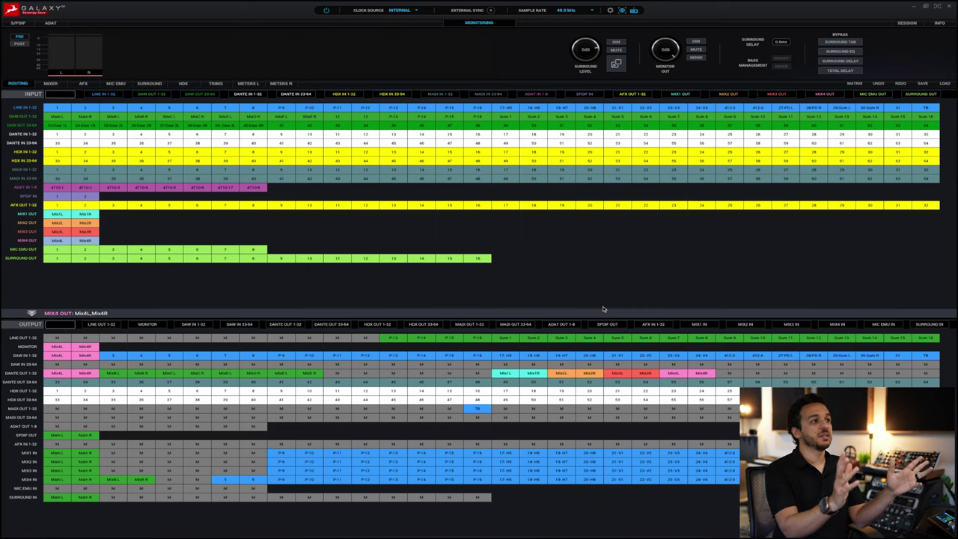
click(404, 10)
click(463, 11)
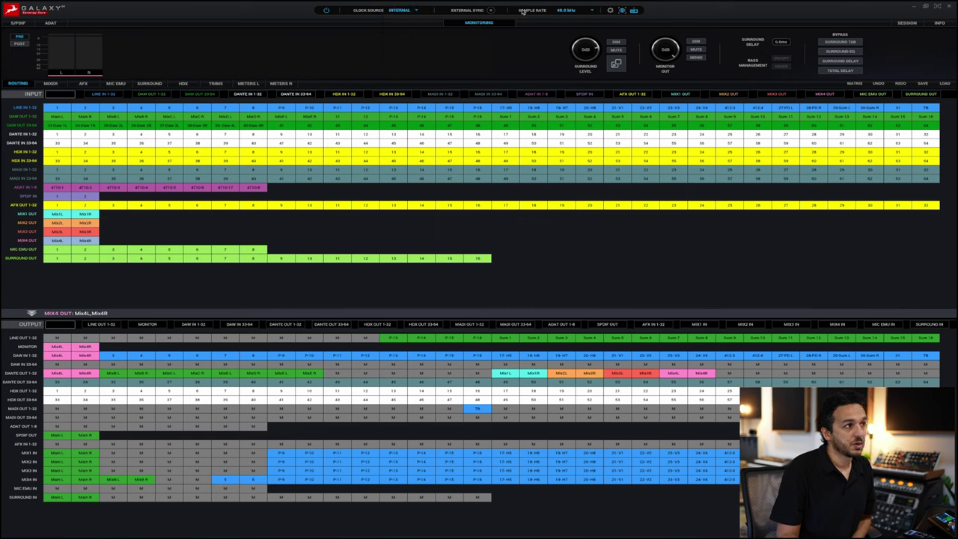
click(567, 11)
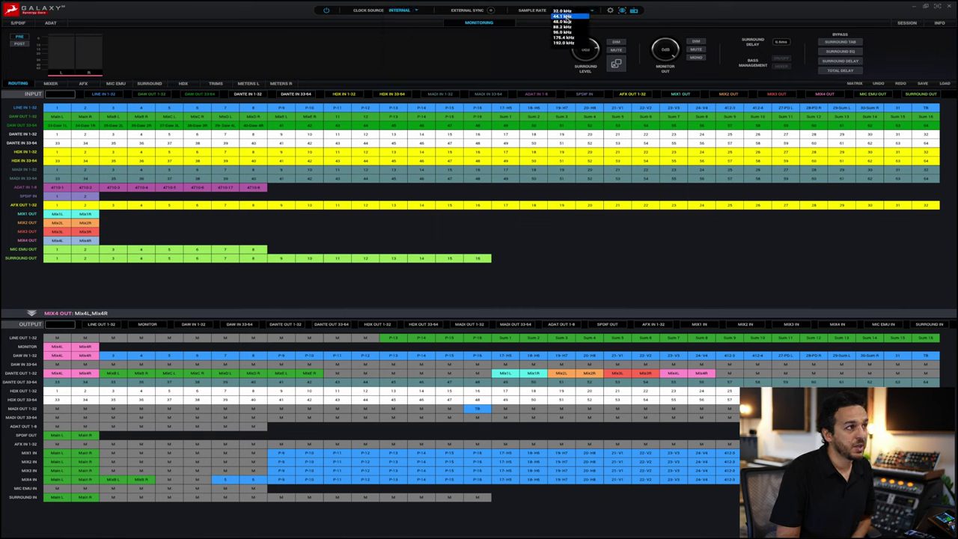
click(500, 30)
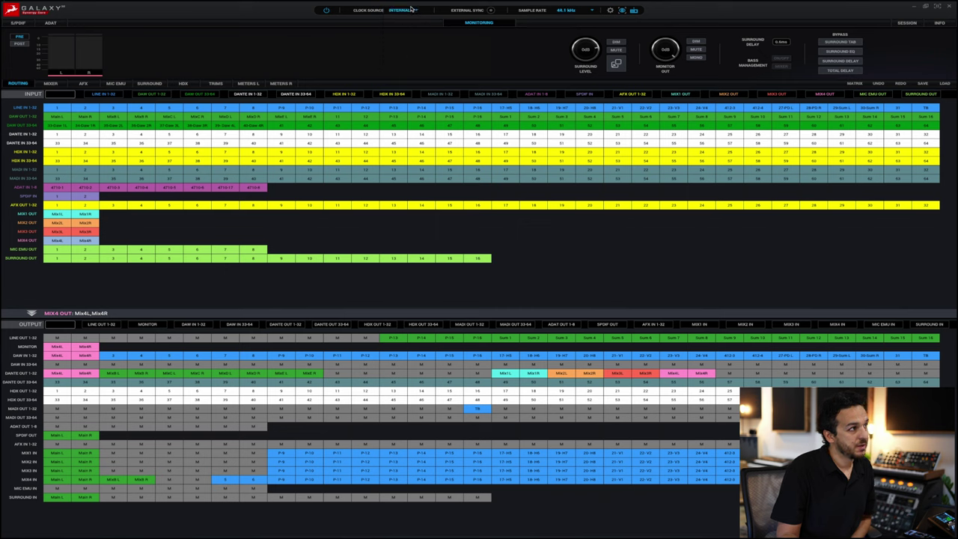
click(567, 12)
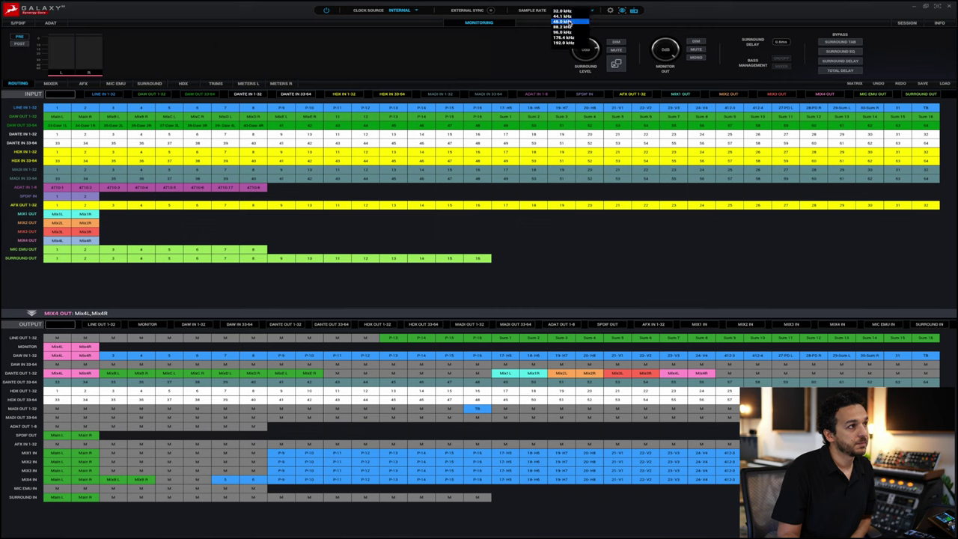
click(569, 22)
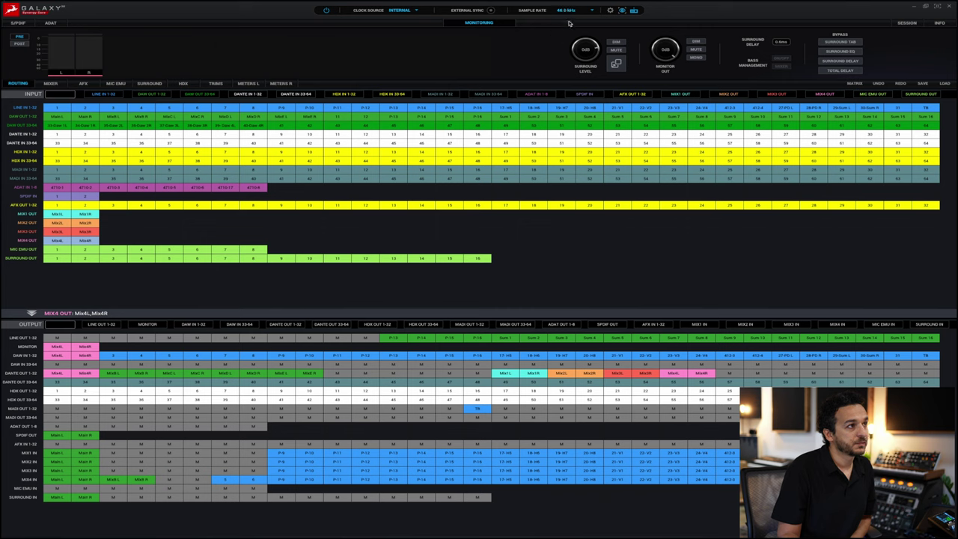
Review the available clock source options, keeping the INTERNAL source
click(399, 11)
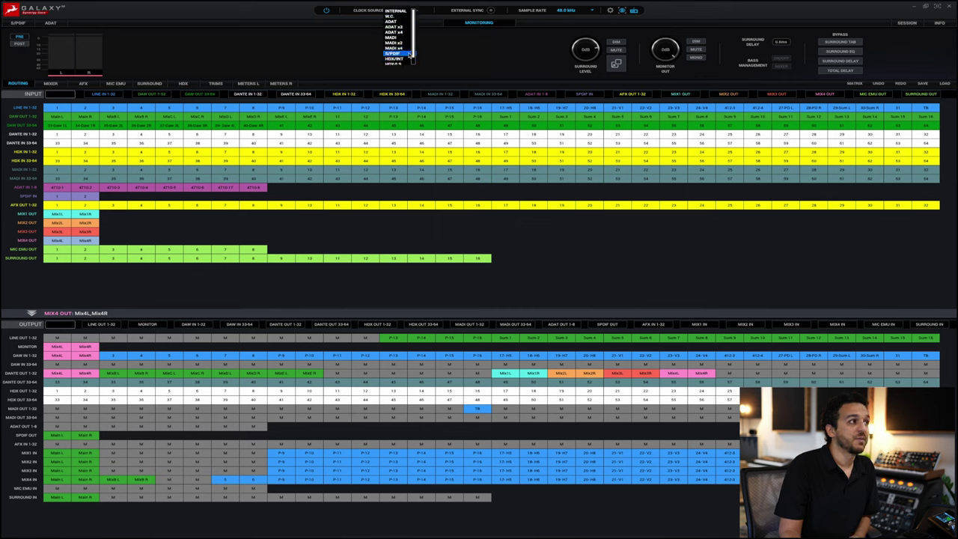
click(531, 26)
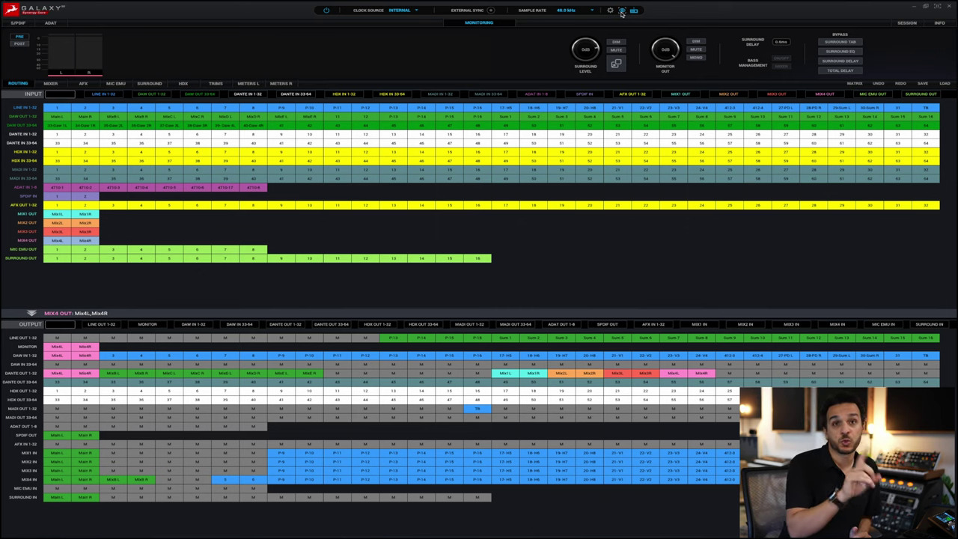
Examine the device settings, including the Trim Monitor levels and TB Latency Mode options, and close them without changes
click(611, 10)
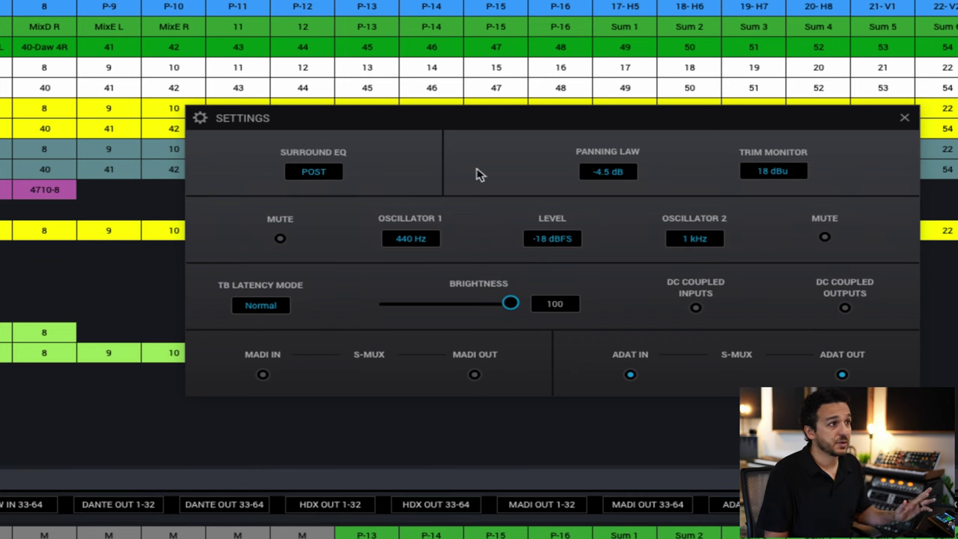
click(778, 175)
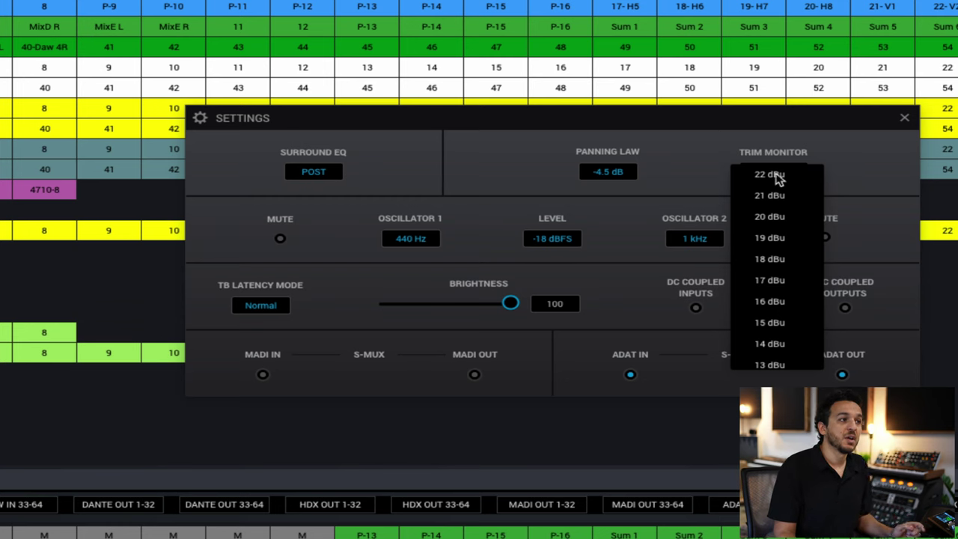
click(672, 178)
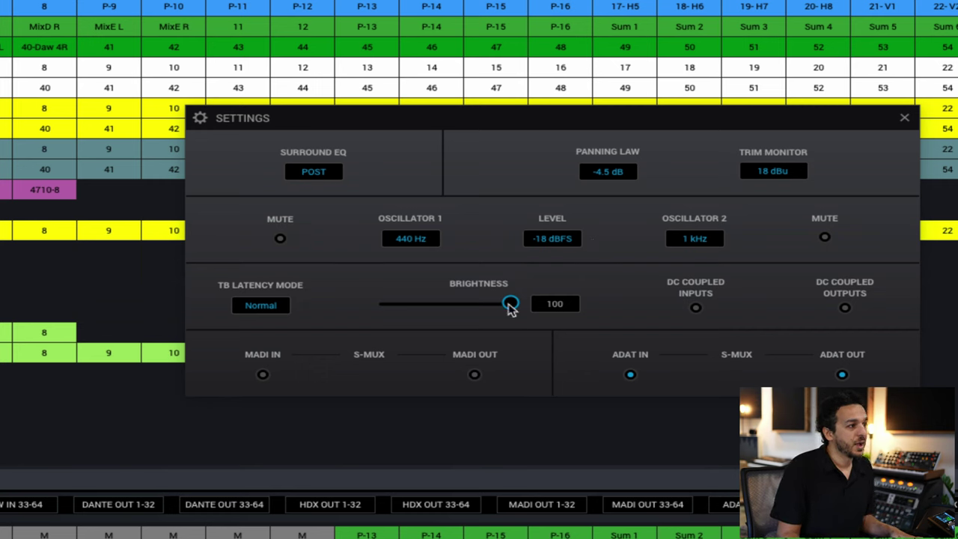
click(278, 304)
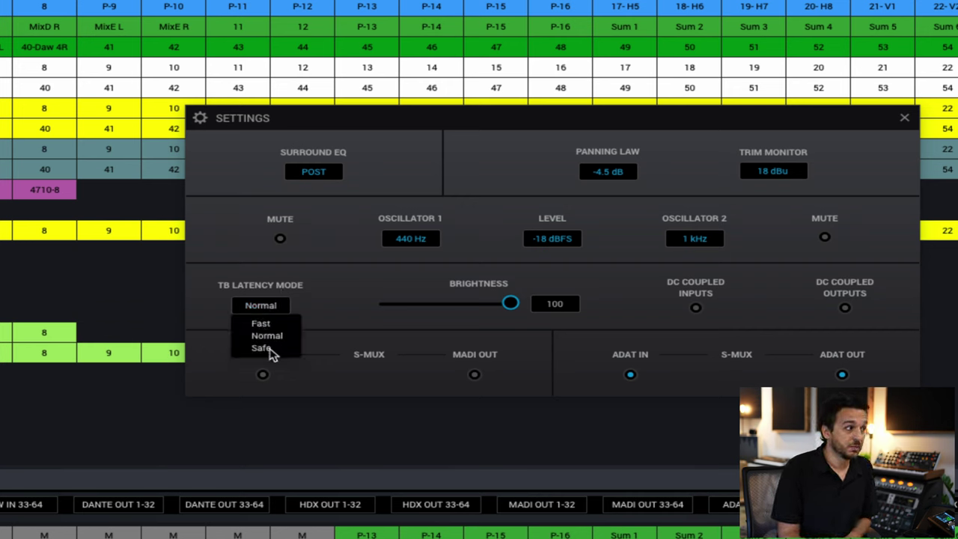
click(342, 314)
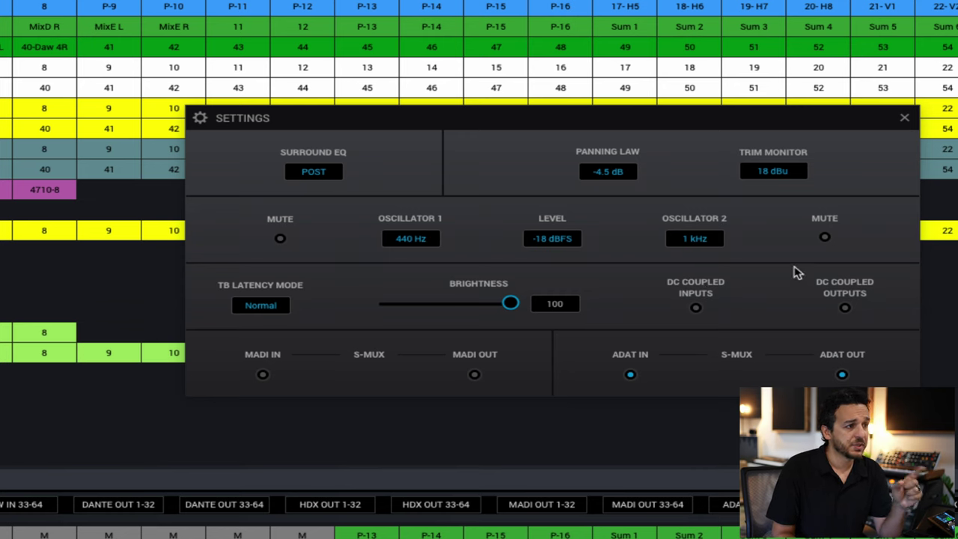
click(904, 117)
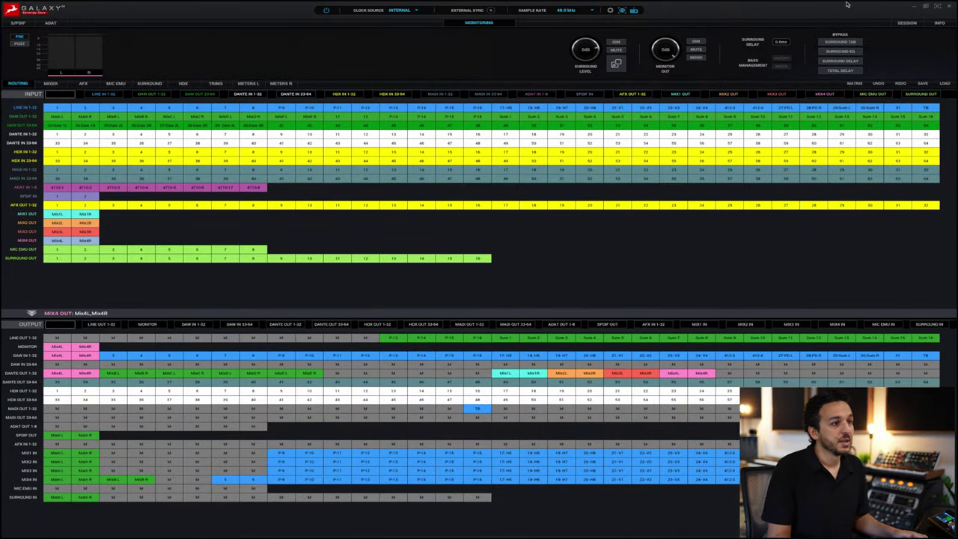
Show the session management section and read the descriptions of its software presets, hardware presets and project session
click(907, 24)
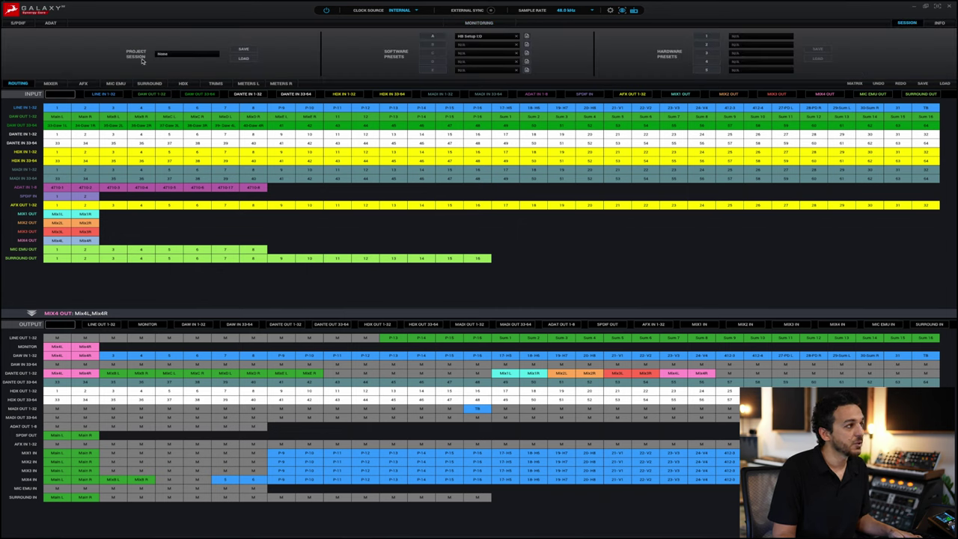
mouse_move(402, 58)
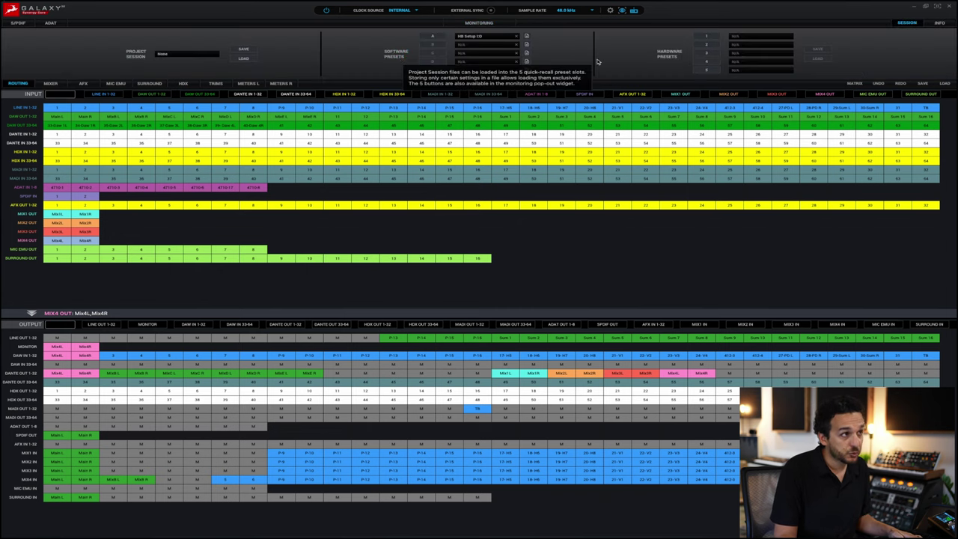
mouse_move(667, 59)
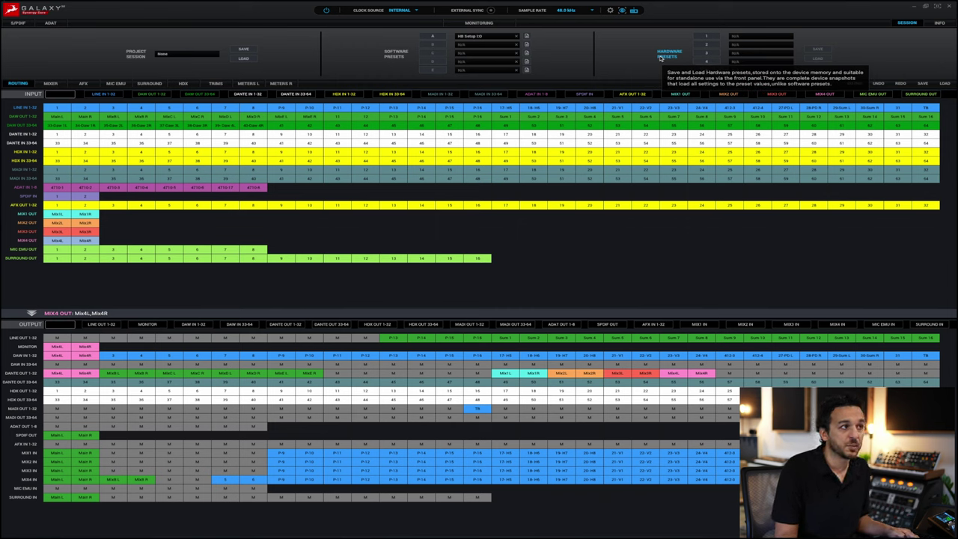
mouse_move(138, 58)
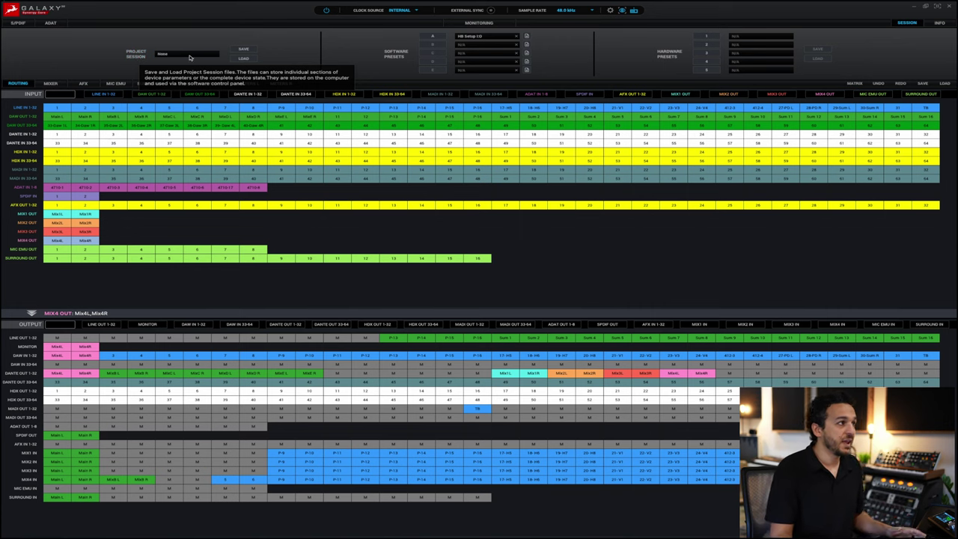
Review the list of components that can be saved in a project session, and cancel without saving
click(244, 48)
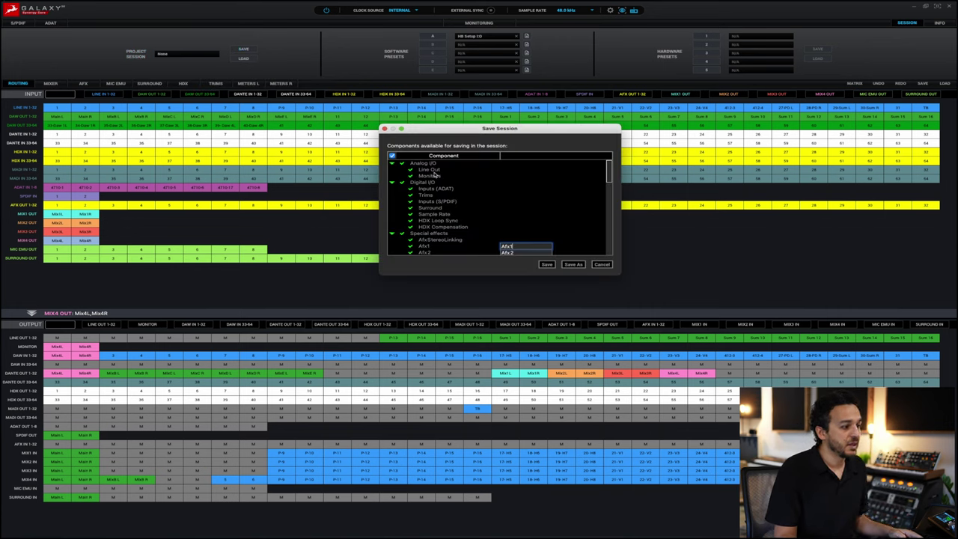
scroll(434, 174, down, 5)
scroll(434, 174, down, 10)
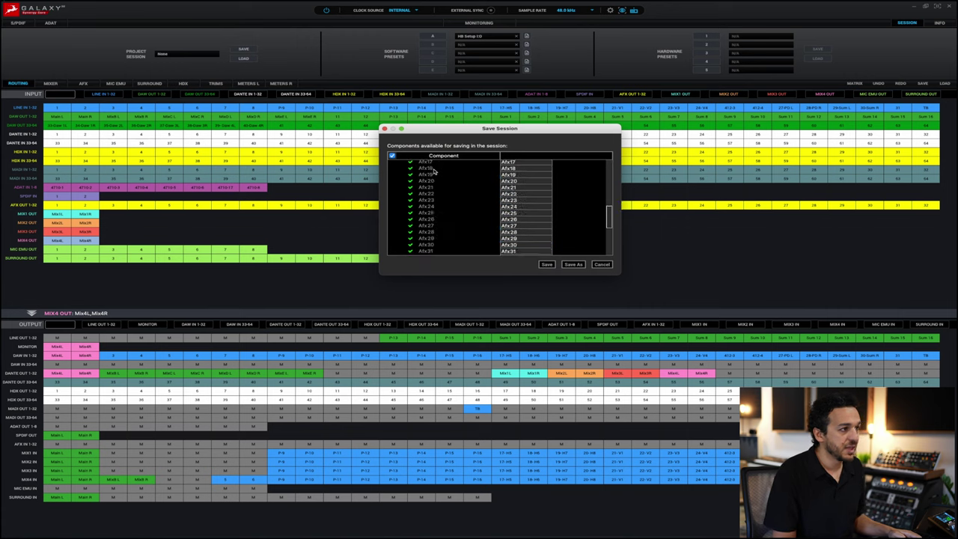
click(602, 265)
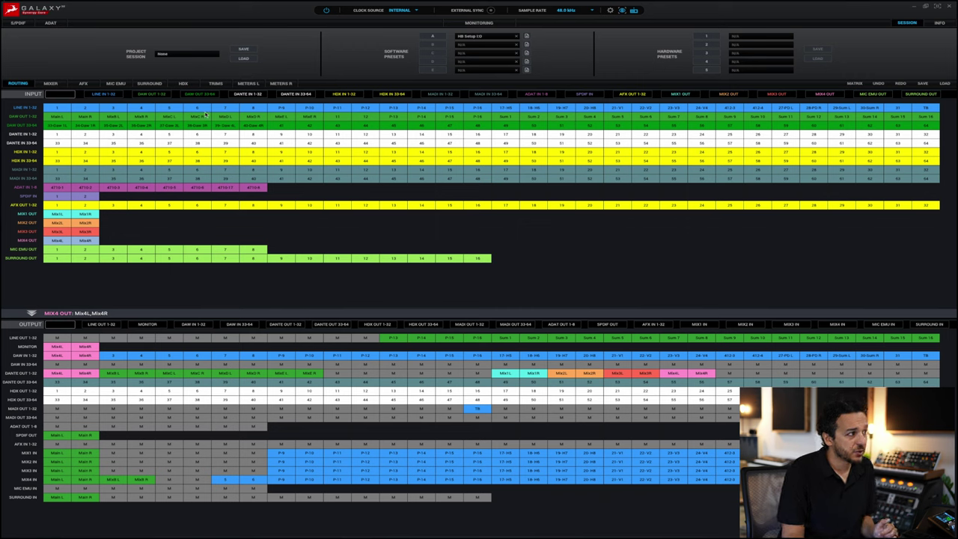
Deselect all components for a project session save, look through the individual choices such as Routing, and cancel the save
click(246, 50)
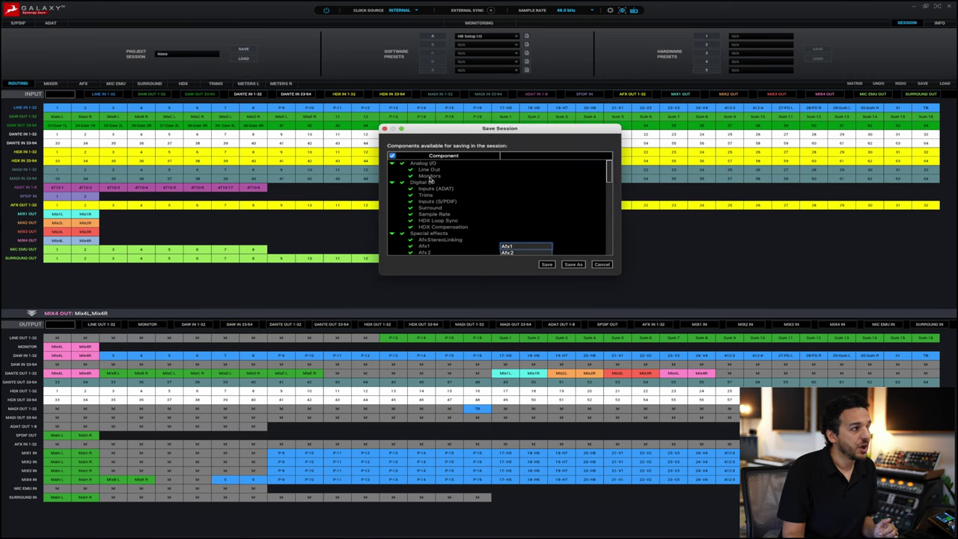
click(391, 157)
scroll(445, 202, down, 10)
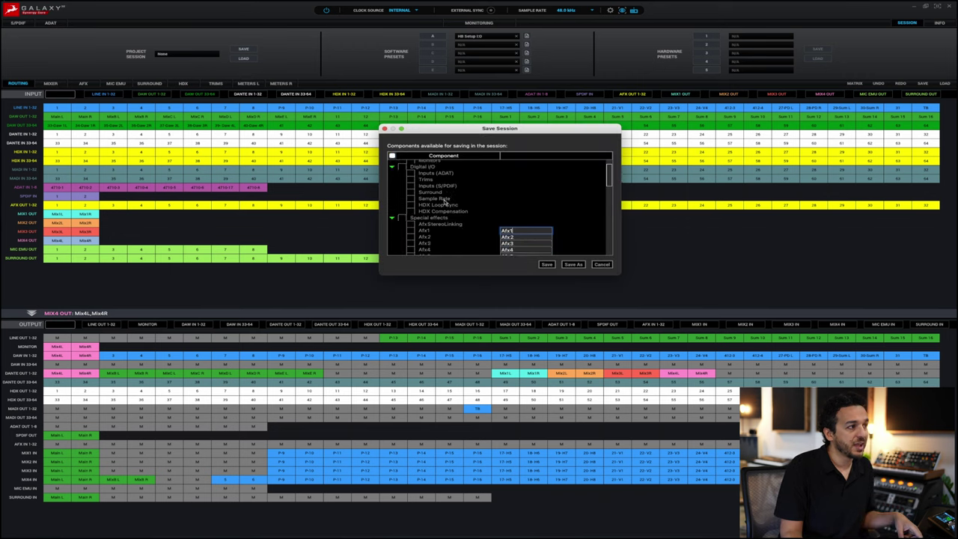
scroll(445, 202, down, 5)
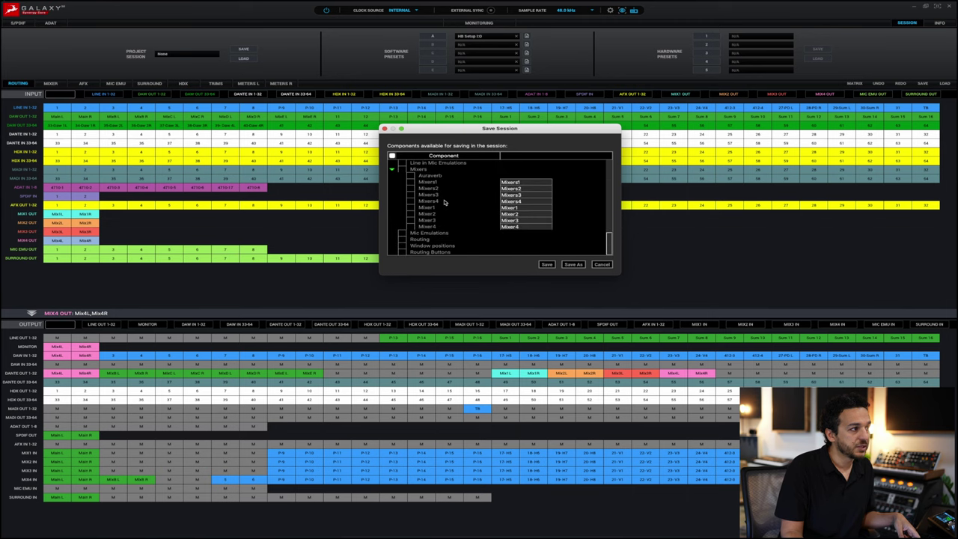
click(402, 240)
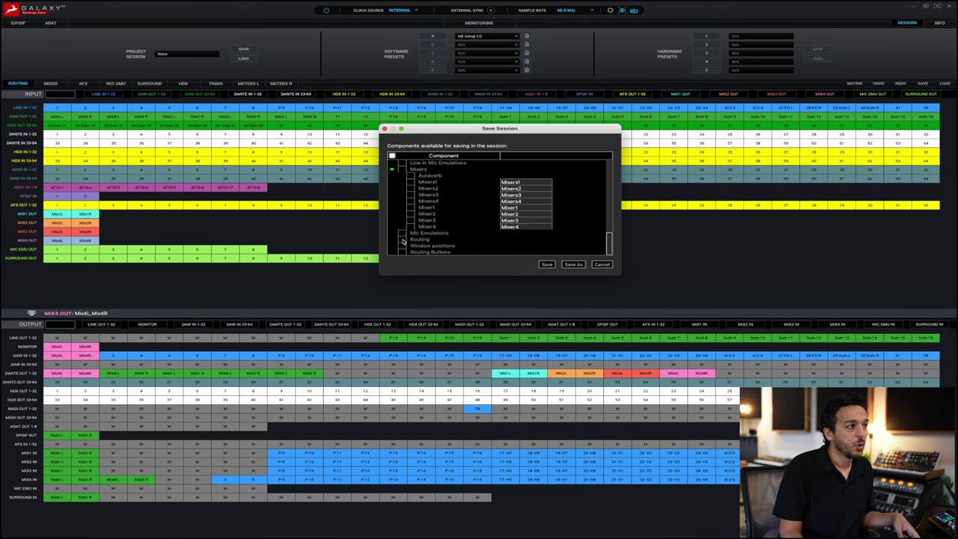
scroll(426, 228, up, 3)
scroll(426, 228, up, 6)
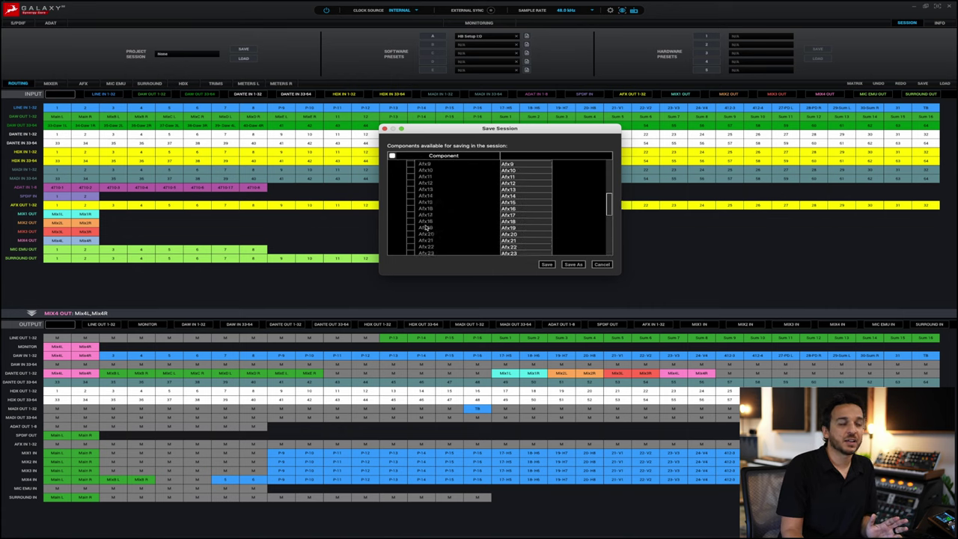
scroll(430, 221, up, 5)
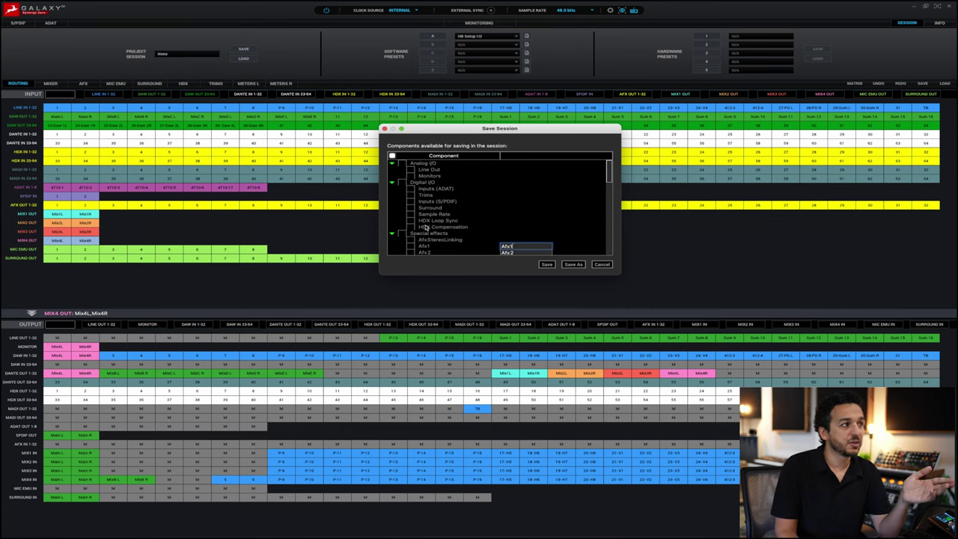
click(403, 210)
click(402, 210)
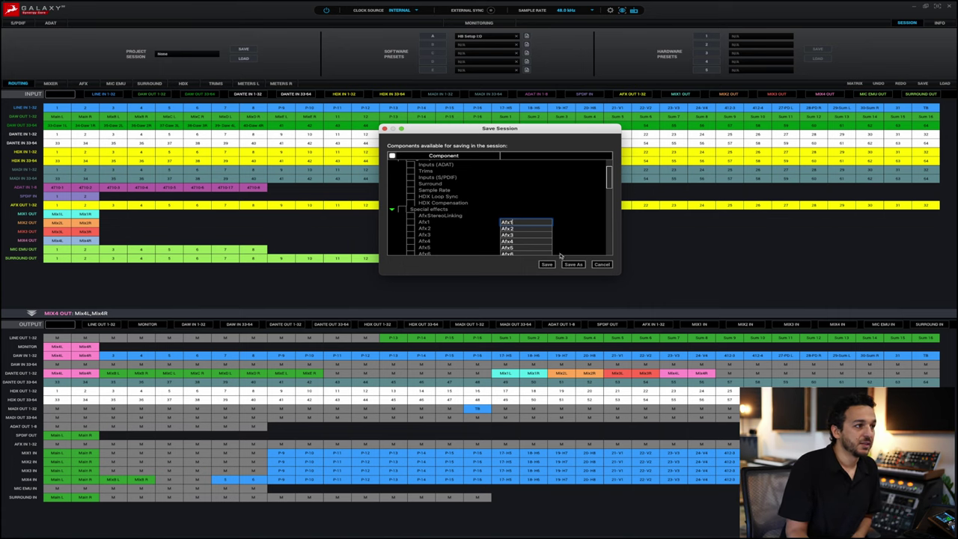
click(601, 265)
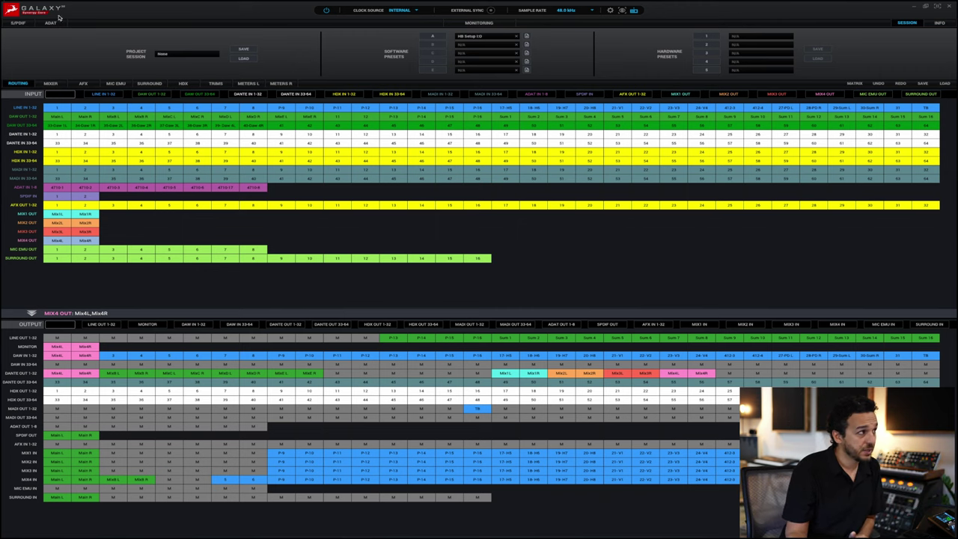
View the S/PDIF input channel controls and the ADAT input channel controls
click(17, 23)
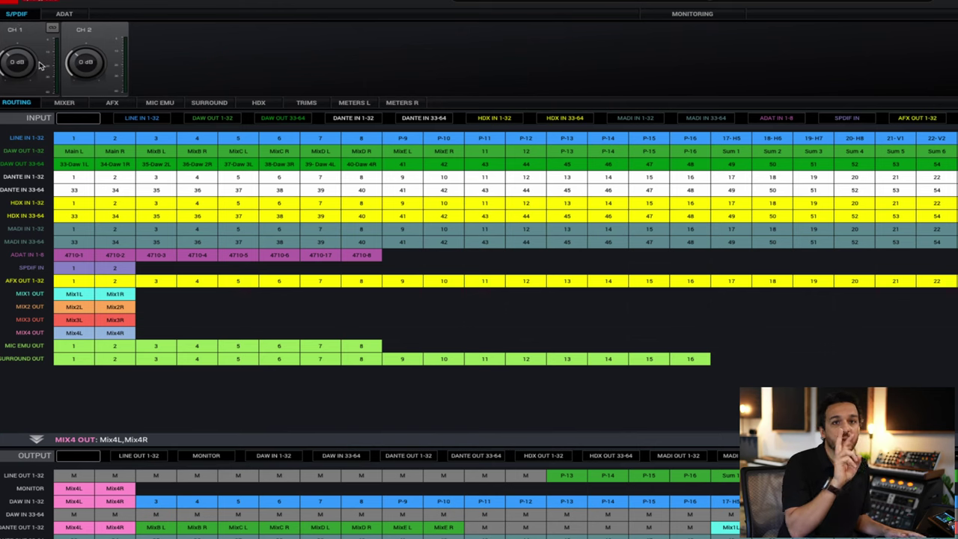
click(63, 14)
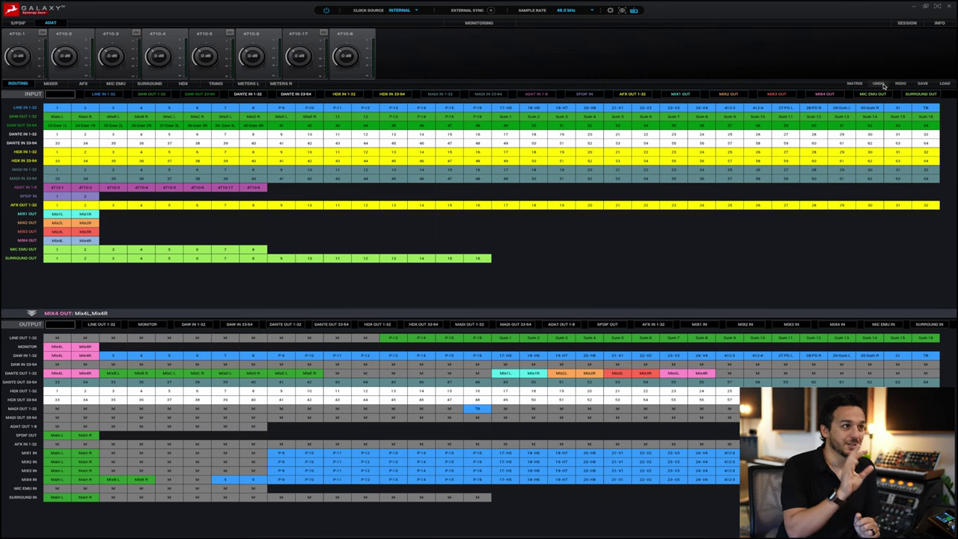
Examine the routing matrix overview of inputs against outputs and close it
click(854, 83)
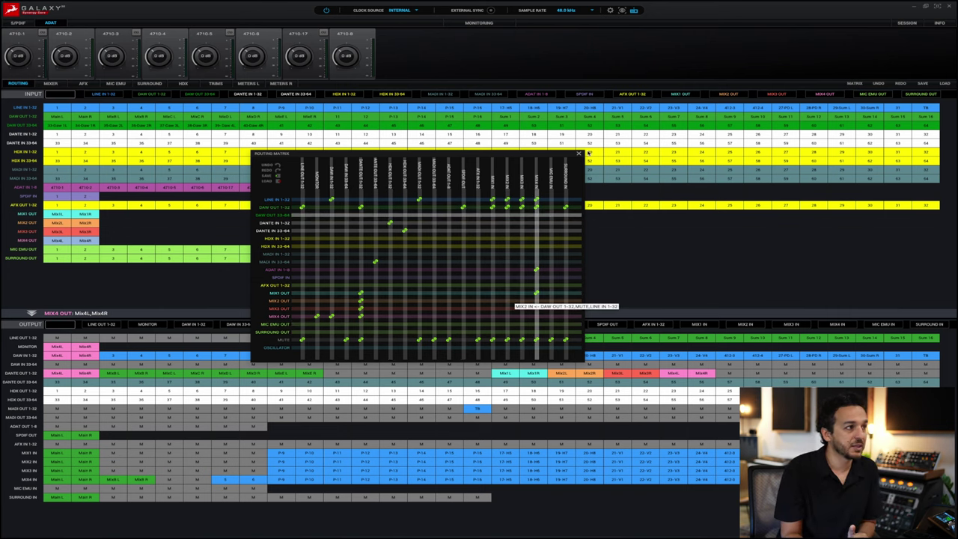
click(579, 154)
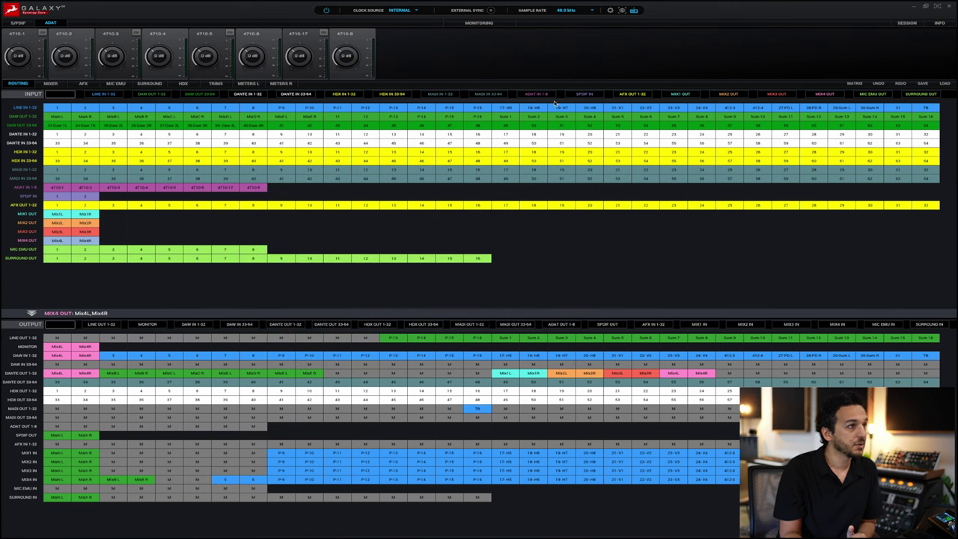
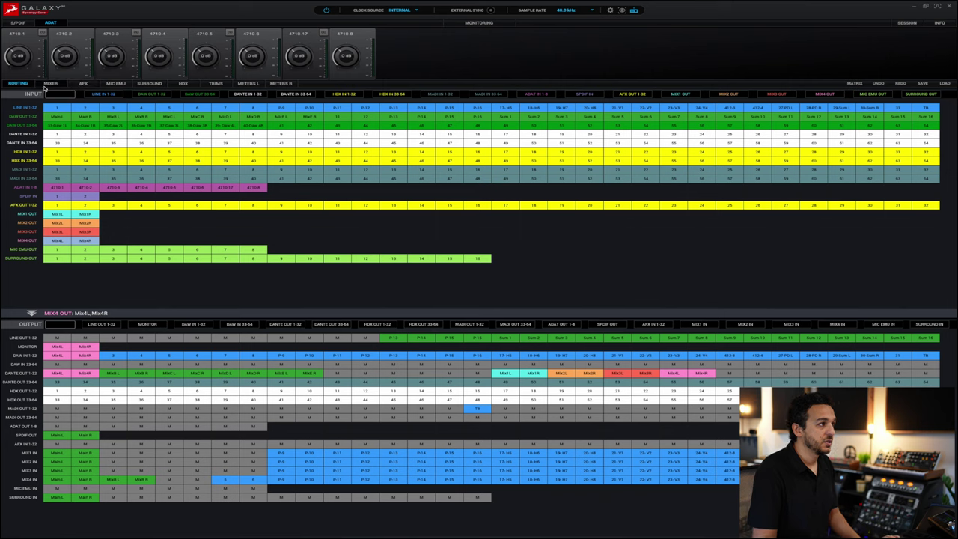
Show the left-hand meters view for the LINE IN 1-32 channels
click(249, 84)
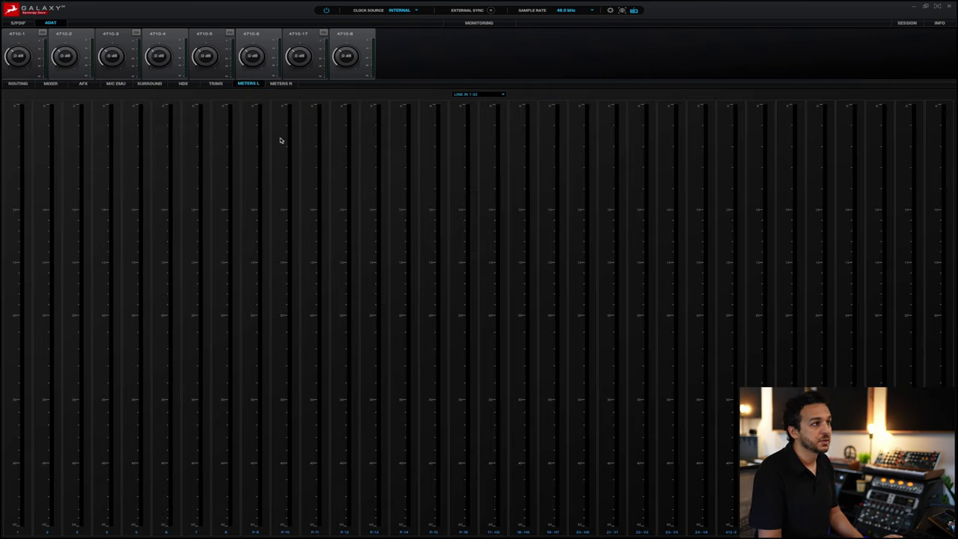
Compare the right-hand and left-hand meters views and look through the left-hand source choices, keeping LINE IN 1-32
click(282, 84)
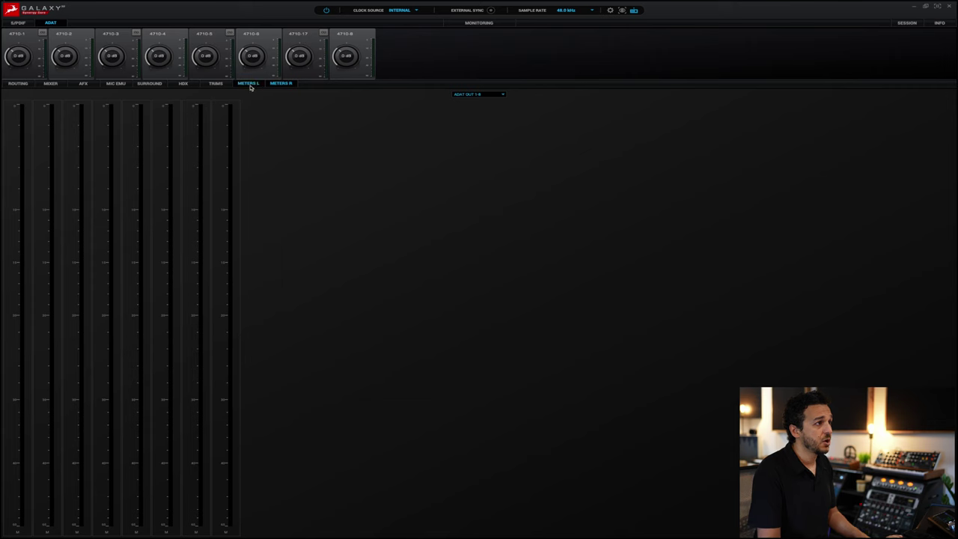
click(250, 85)
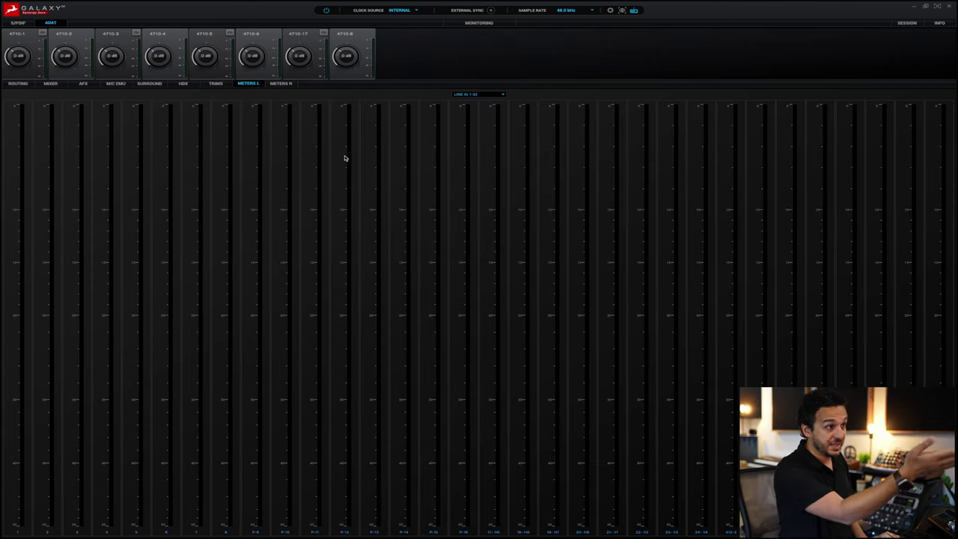
click(462, 95)
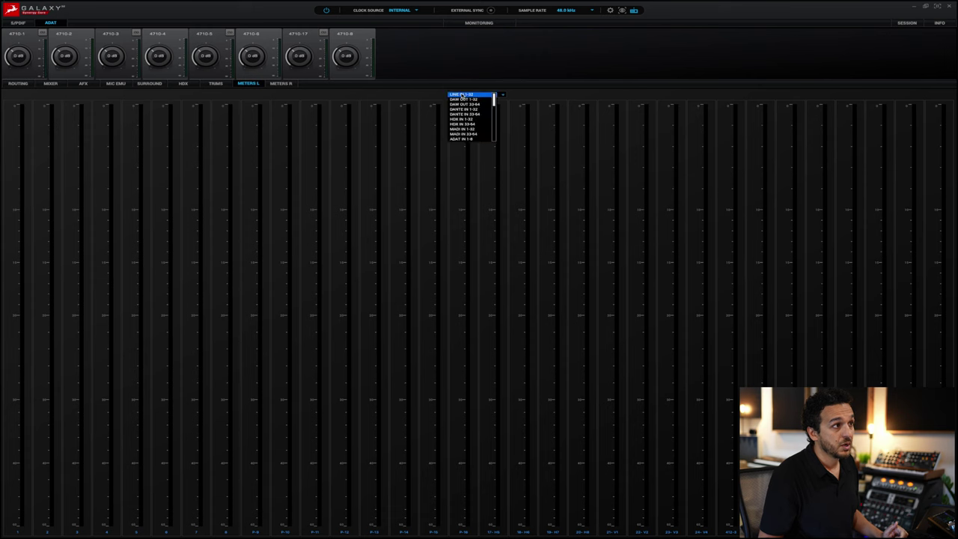
scroll(464, 112, down, 6)
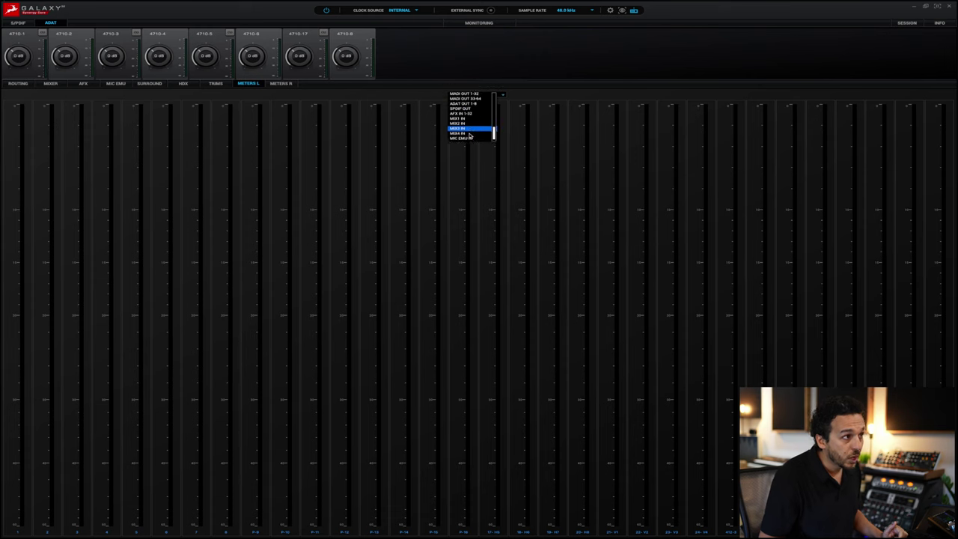
scroll(470, 135, up, 6)
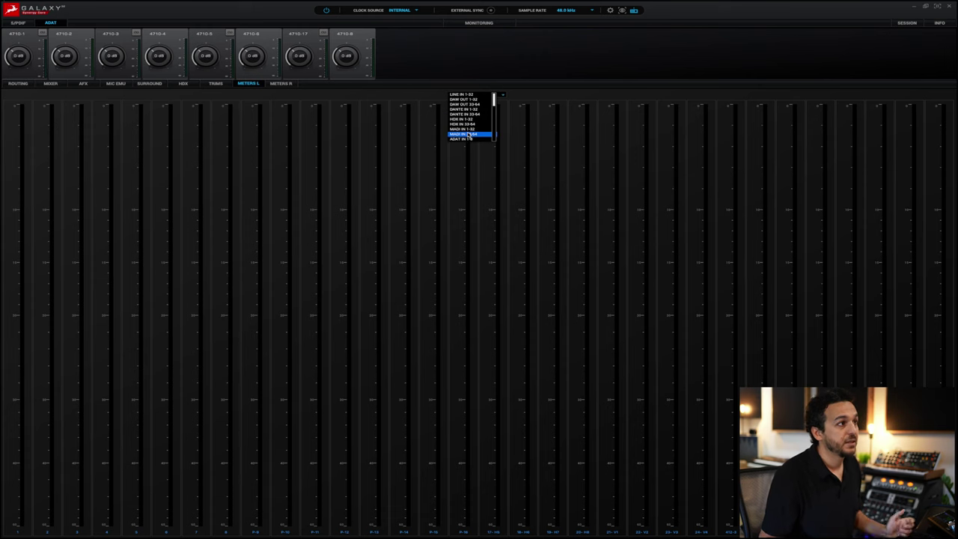
click(455, 95)
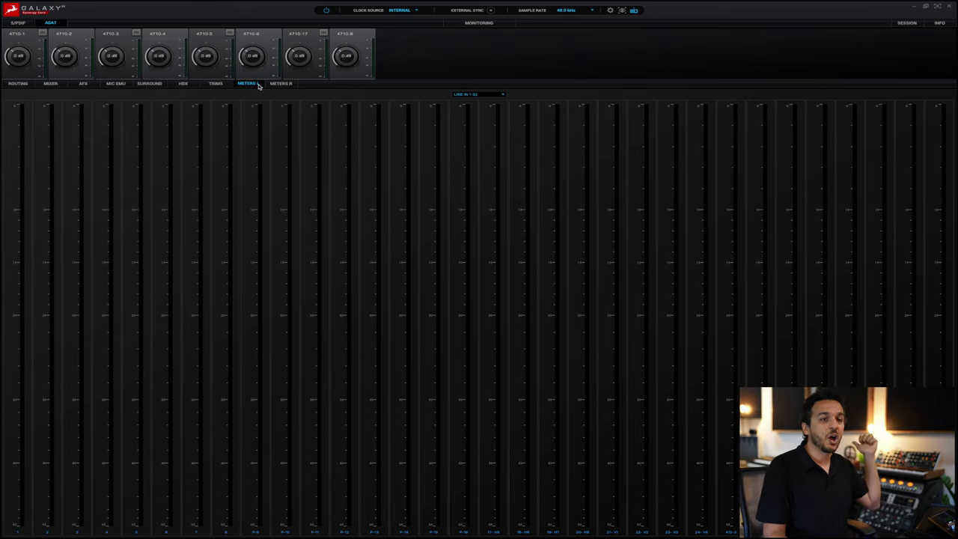
Look through the source choices for the right-hand meters and return to the left-hand meters view
click(282, 84)
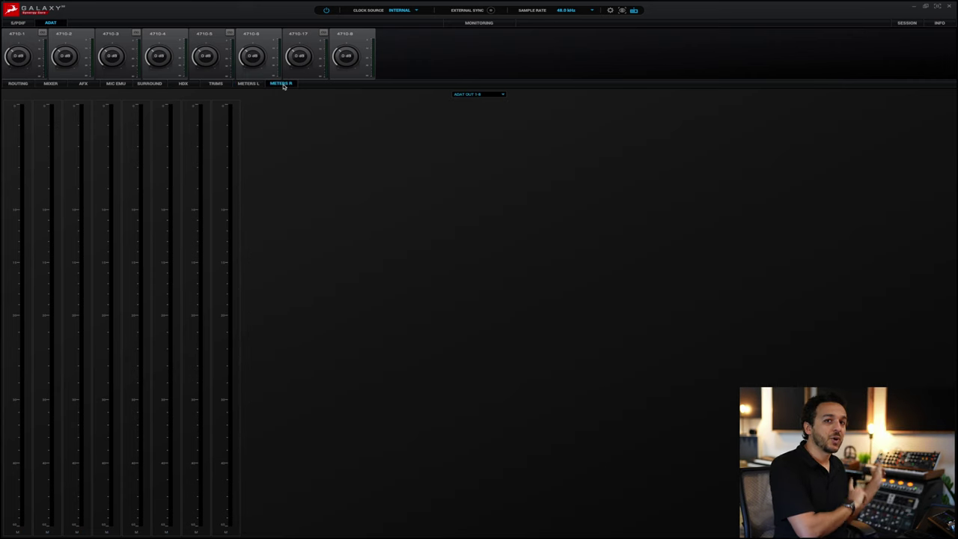
click(474, 94)
scroll(469, 124, down, 3)
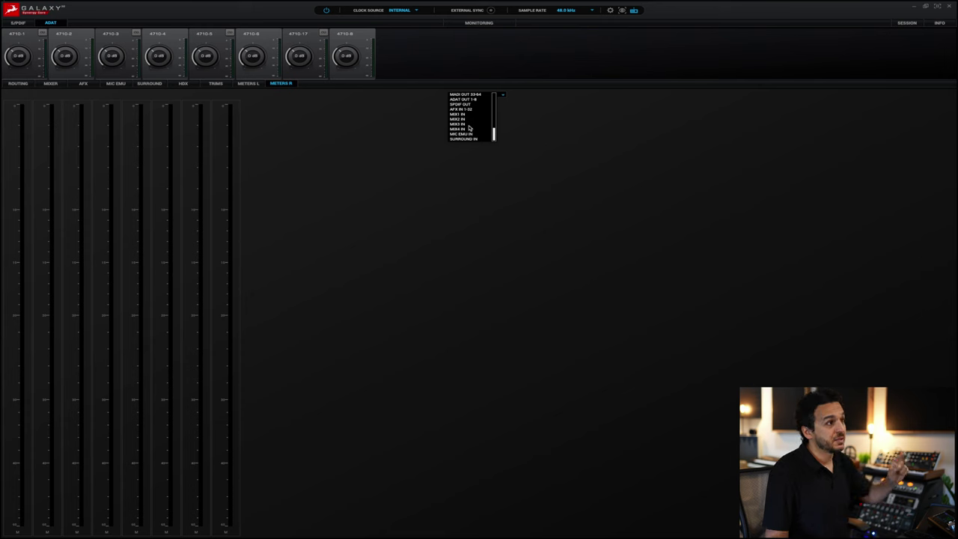
scroll(477, 112, up, 3)
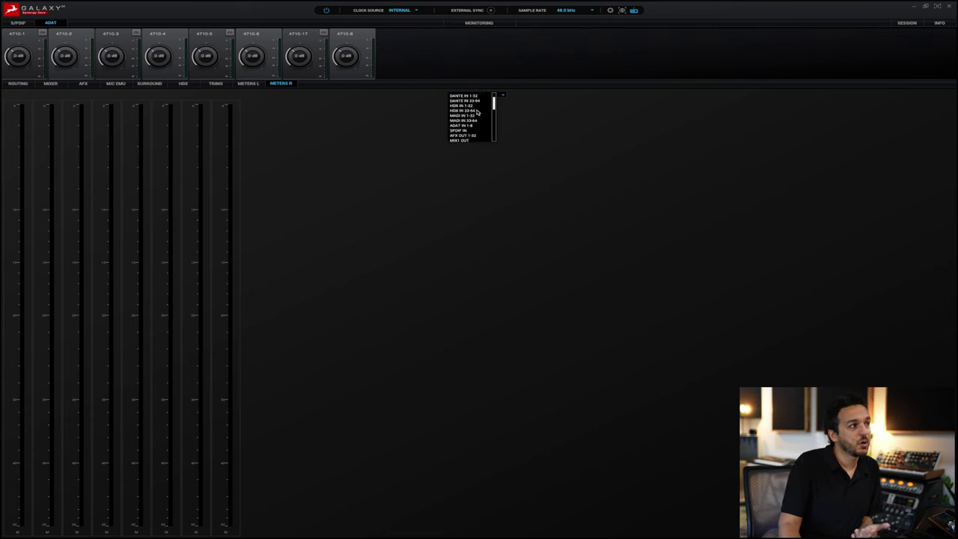
scroll(477, 112, up, 1)
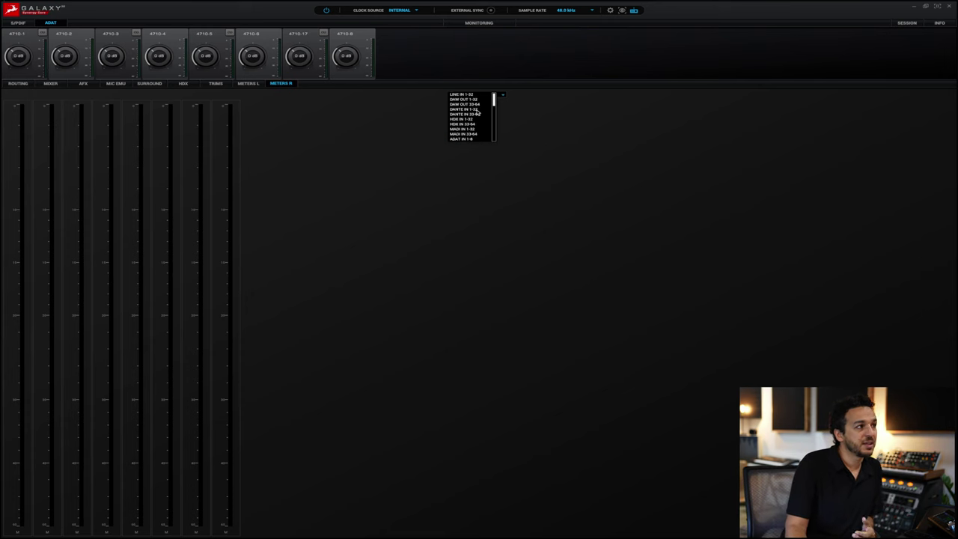
click(249, 85)
click(249, 85)
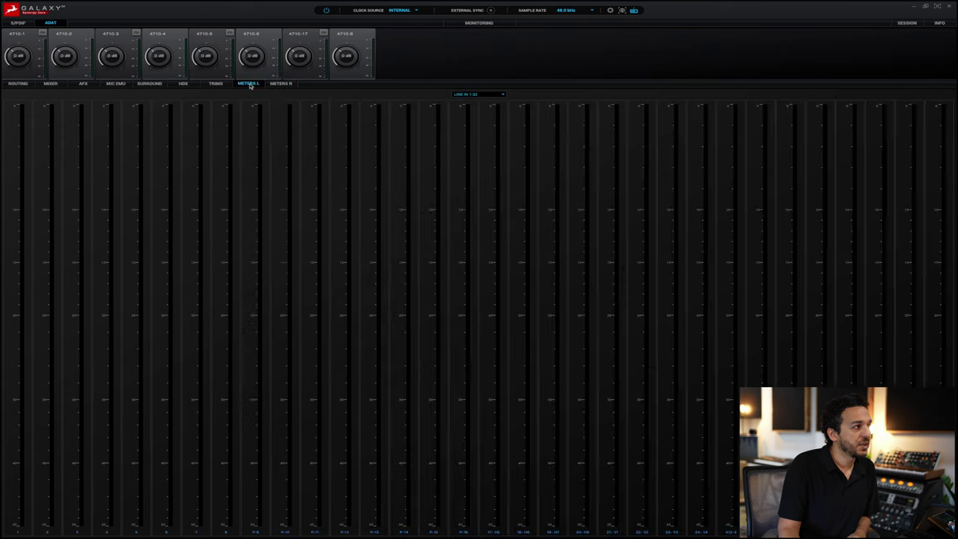
Set the right-hand meters view to show the ADAT IN 1-8 channels
click(281, 83)
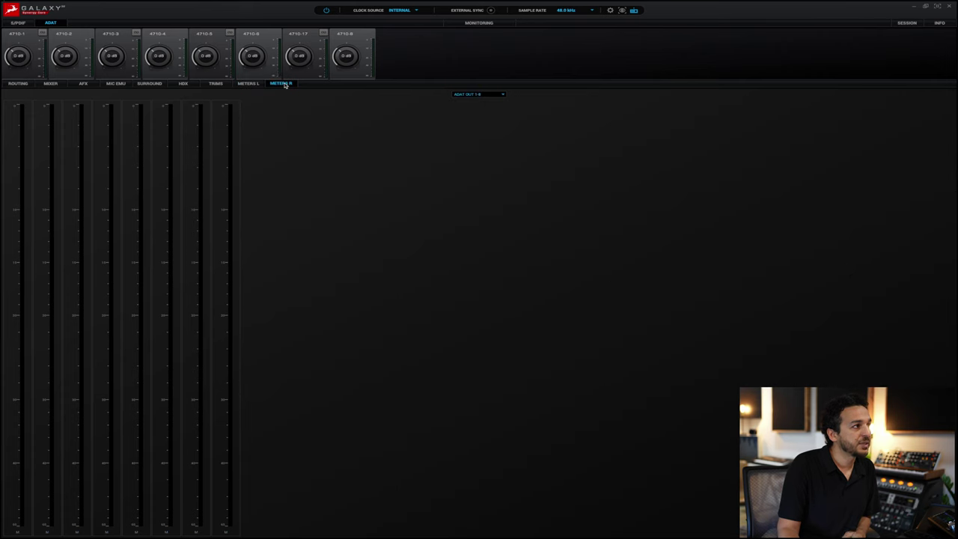
click(481, 96)
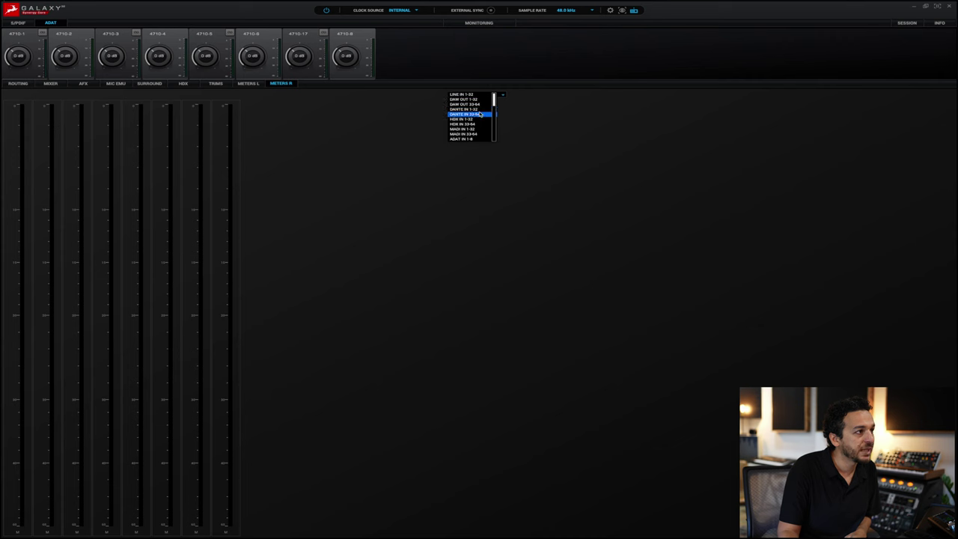
click(476, 139)
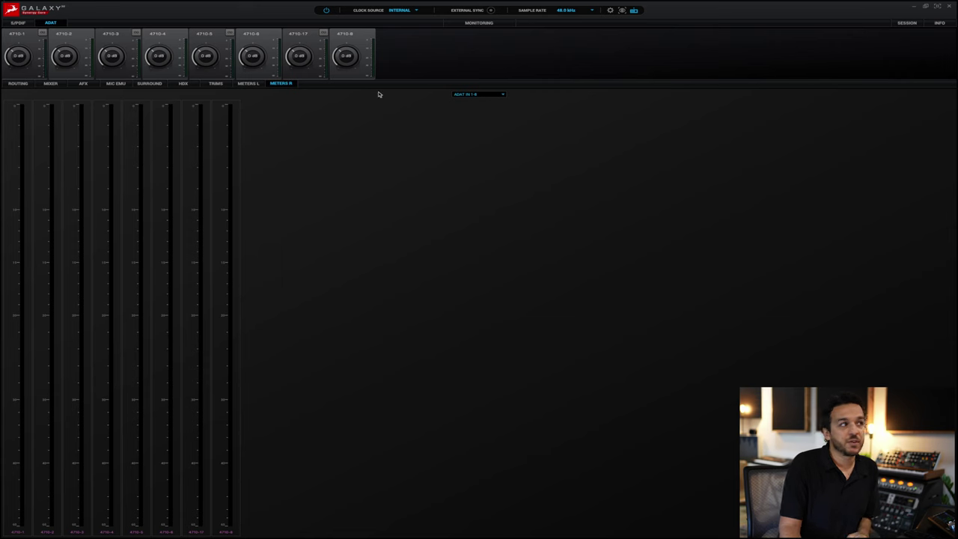
View the line input and output trims and the HDX delay compensation choices, leaving the compensation on AUTO
click(214, 84)
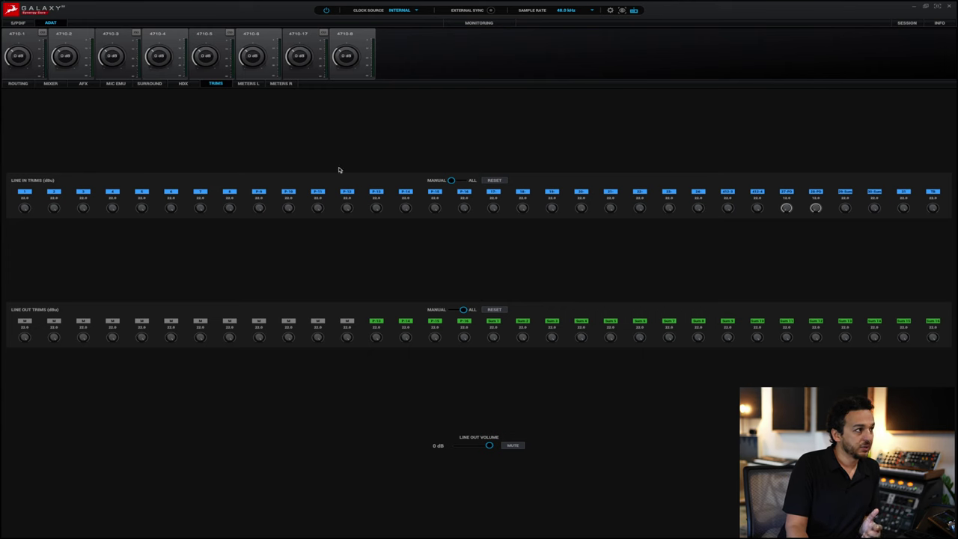
click(186, 84)
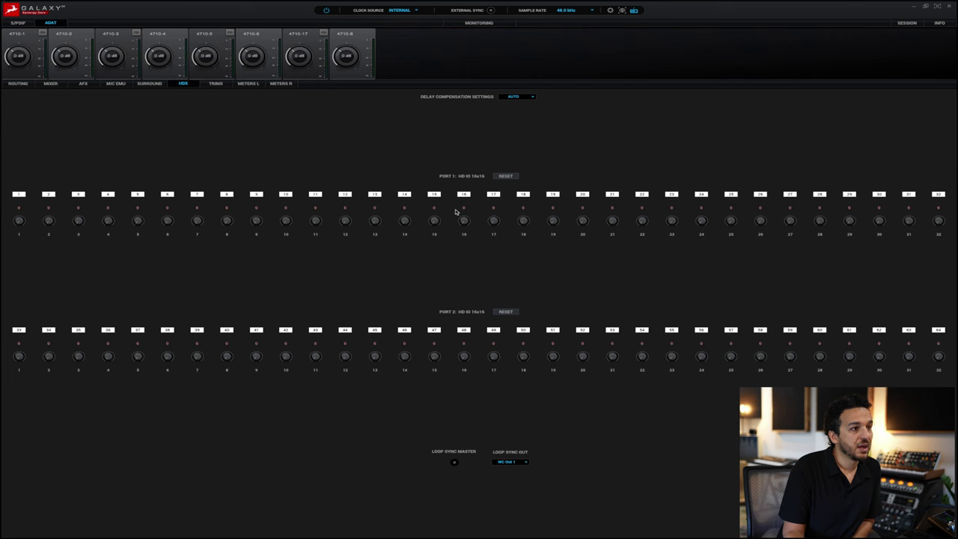
click(532, 97)
click(458, 113)
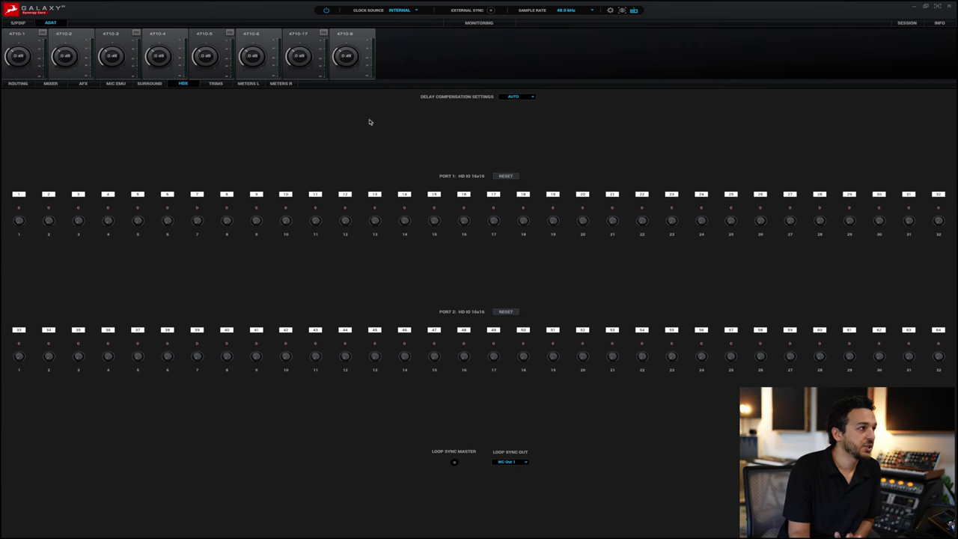
View the surround section, check the SMPTE channel order of the 9.1.6 layout, and inspect its Center and Right speakers
click(148, 84)
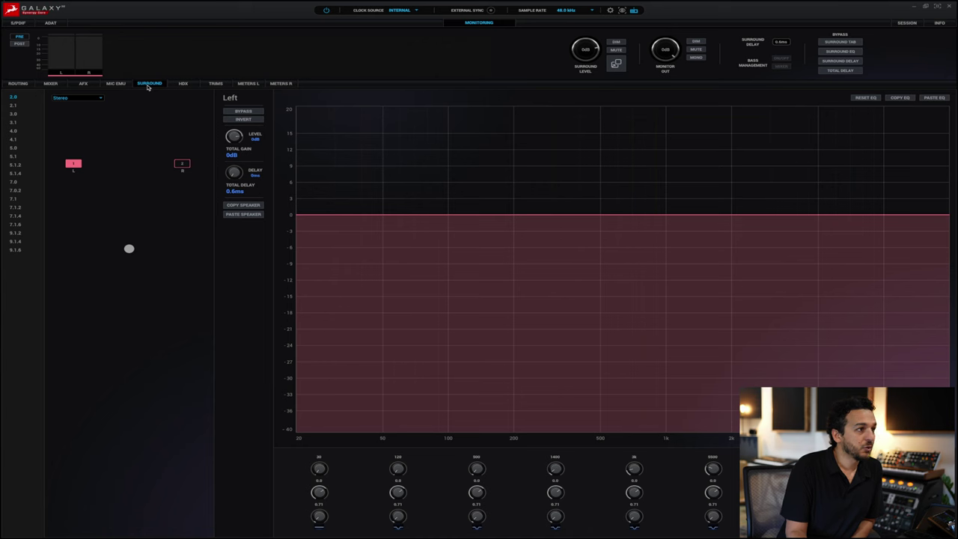
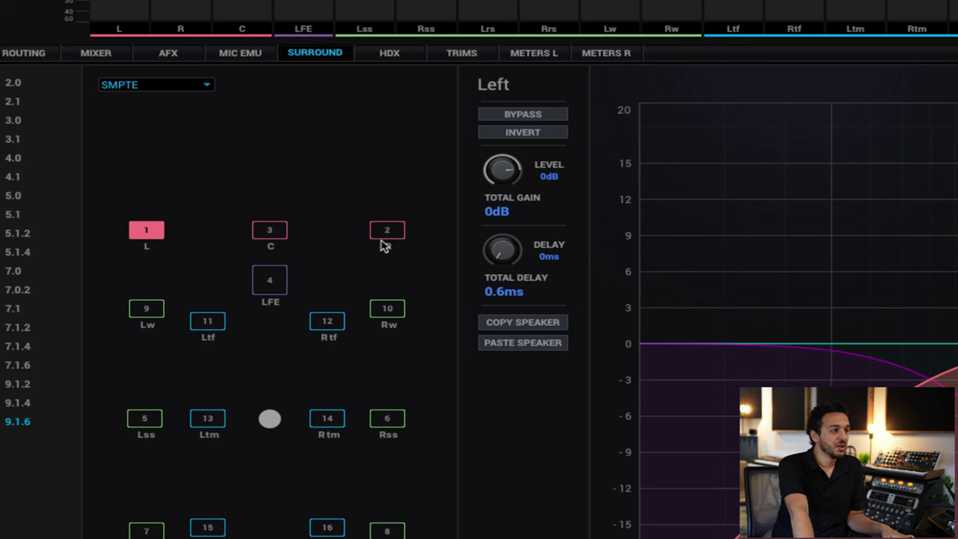
click(173, 88)
click(233, 104)
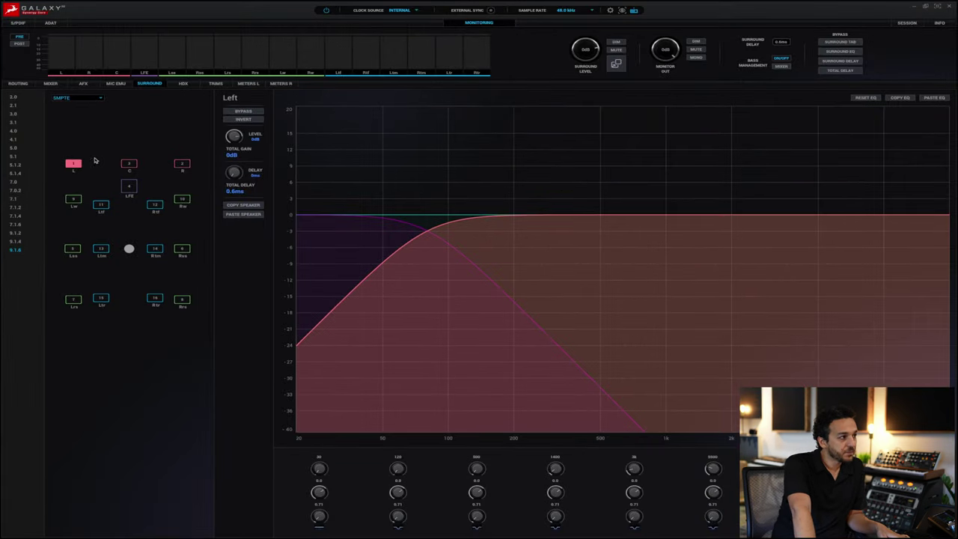
click(133, 164)
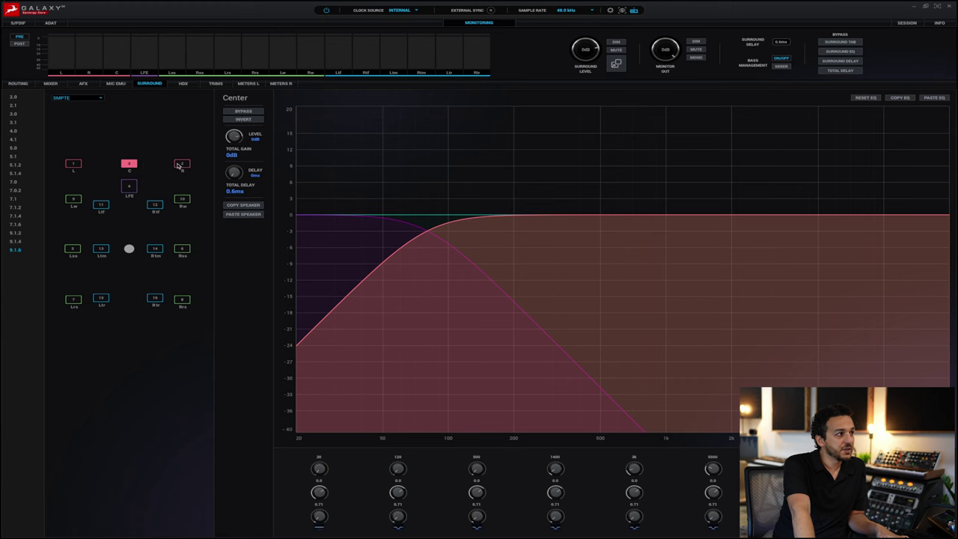
click(180, 165)
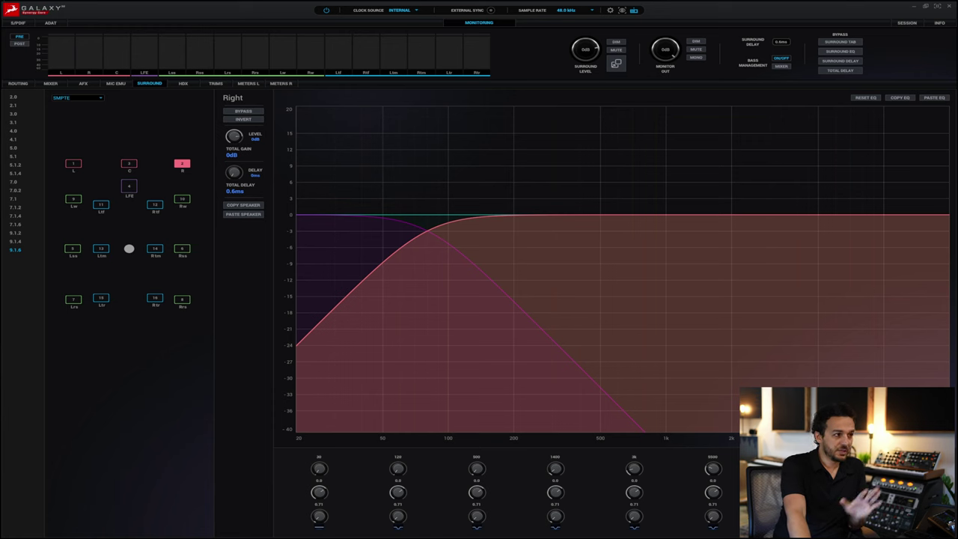
Switch the surround layout to 2.1 and select the left, right and LFE speakers to view their curves
click(15, 106)
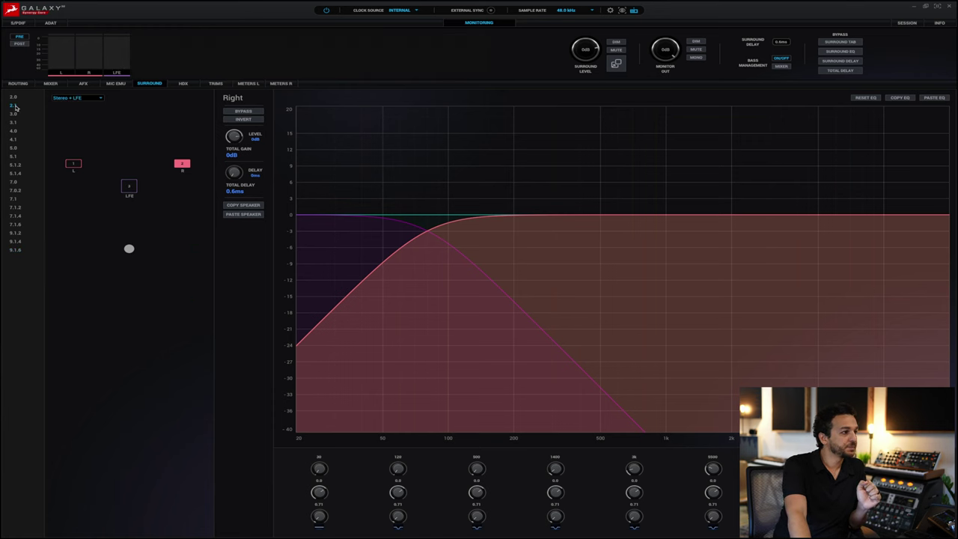
click(74, 164)
click(182, 164)
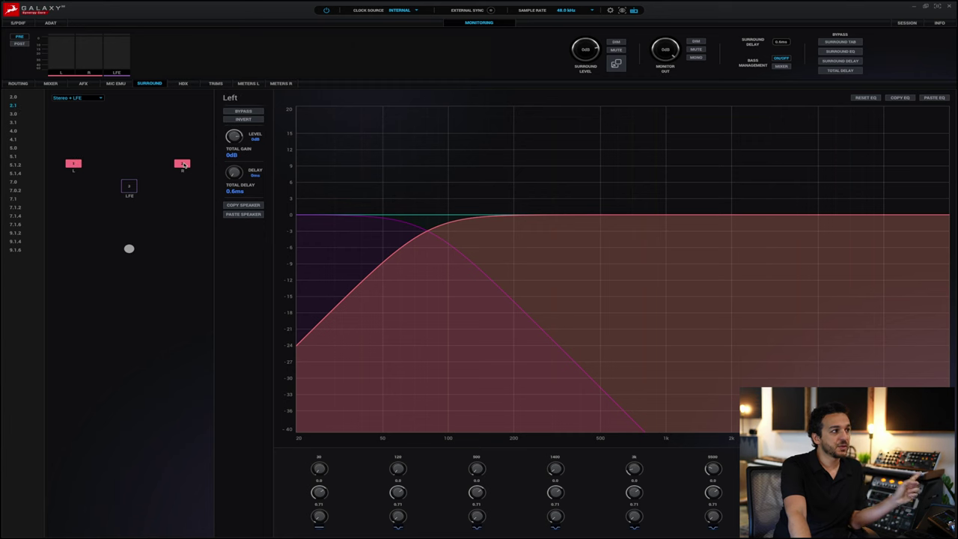
click(129, 187)
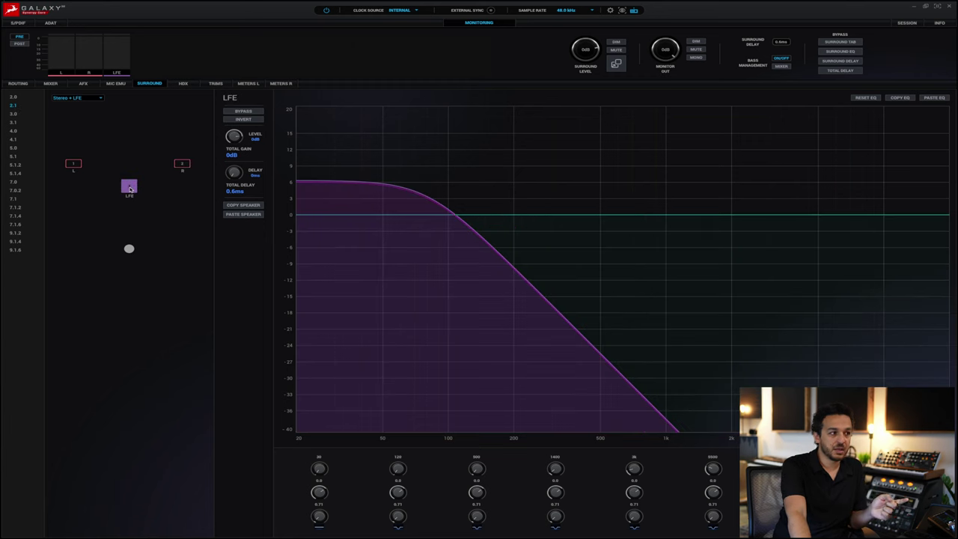
On the left speaker, reset the first EQ band's gain to 0.0 and Q to 0.71, and set the second band's frequency to 72
click(75, 164)
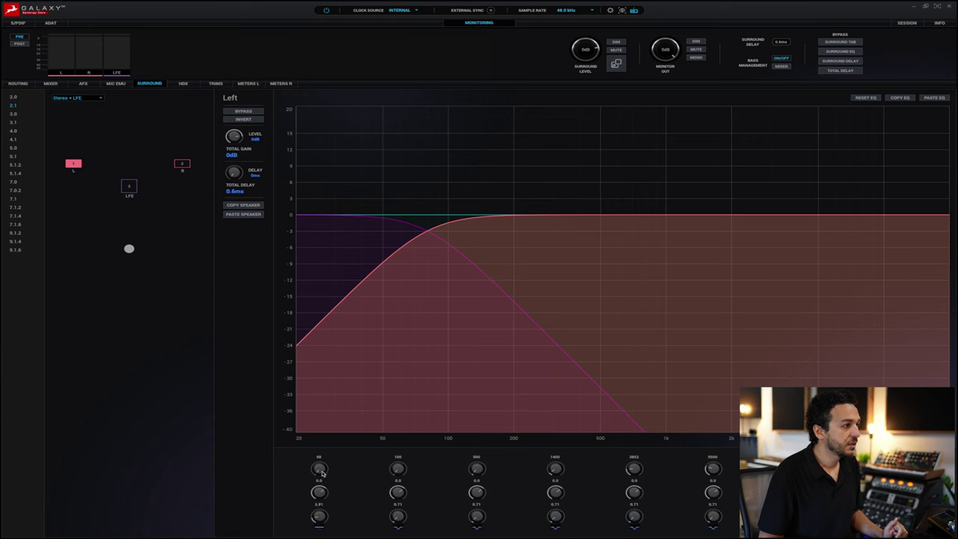
drag(323, 495, 319, 515)
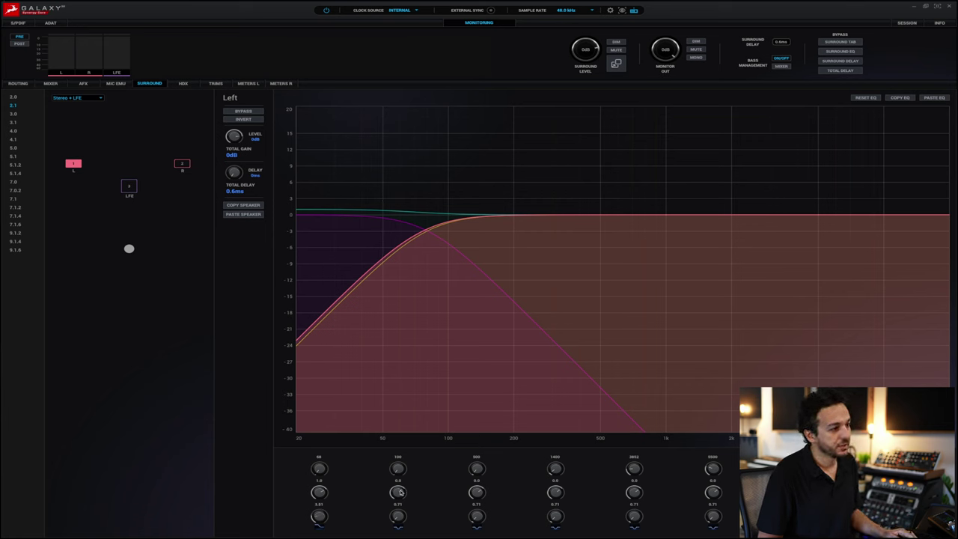
double_click(319, 516)
drag(319, 468, 318, 472)
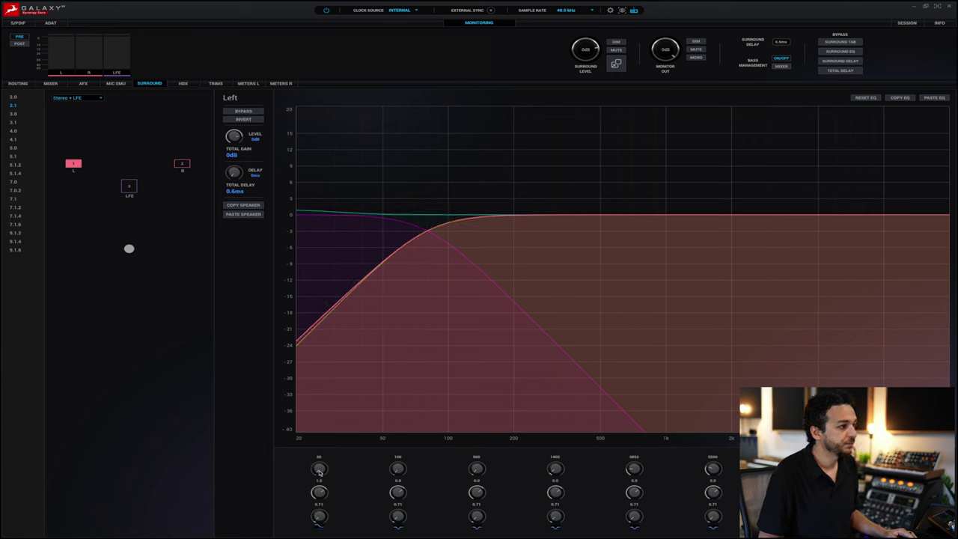
double_click(322, 491)
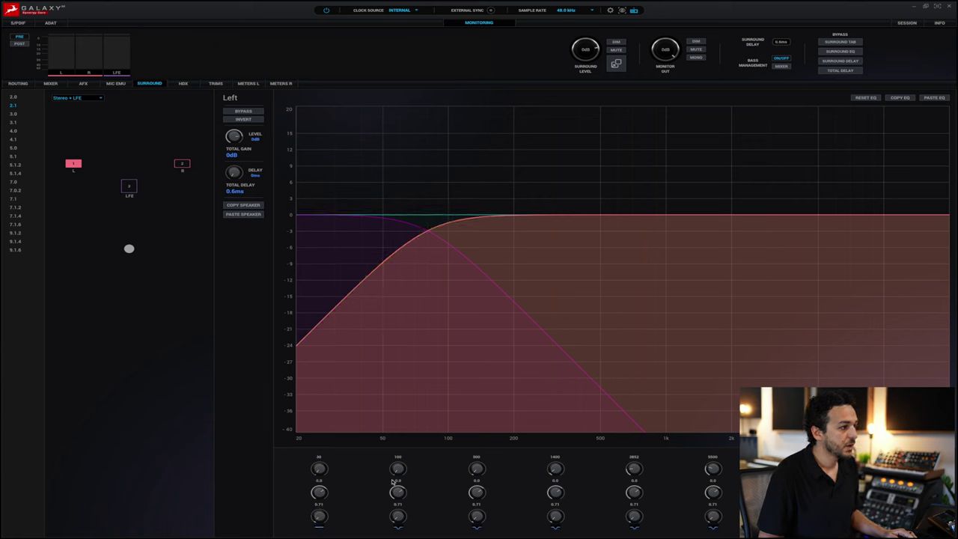
drag(401, 469, 406, 483)
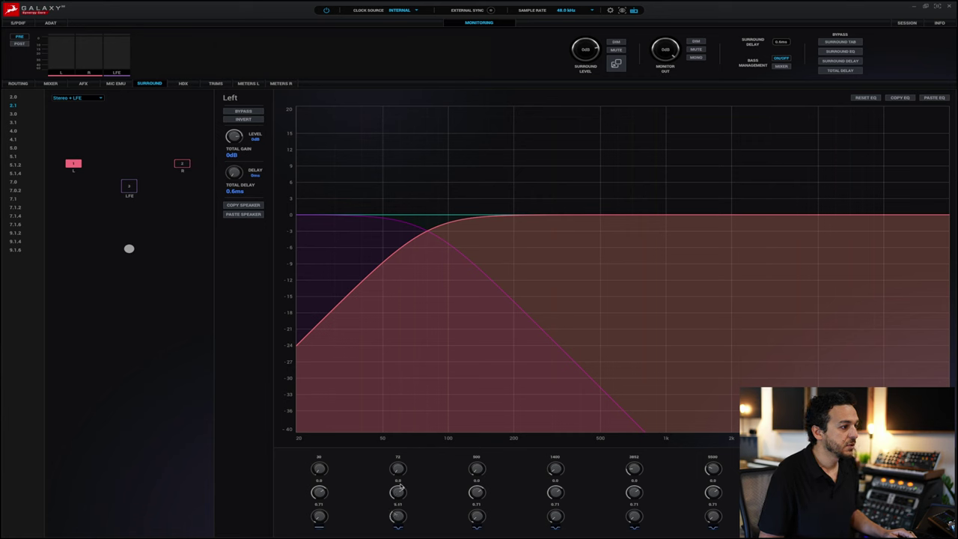
mouse_move(399, 494)
mouse_down()
mouse_move(398, 513)
mouse_move(397, 469)
mouse_move(399, 487)
mouse_up()
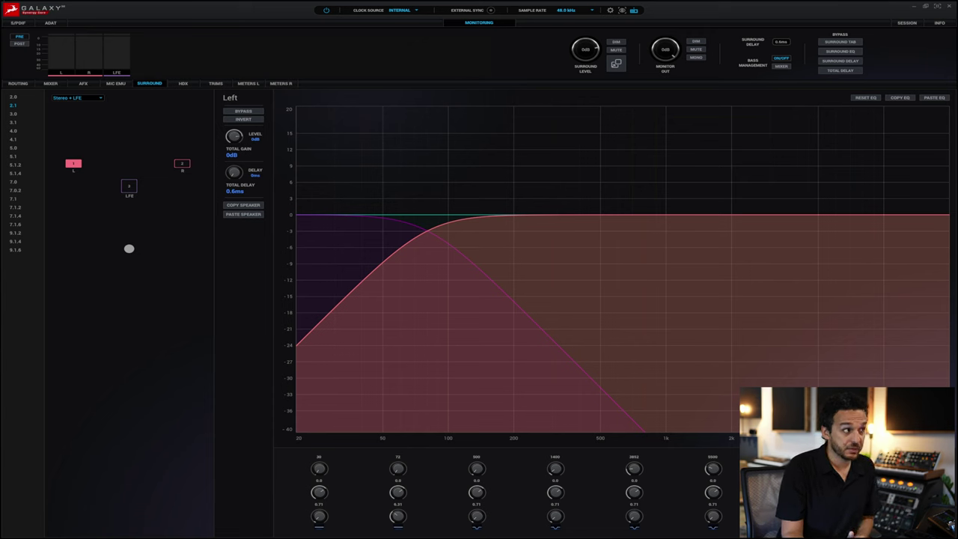
Inspect the right speaker and LFE curves, and compare the LFE response with bass management on and off, leaving it off
click(184, 164)
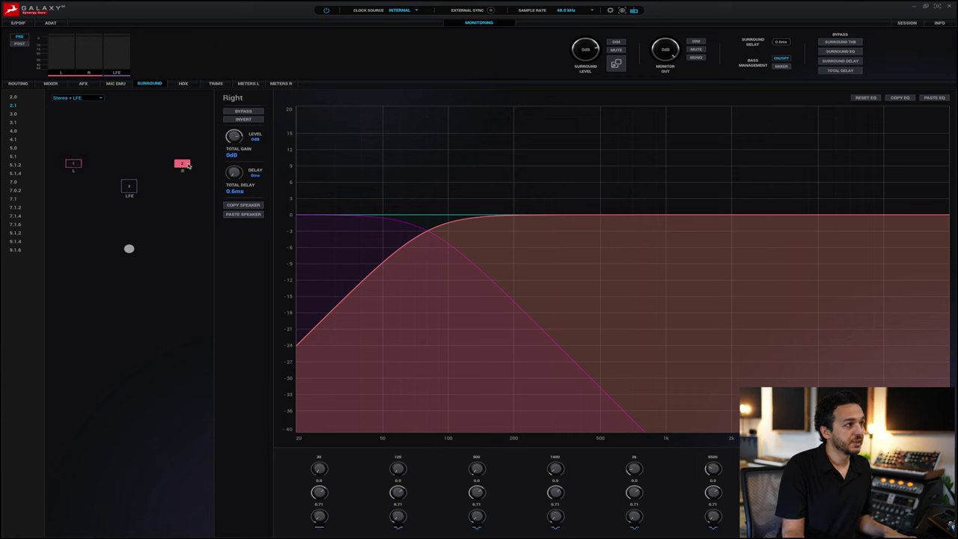
click(130, 193)
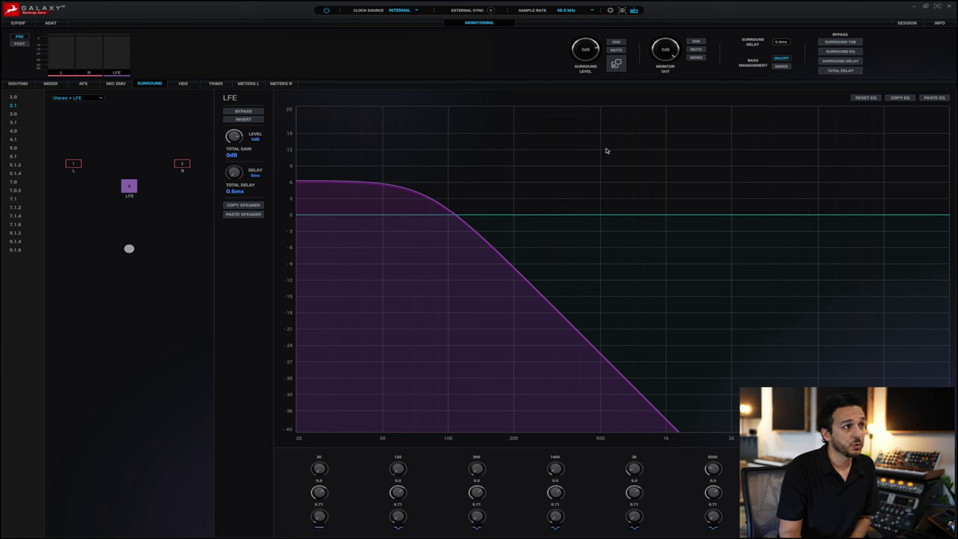
click(782, 59)
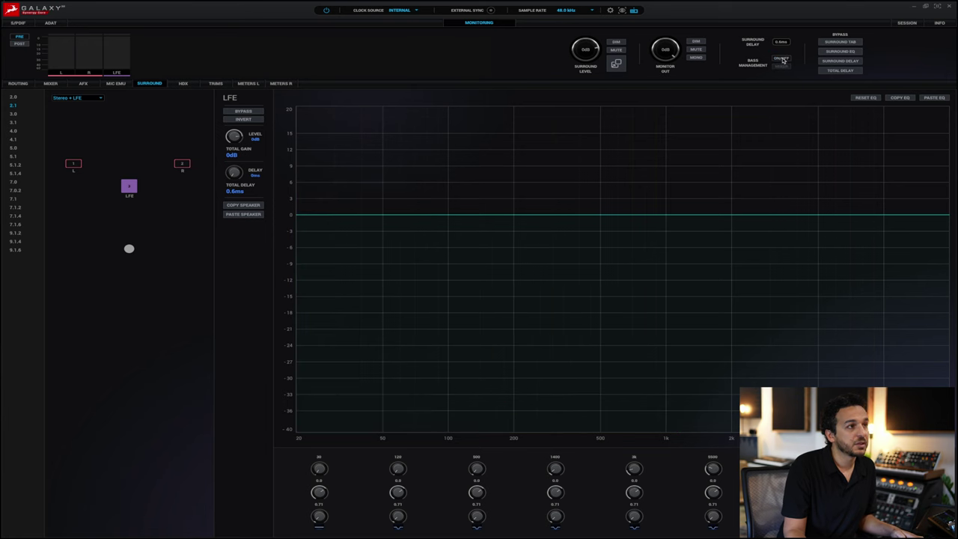
click(782, 59)
click(782, 60)
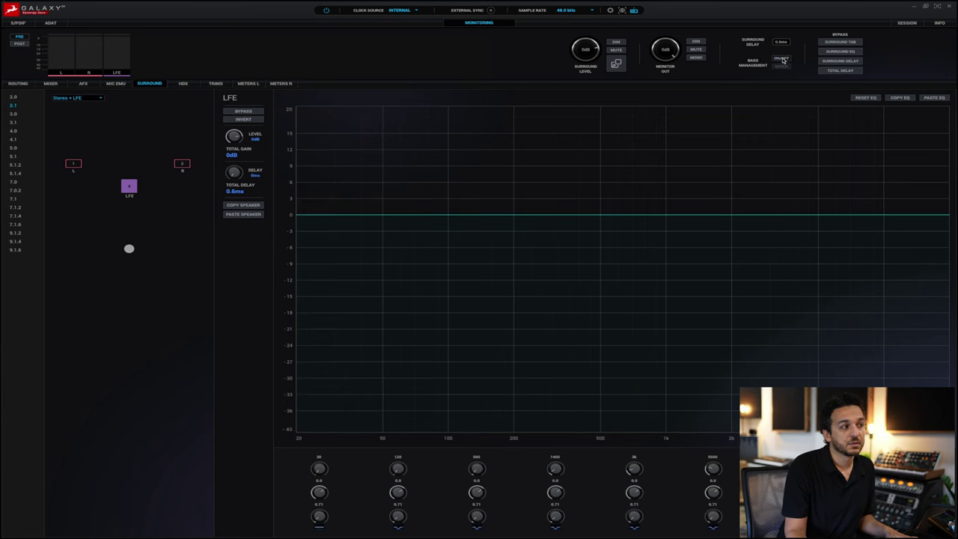
Turn bass management on and review the crossover filters and mixer levels for the left, right and LFE channels
click(782, 59)
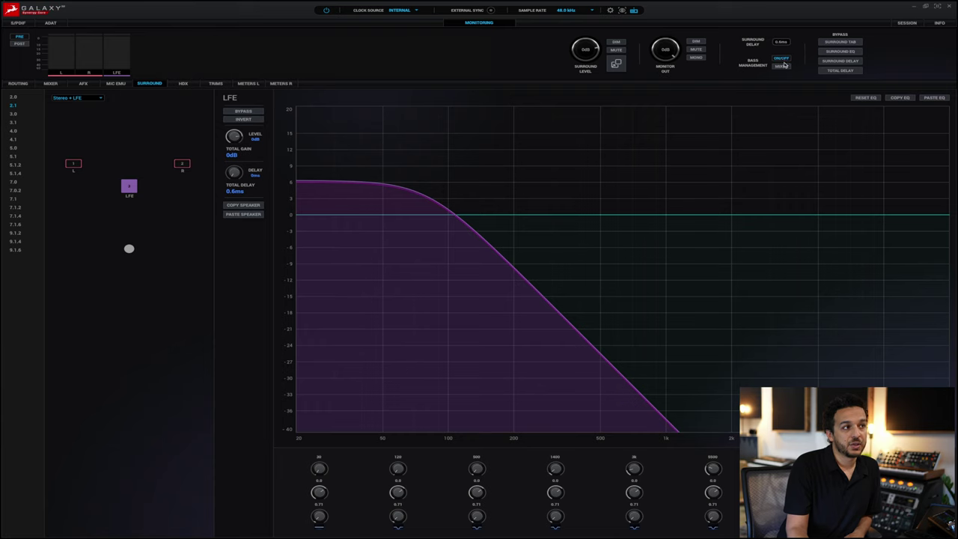
click(782, 66)
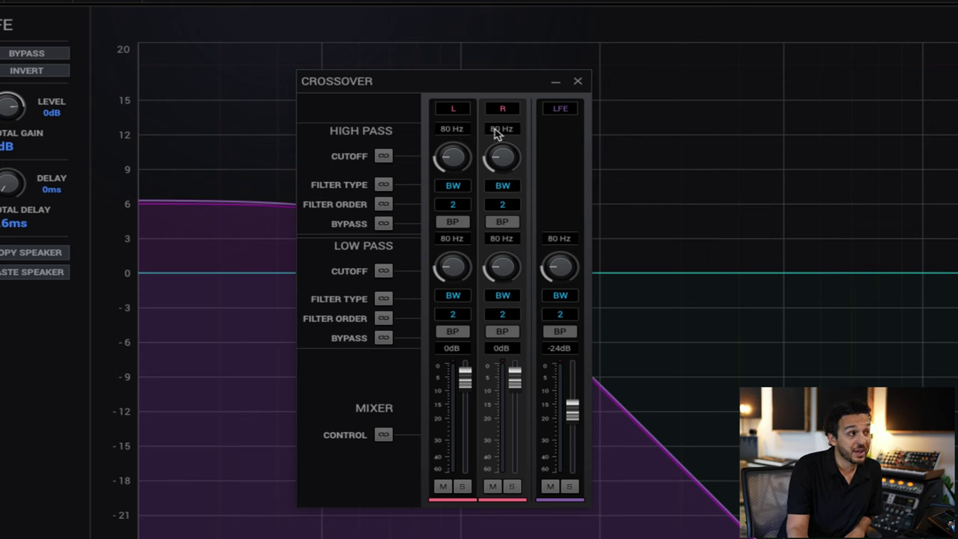
mouse_move(573, 406)
mouse_down()
mouse_move(581, 331)
mouse_move(579, 490)
mouse_move(572, 406)
mouse_up()
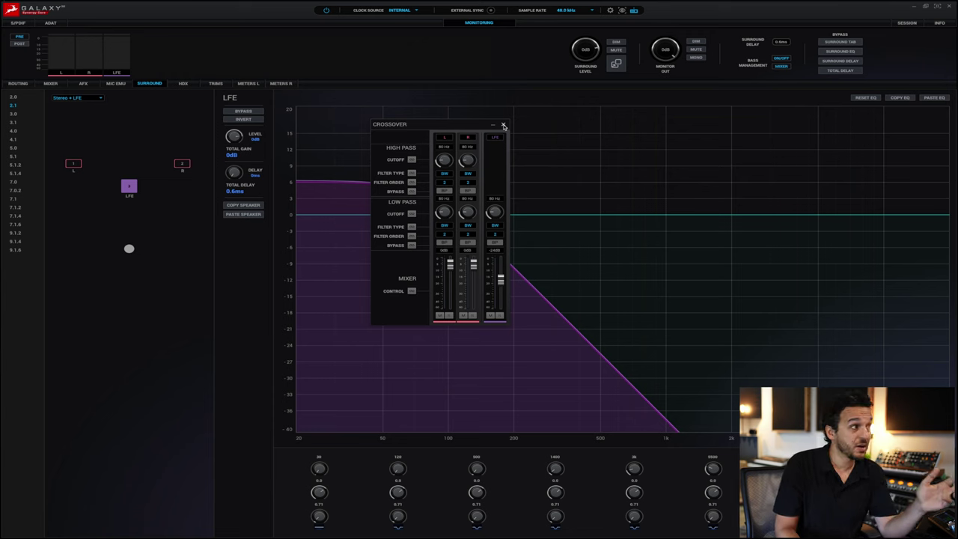
click(503, 125)
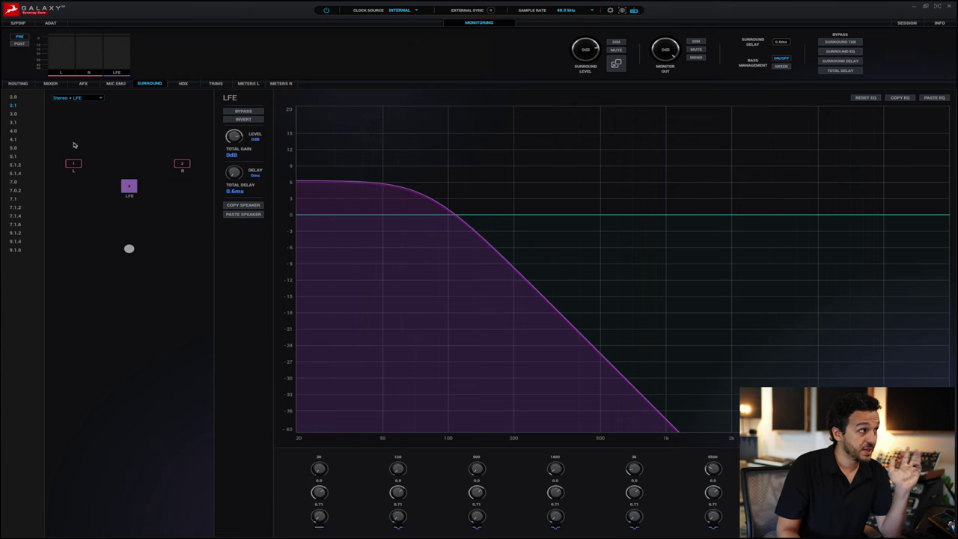
Switch the surround layout to 7.1 and inspect the side surround, rear surround, left and right speakers' crossover curves
click(14, 198)
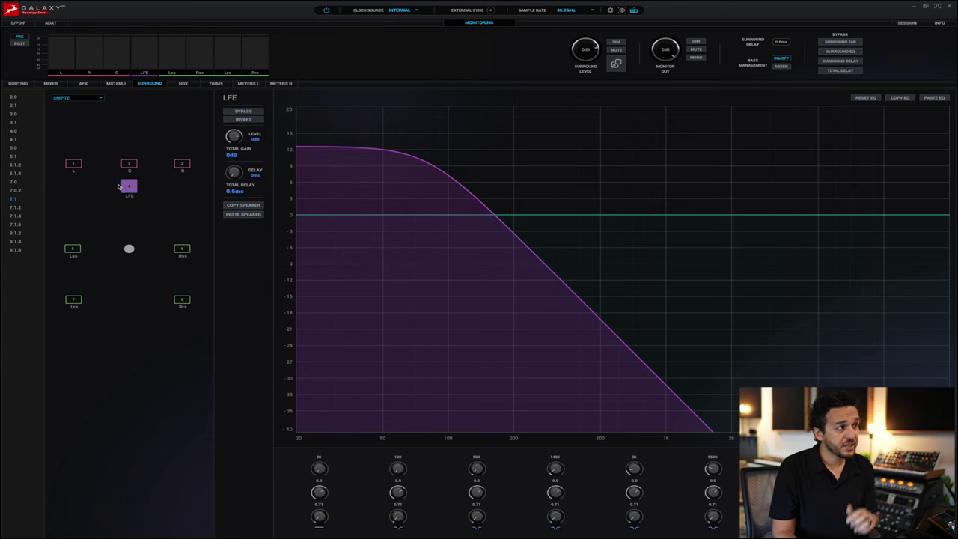
click(73, 249)
click(182, 248)
click(181, 300)
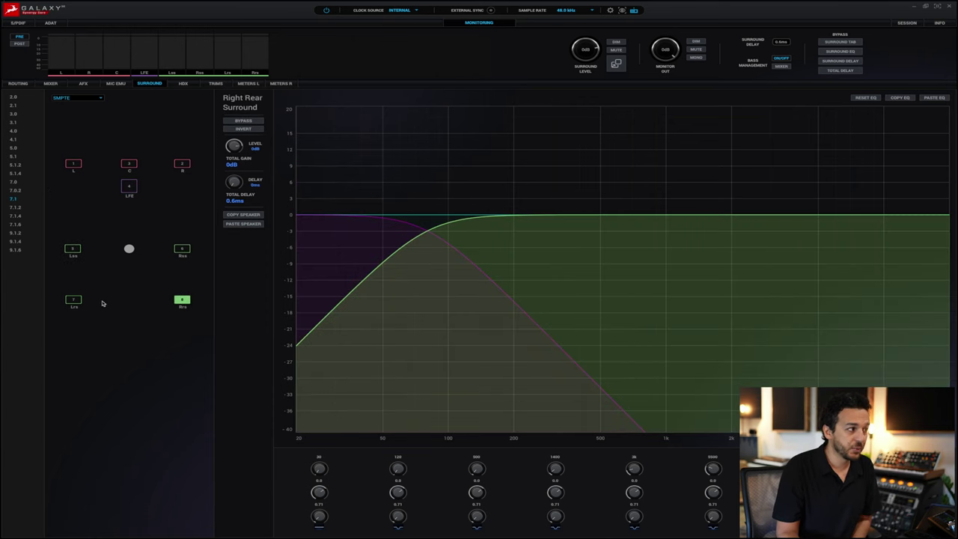
click(73, 299)
click(73, 164)
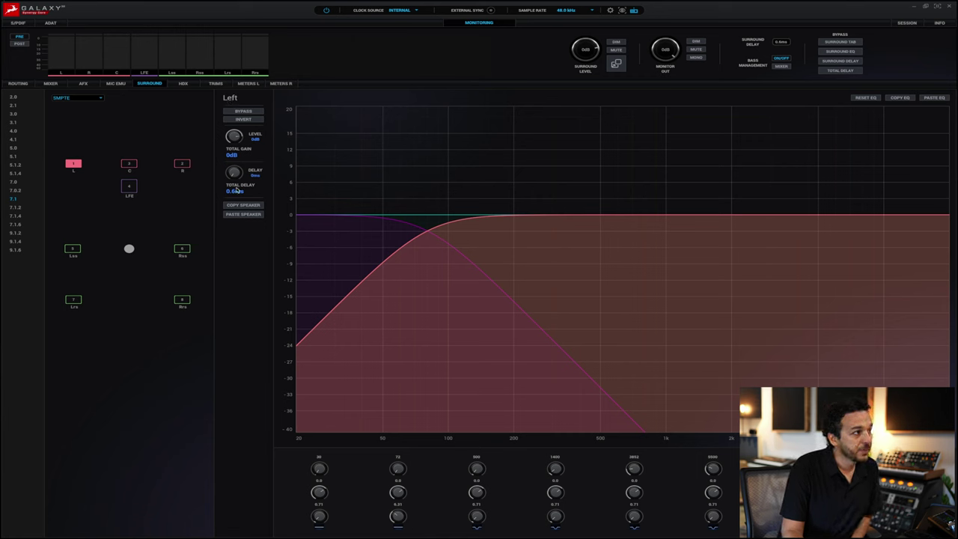
click(180, 166)
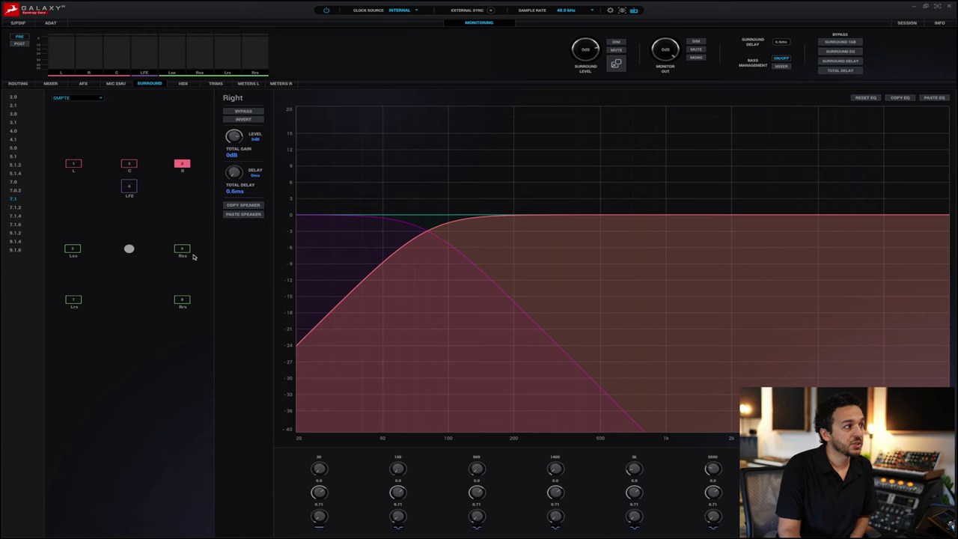
click(183, 253)
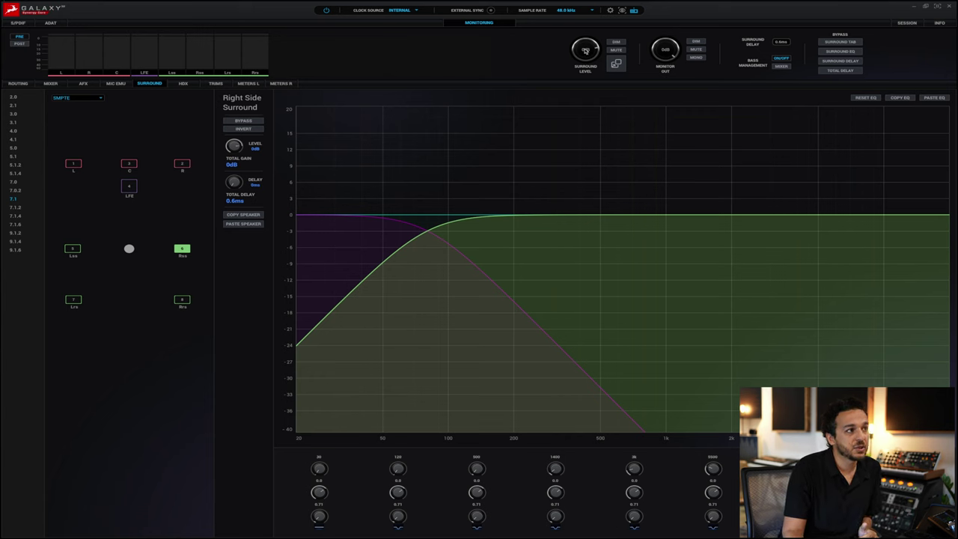
Check the floating surround output control, and step through the 2.0, 2.1 and 9.1.6 layouts, ending on 2.0
click(616, 64)
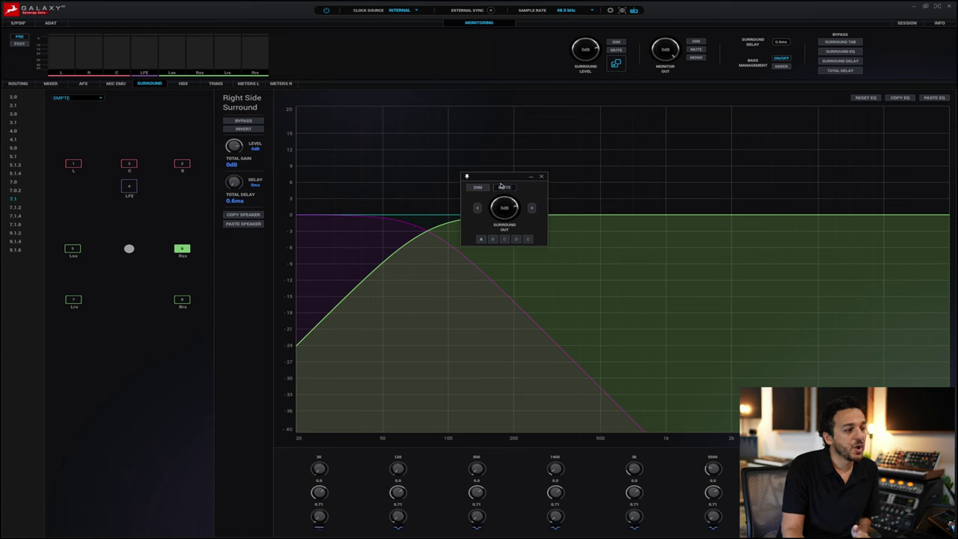
click(541, 177)
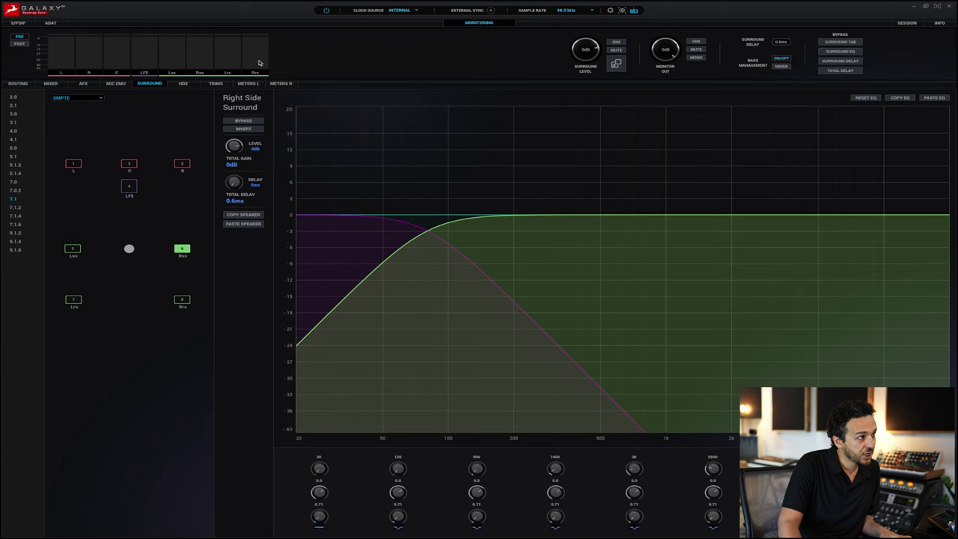
click(15, 98)
click(14, 107)
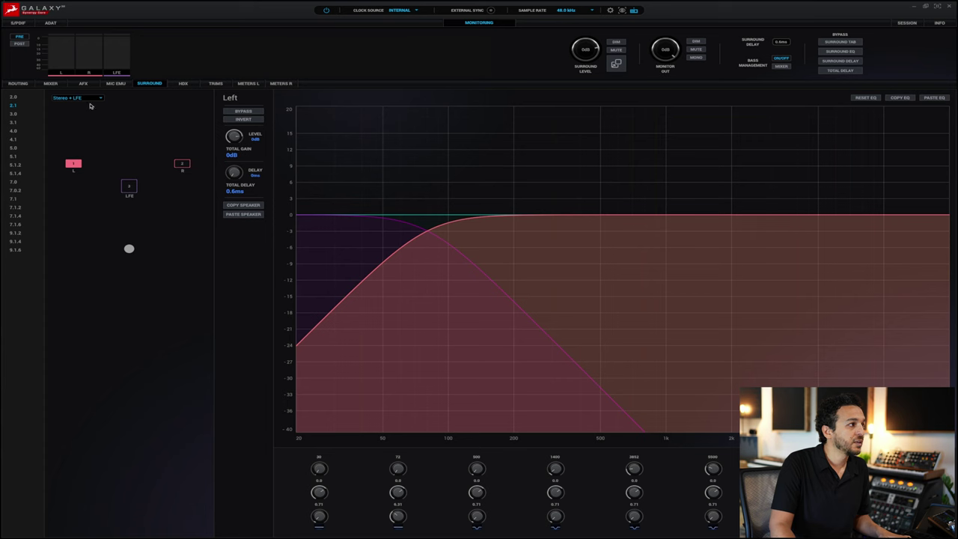
click(14, 251)
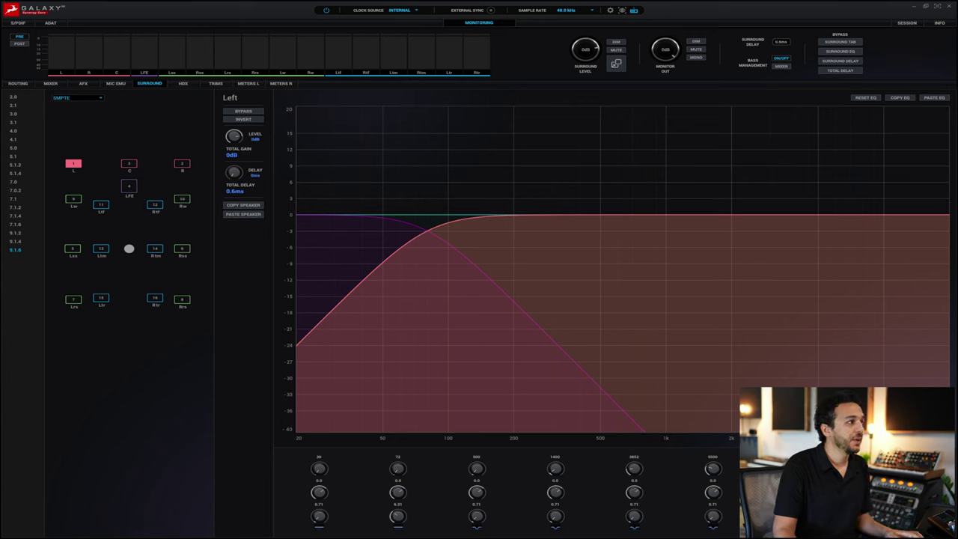
click(14, 98)
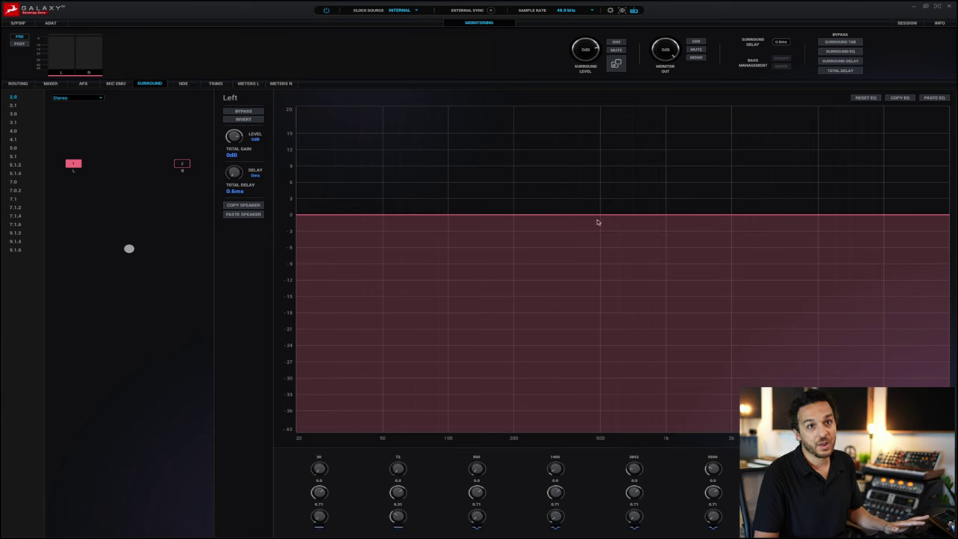
View the microphone emulation channels and the AFX effects section
click(116, 84)
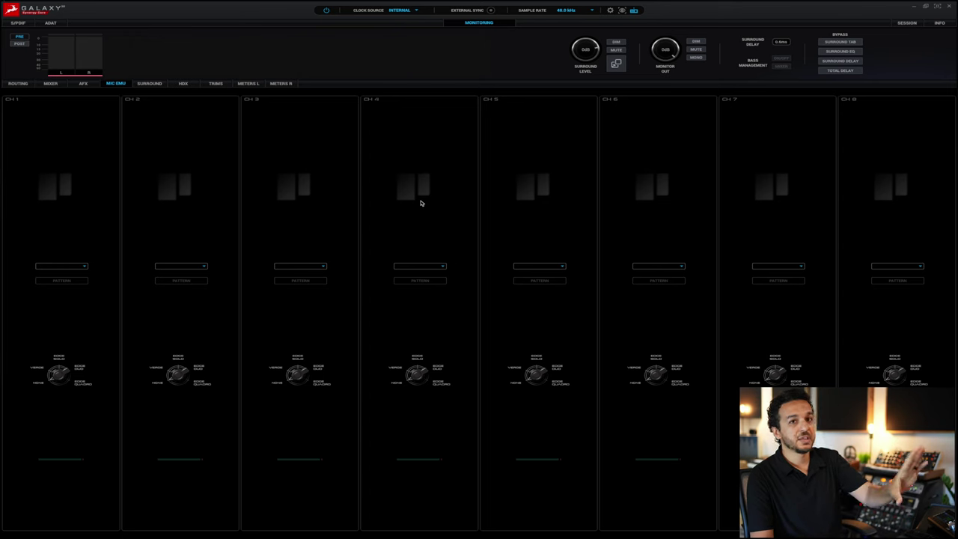
click(83, 84)
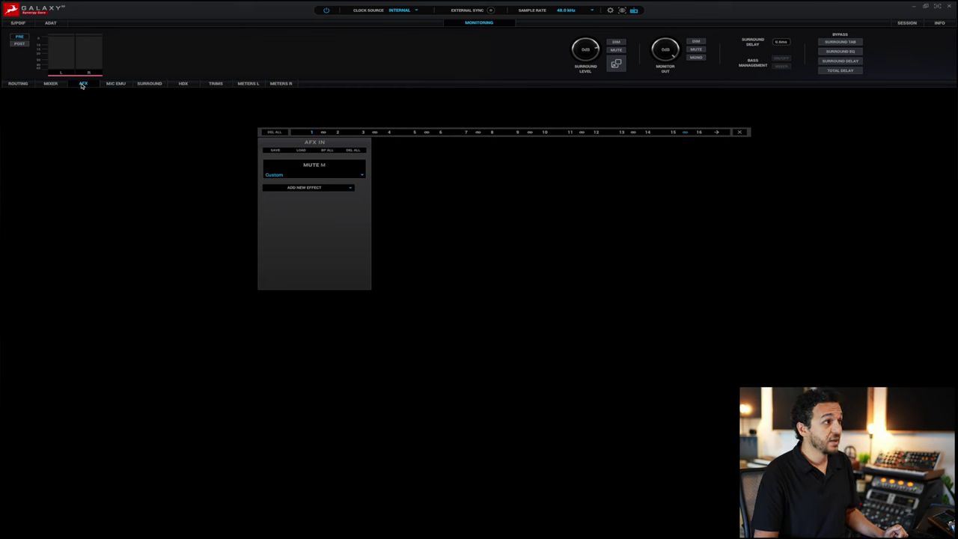
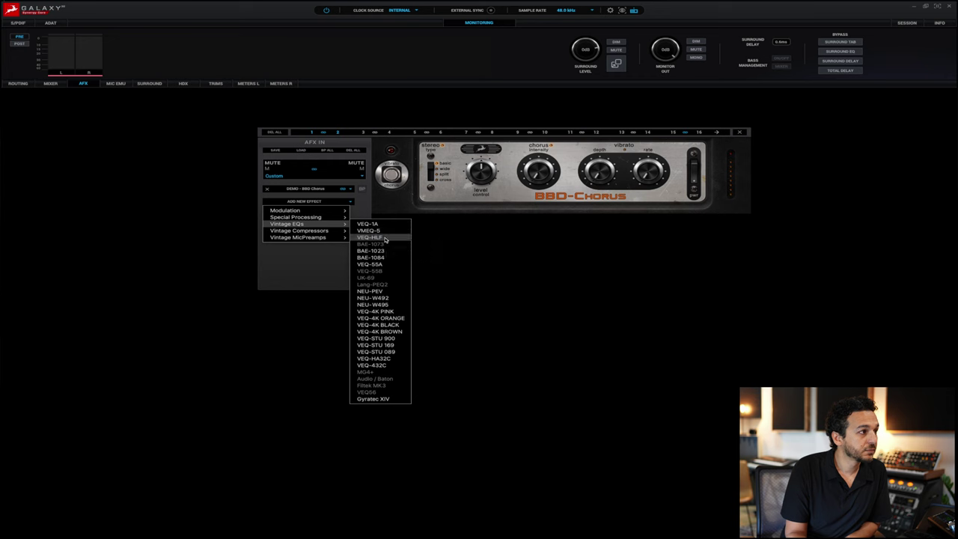
Add the VEQ-HLF filter and the FET-A76 and VCA160 compressors to the effects chain of linked channels 1 and 2
click(384, 237)
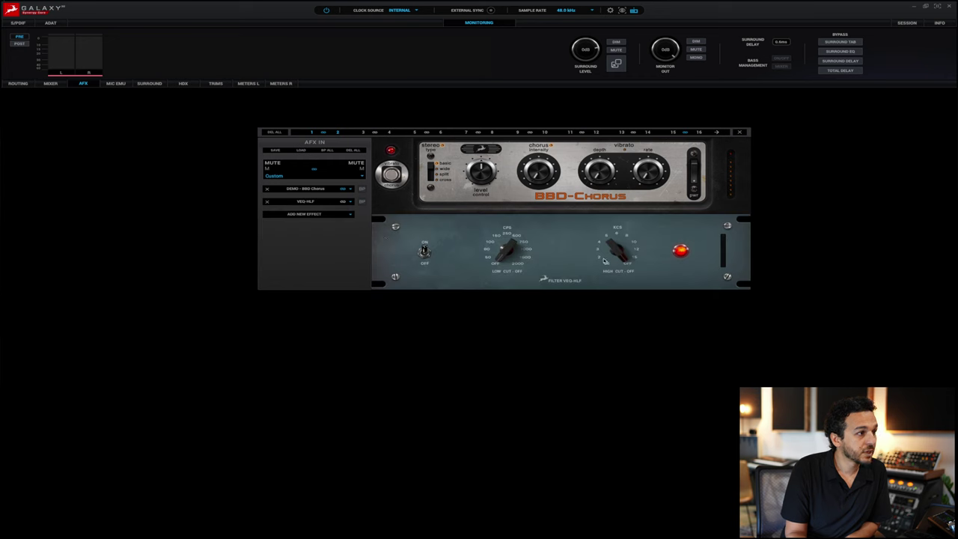
click(348, 202)
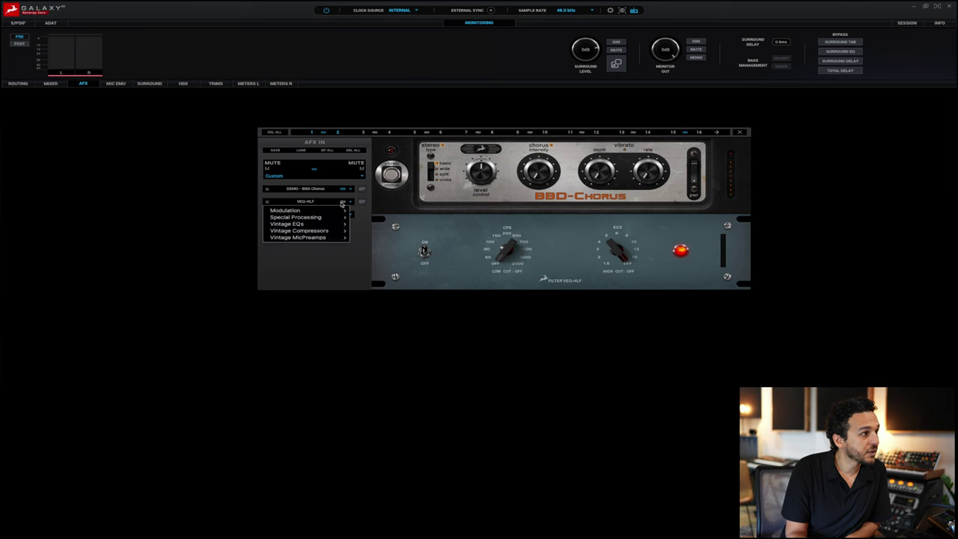
click(312, 217)
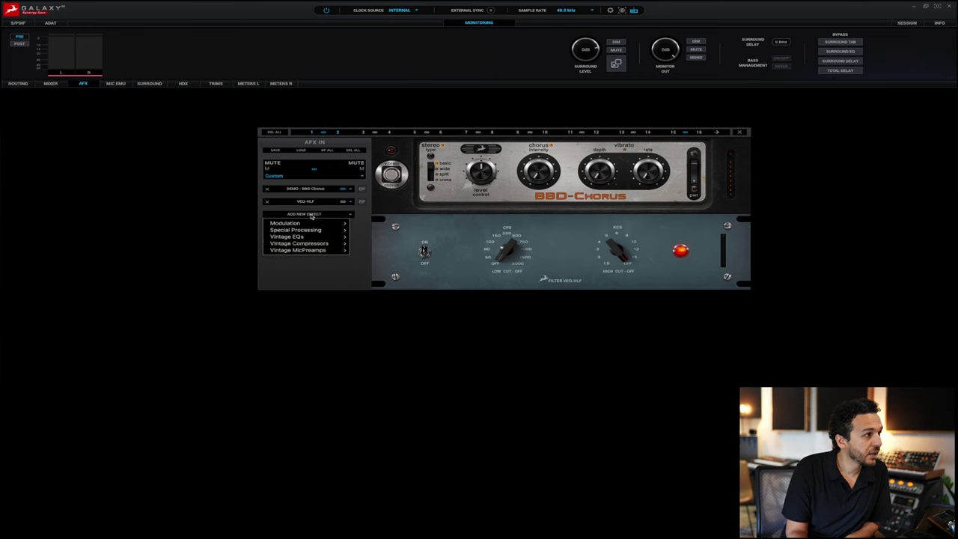
mouse_move(316, 244)
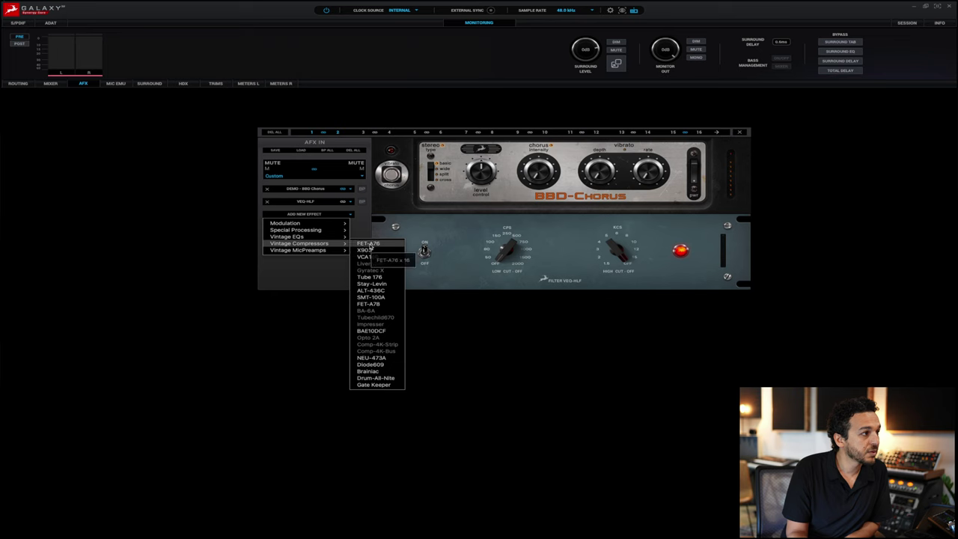
click(367, 243)
click(348, 226)
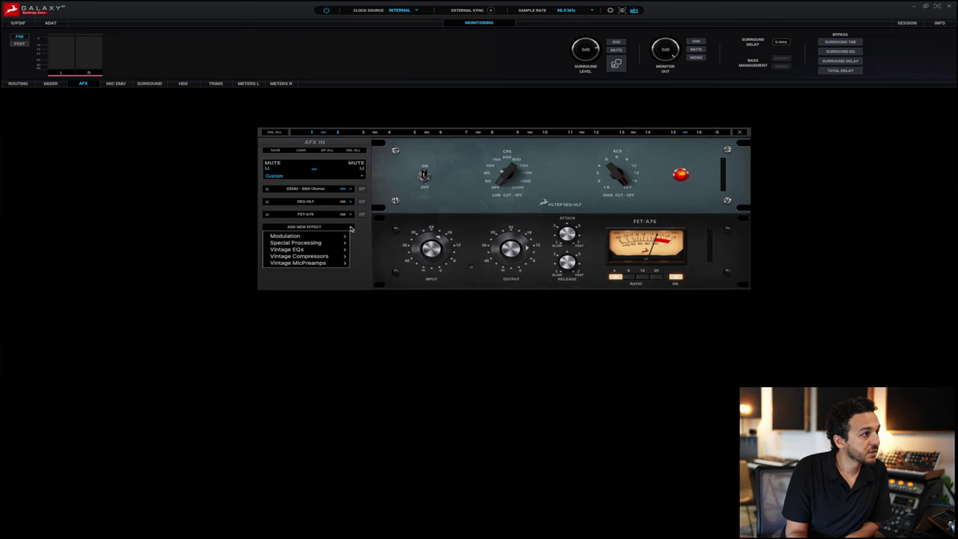
mouse_move(337, 262)
click(382, 262)
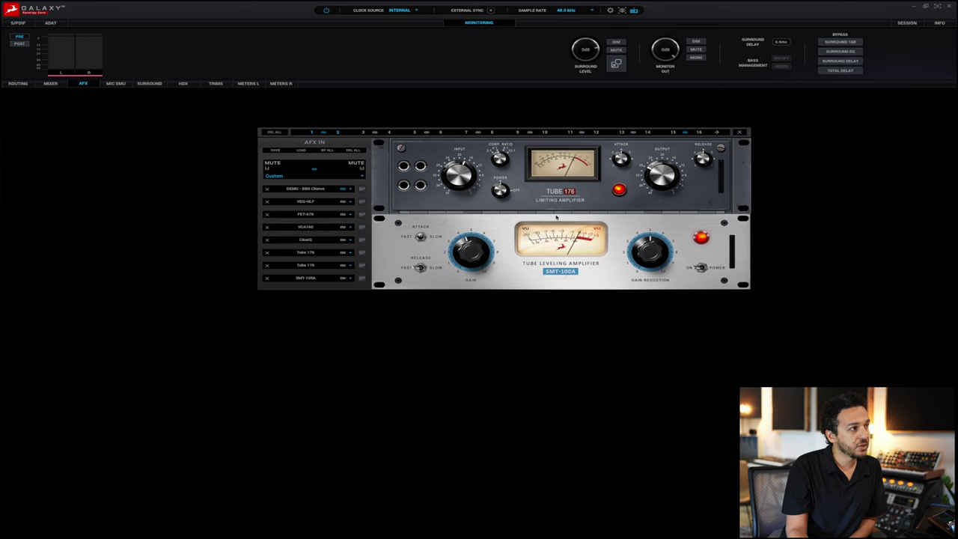
Inspect the effects in the chain of channels 1 and 2, and look over the preset list and chain loading
click(305, 189)
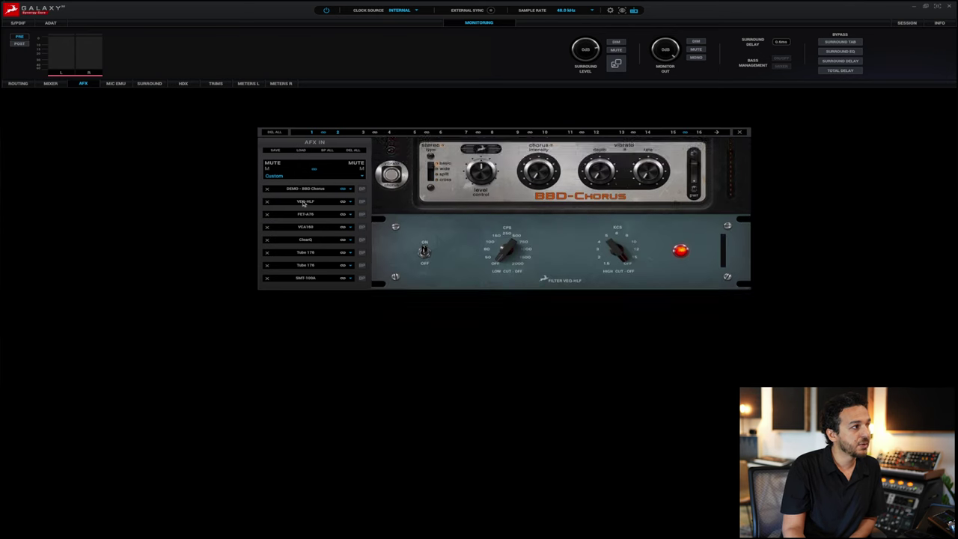
click(304, 240)
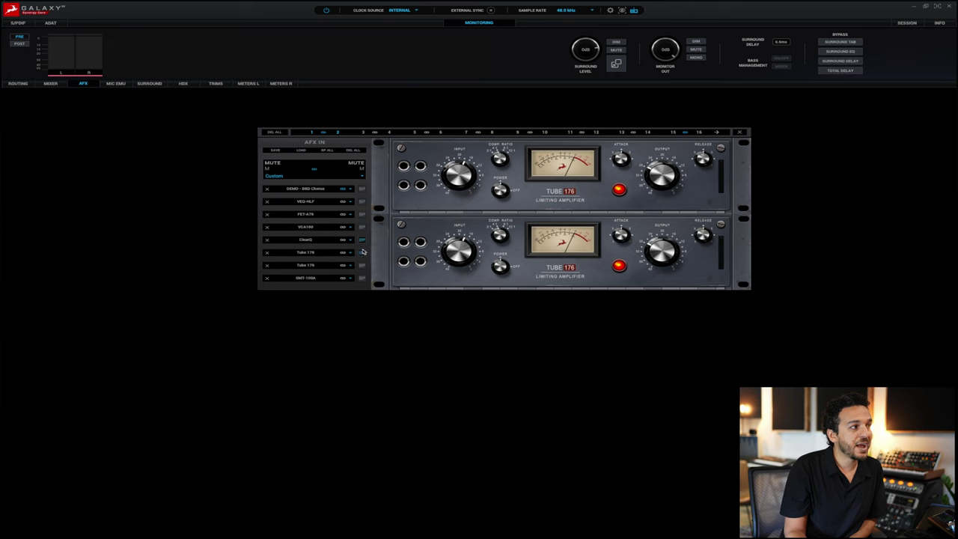
click(278, 176)
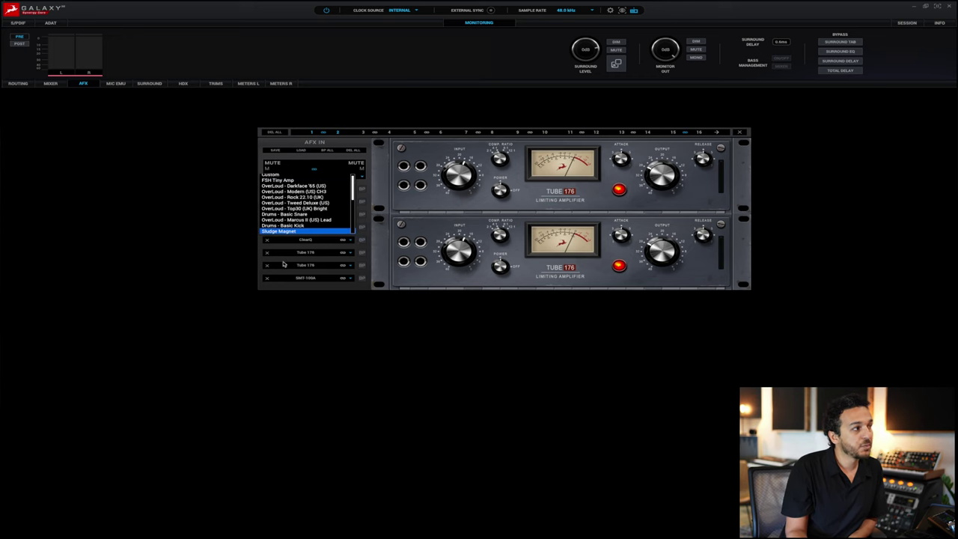
click(299, 152)
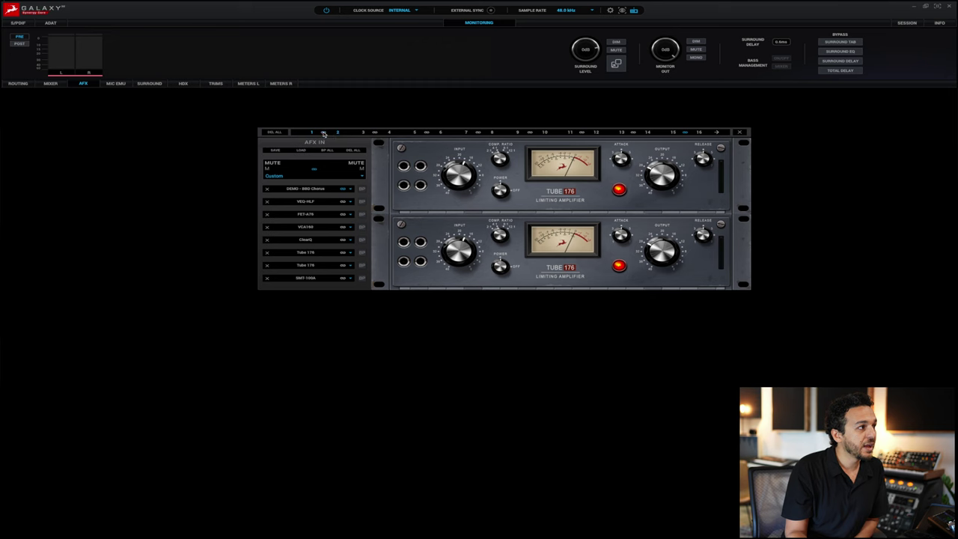
View channel 3's effects rack, return to linked channels 1 and 2, and toggle the bypass of all their effects on and off
click(363, 133)
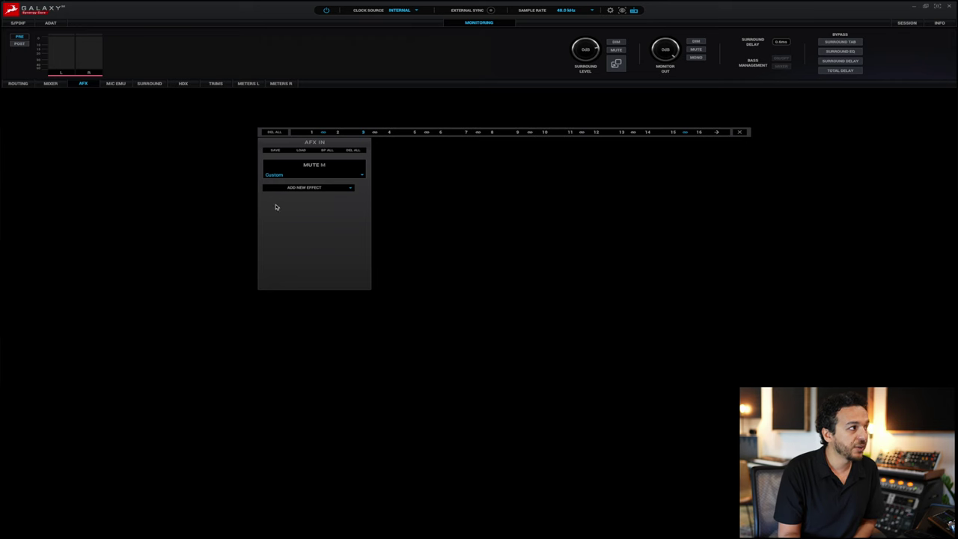
click(323, 132)
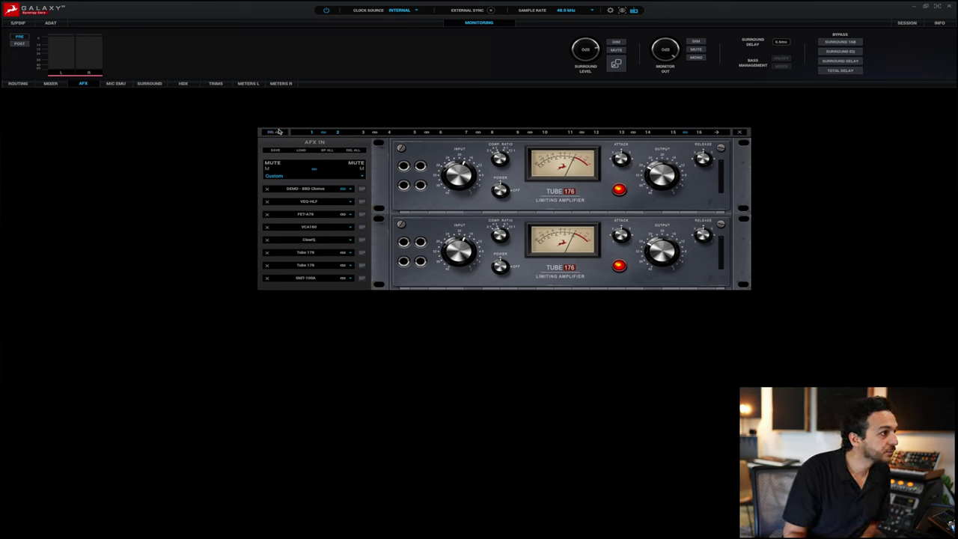
click(327, 151)
click(327, 151)
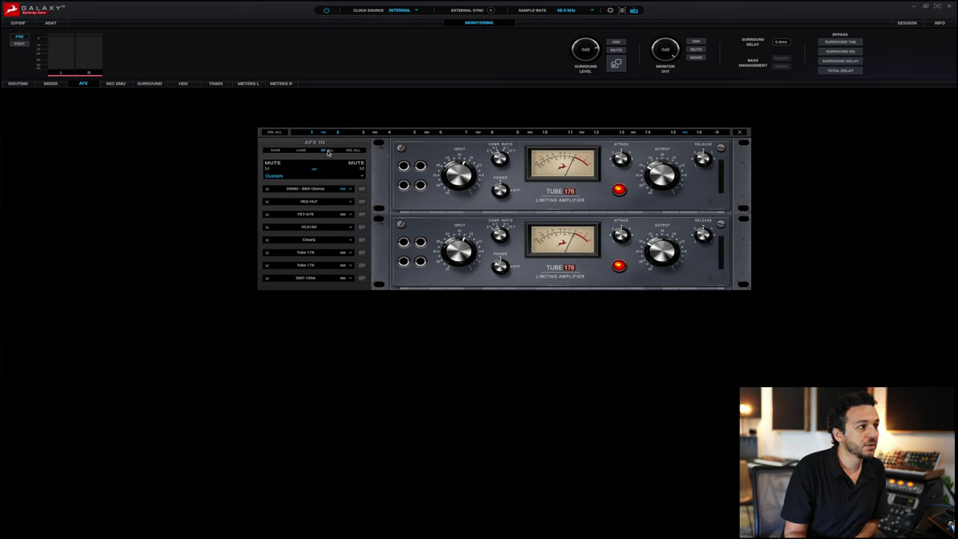
click(327, 151)
click(327, 151)
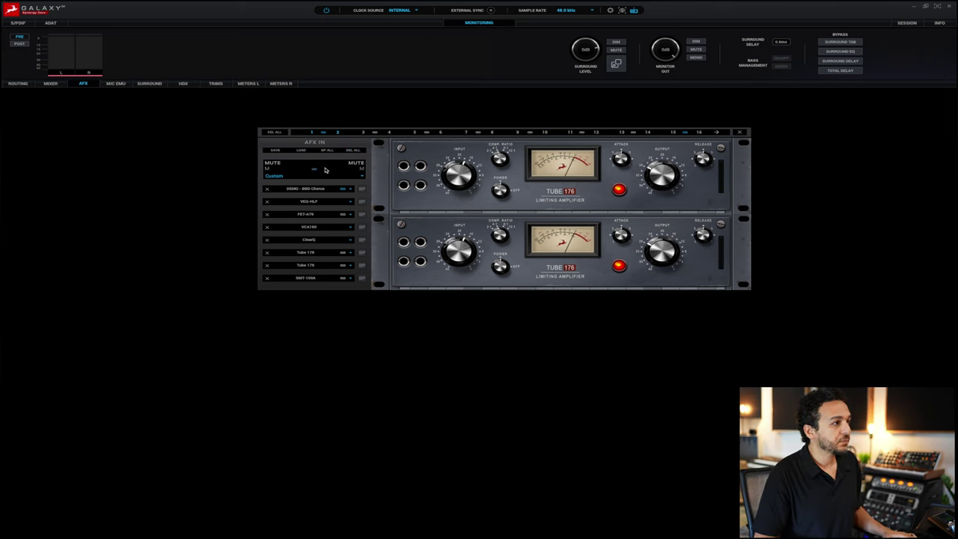
Add the VEQ-1A vintage EQ to channel 3's effects chain, keeping the Custom preset
click(363, 134)
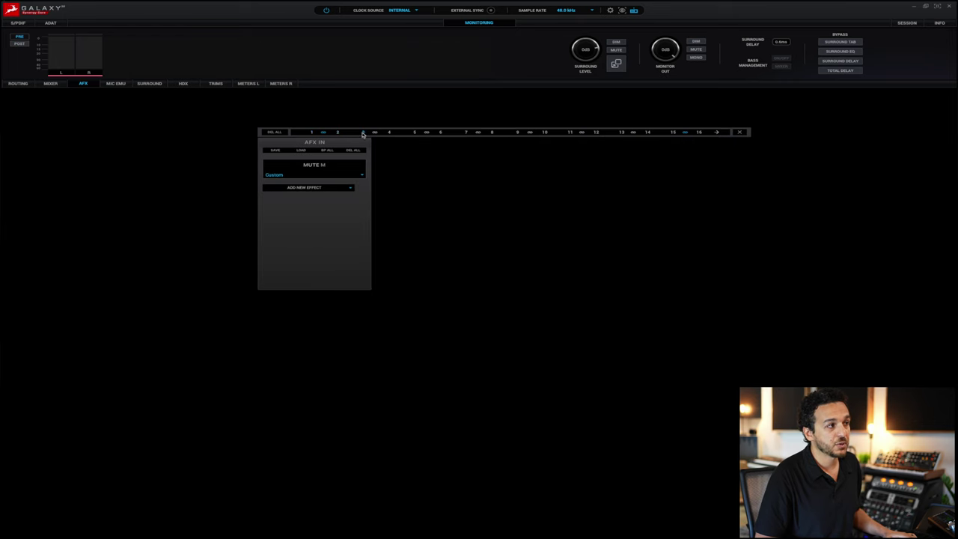
click(362, 175)
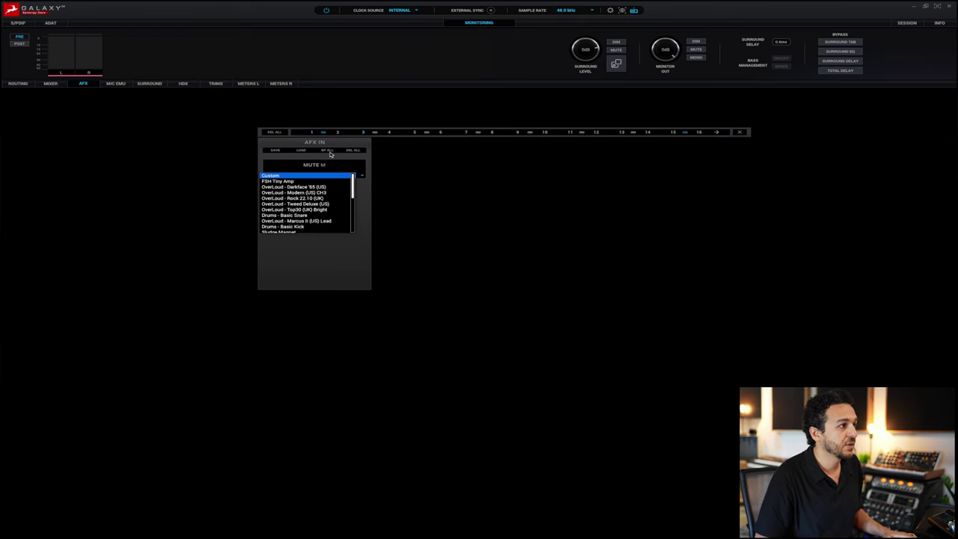
click(309, 176)
click(301, 188)
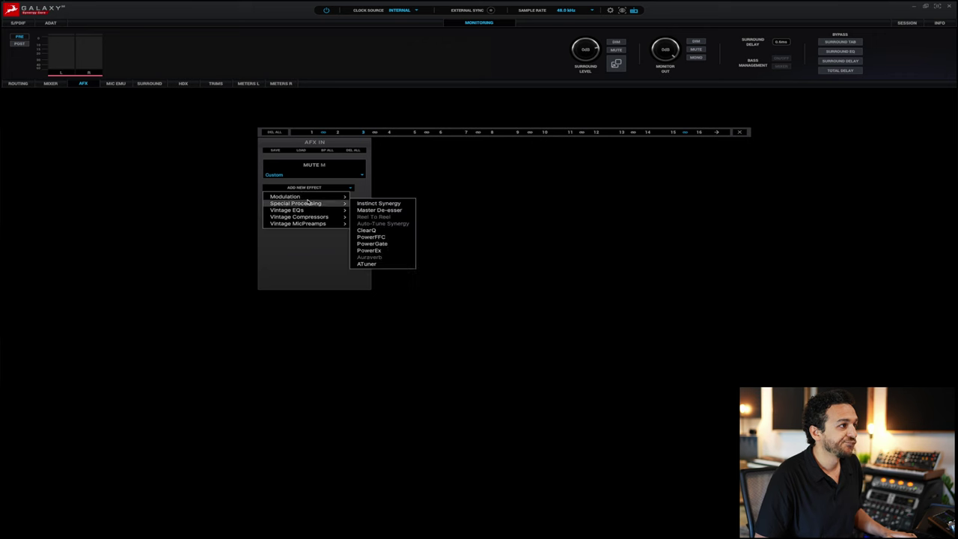
mouse_move(315, 210)
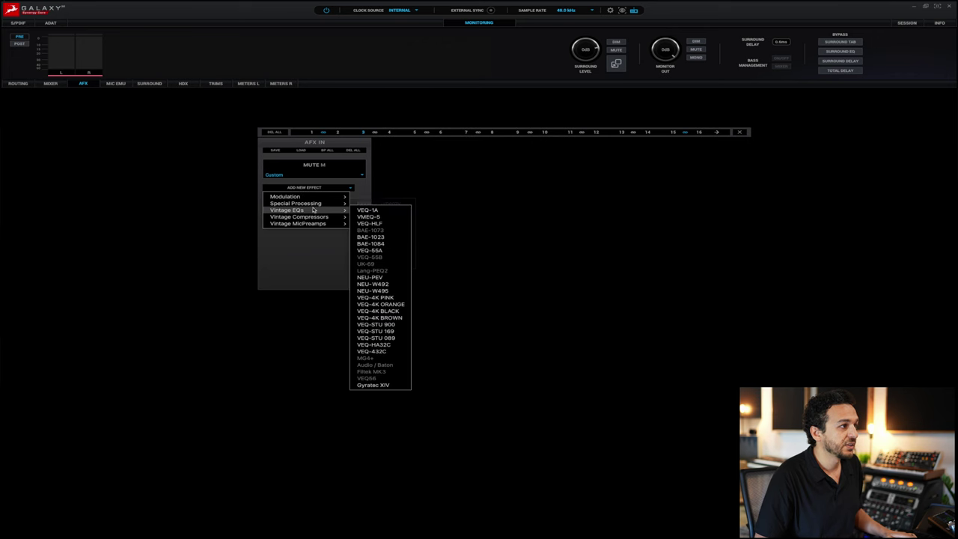
click(367, 211)
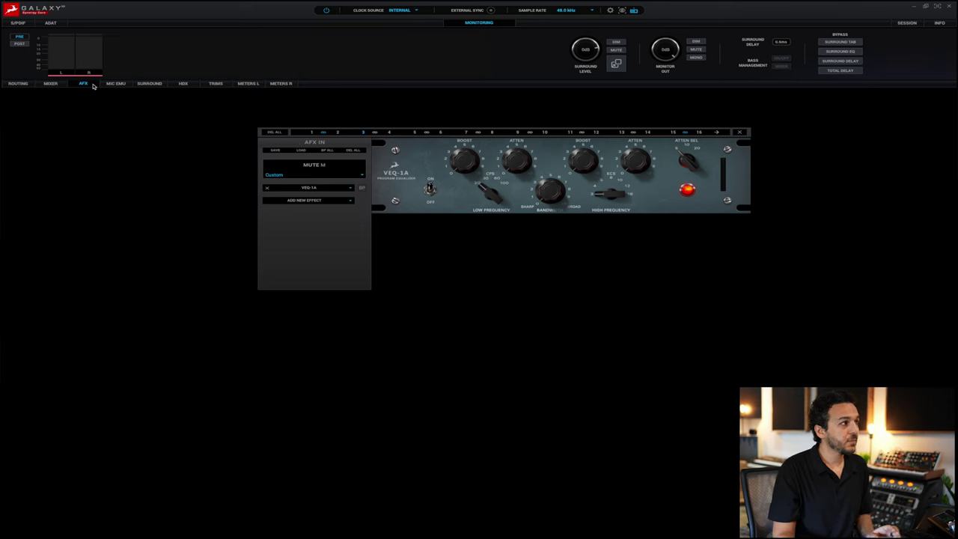
View the master and channel 27-PD L faders in Mixer 4, and look at Mixer 2
click(52, 83)
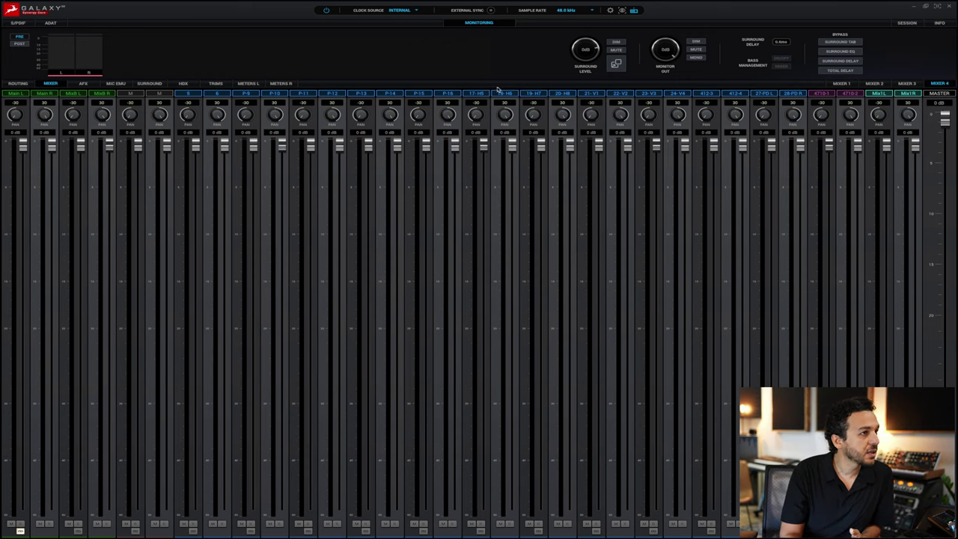
mouse_move(941, 124)
mouse_down()
mouse_move(944, 193)
mouse_move(944, 119)
mouse_up()
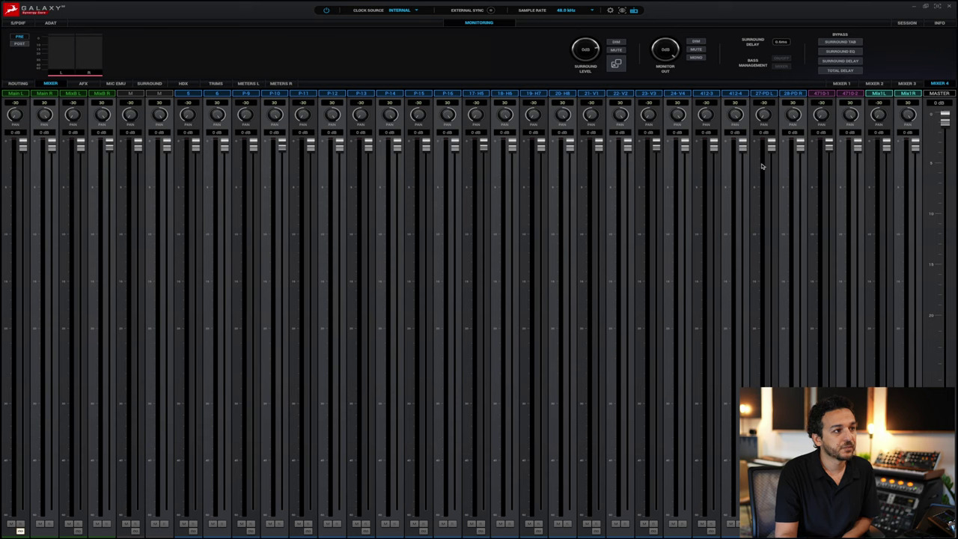
mouse_move(770, 146)
mouse_down()
mouse_move(772, 225)
mouse_move(776, 144)
mouse_up()
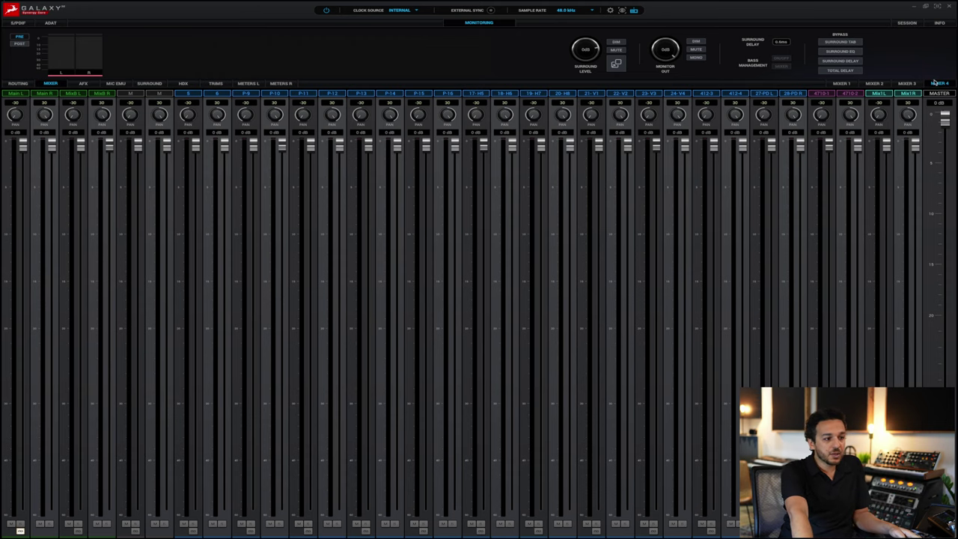
click(874, 84)
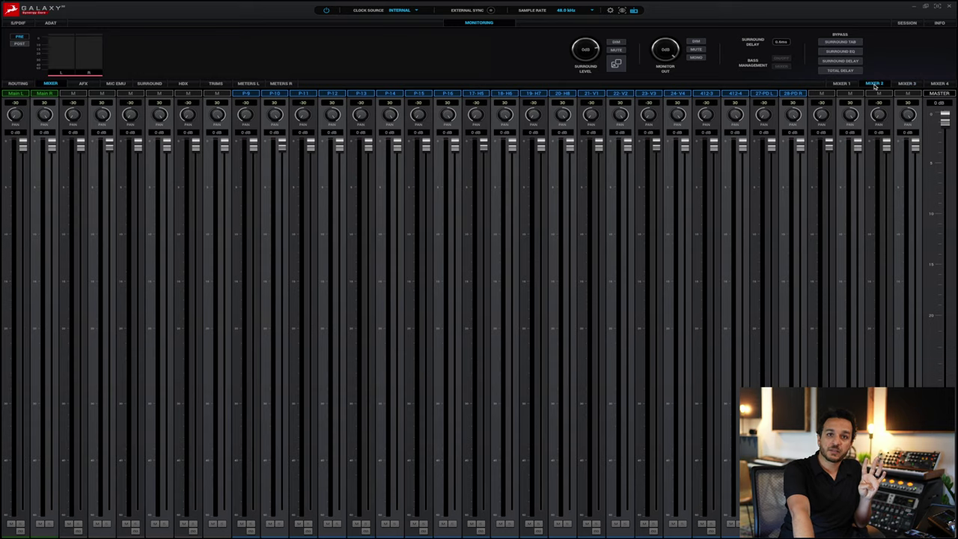
Browse the AuraVerb reverb presets in Mixer 1 without choosing one, and return to Mixer 4
click(843, 84)
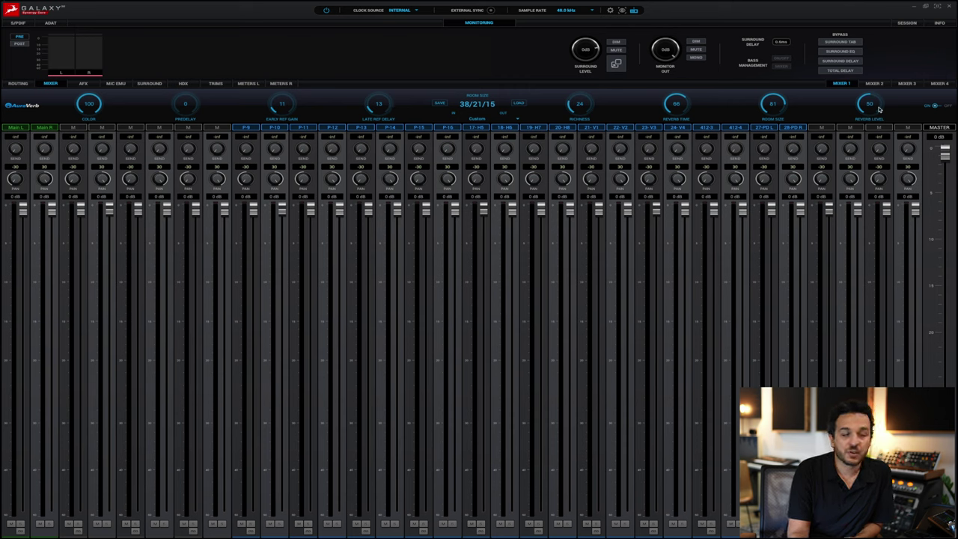
click(516, 119)
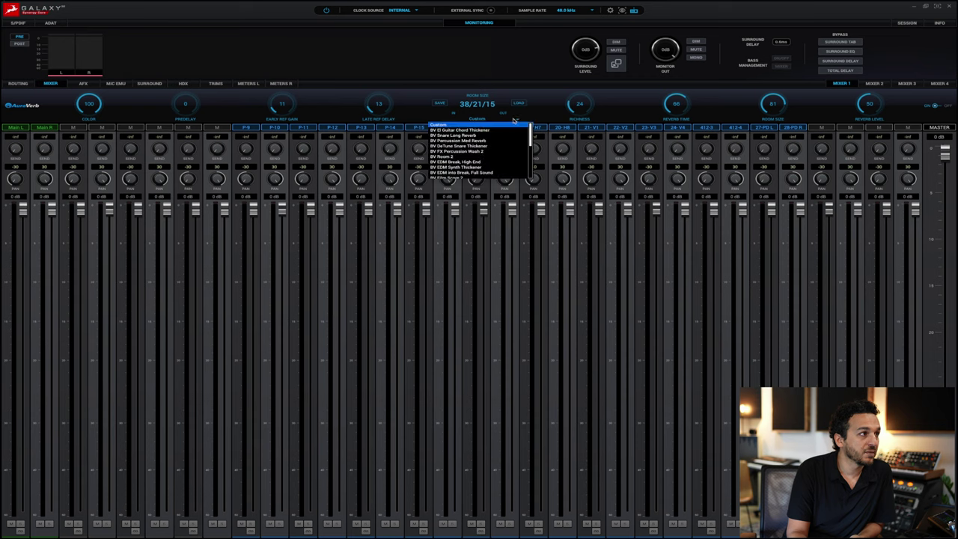
scroll(479, 153, down, 5)
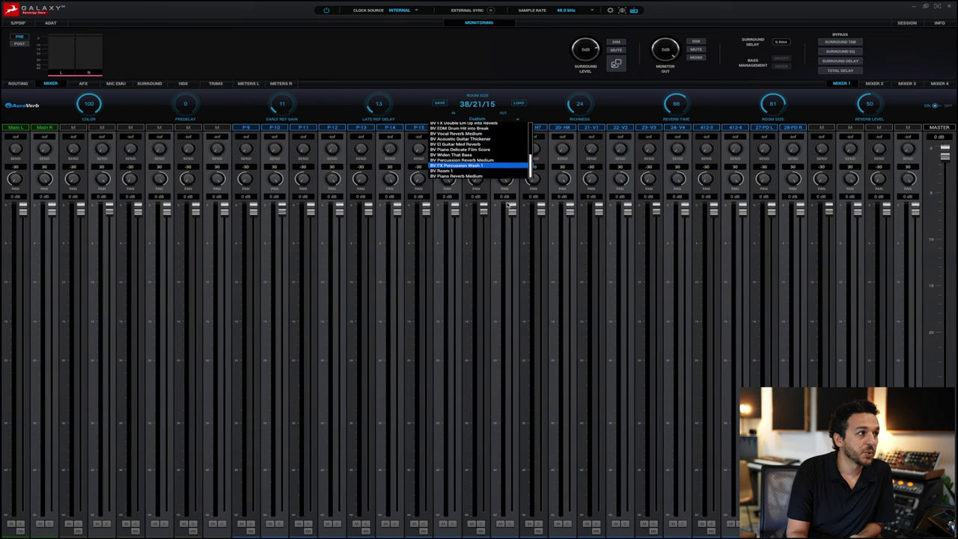
click(554, 105)
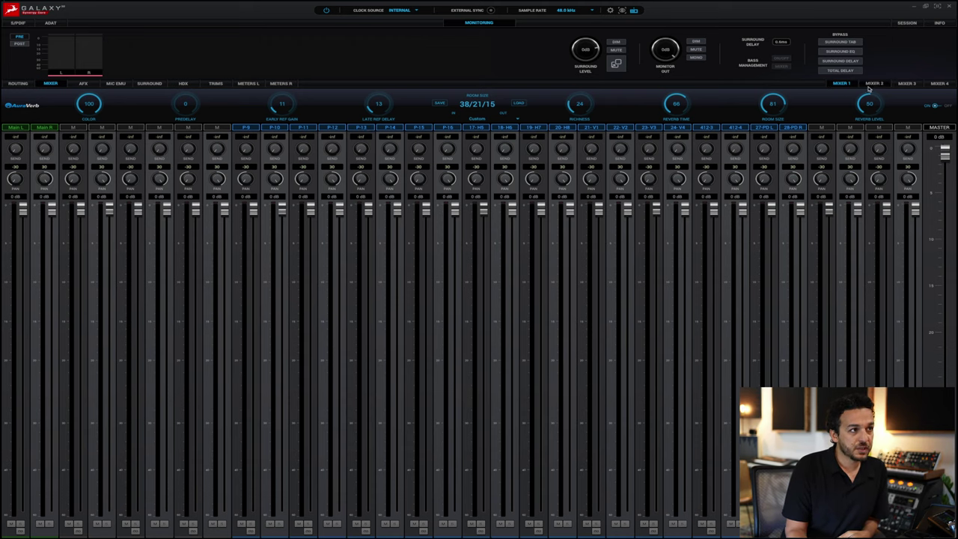
click(939, 84)
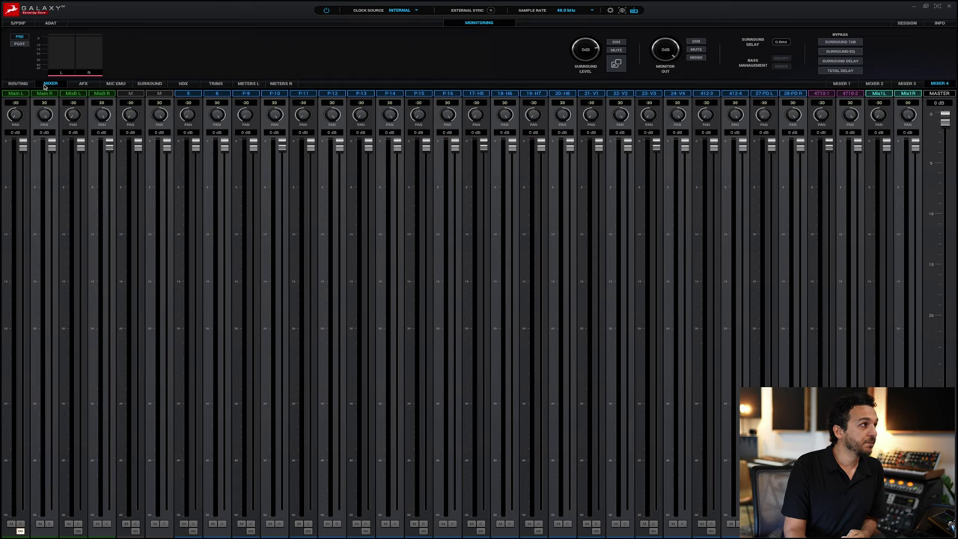
View the routing matrix and inspect line input 1's name field, line input 3, and the 27-PD L and 28-PD R inputs
click(20, 84)
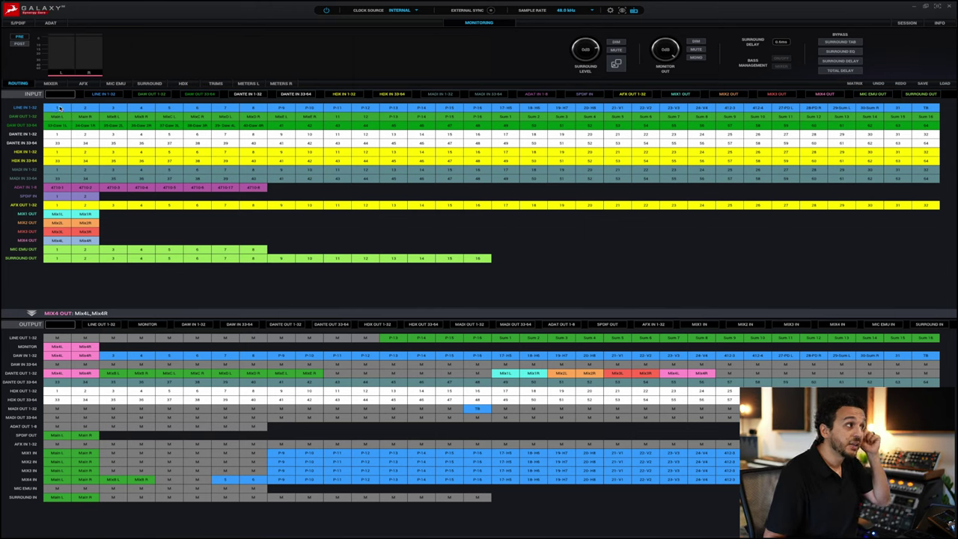
click(60, 109)
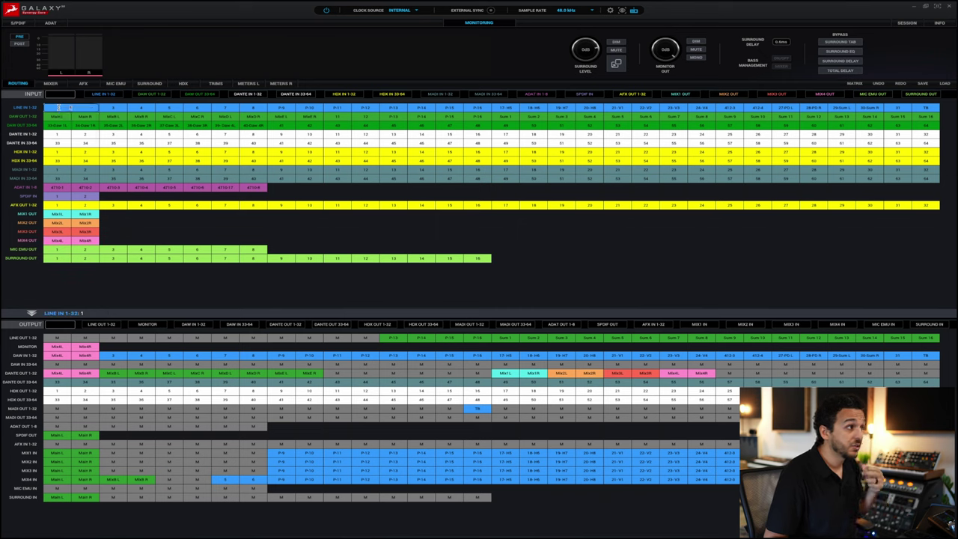
drag(60, 109, 60, 110)
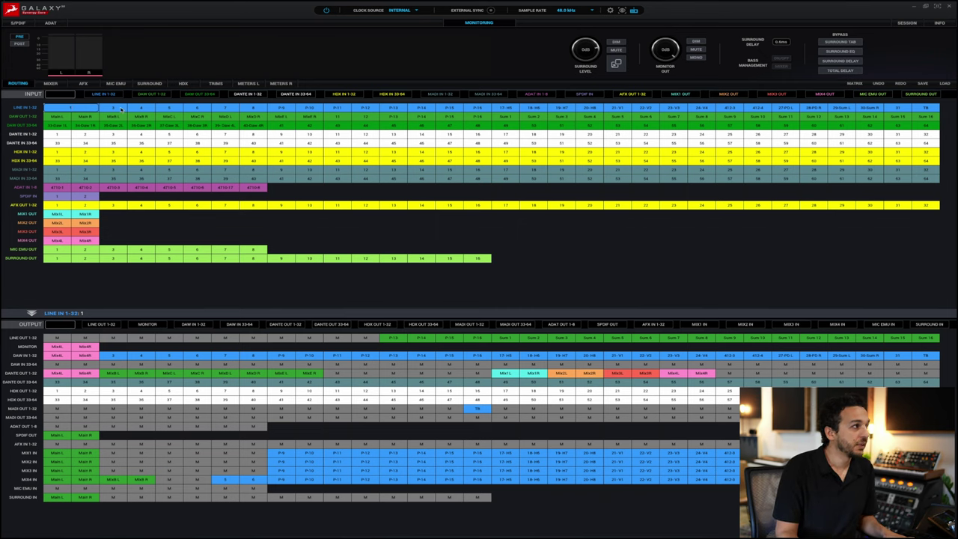
click(120, 109)
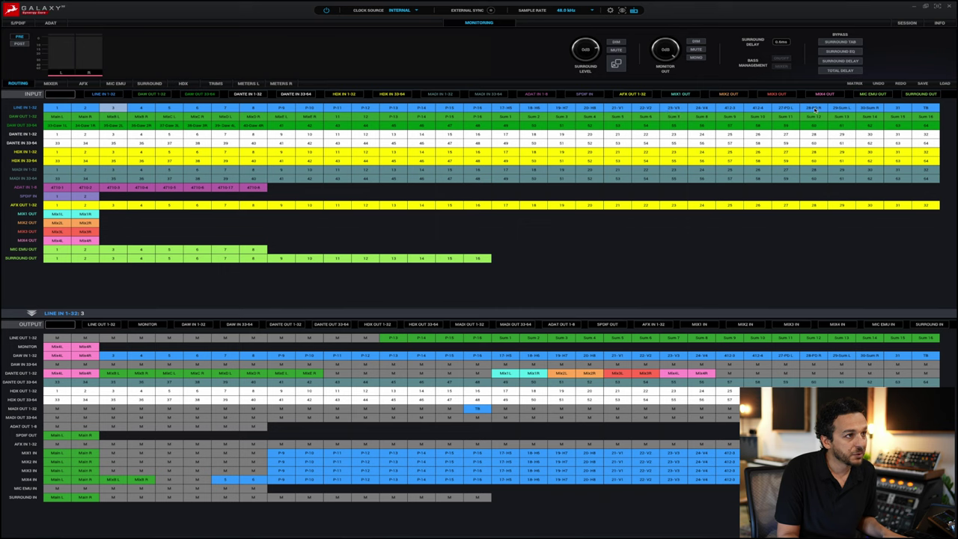
click(792, 110)
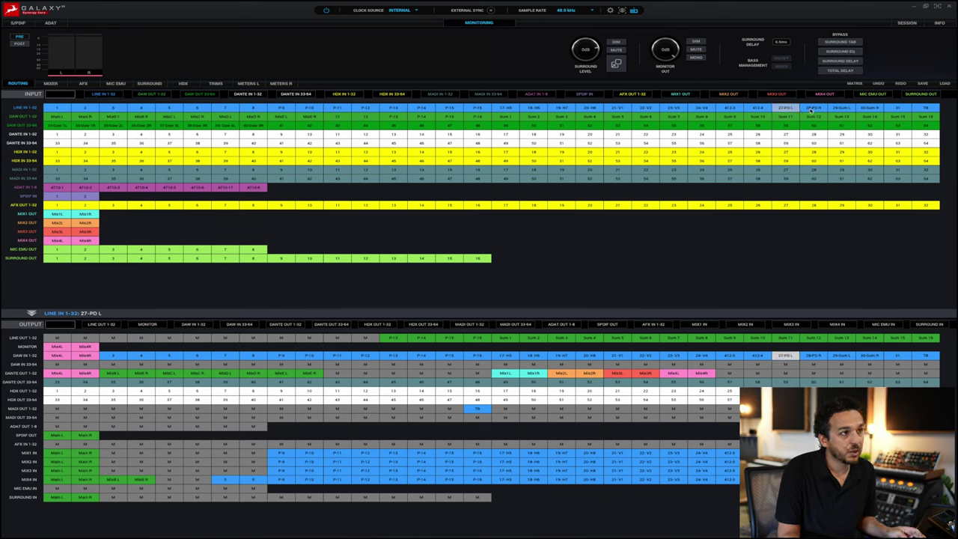
click(814, 110)
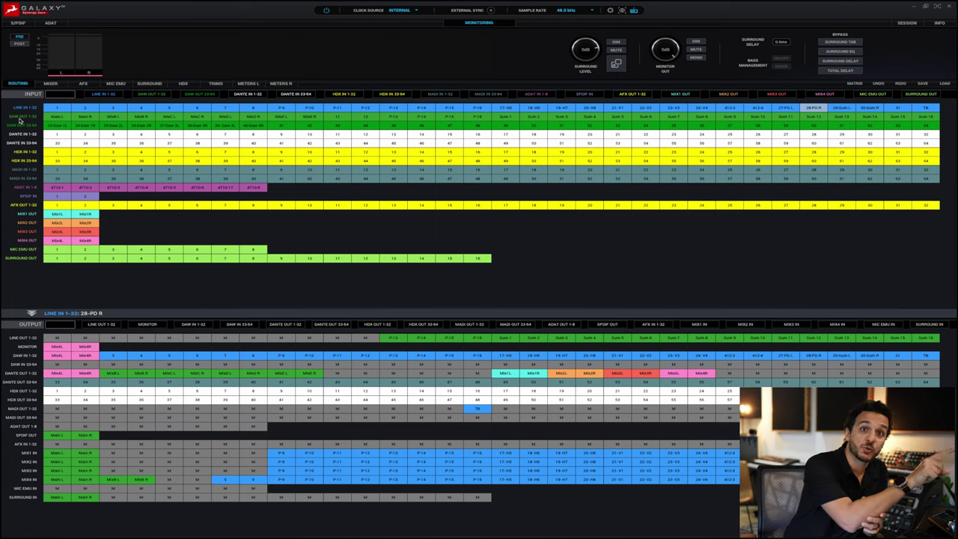
Inspect the DAW output sources Main L, MixB L and R, MixE L and R, and Sum 1 in the routing matrix
click(56, 118)
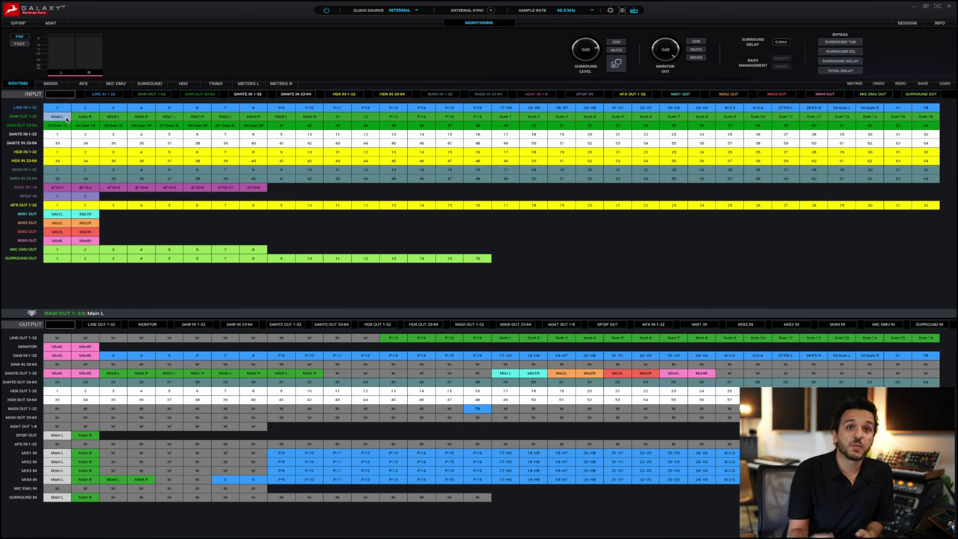
click(113, 118)
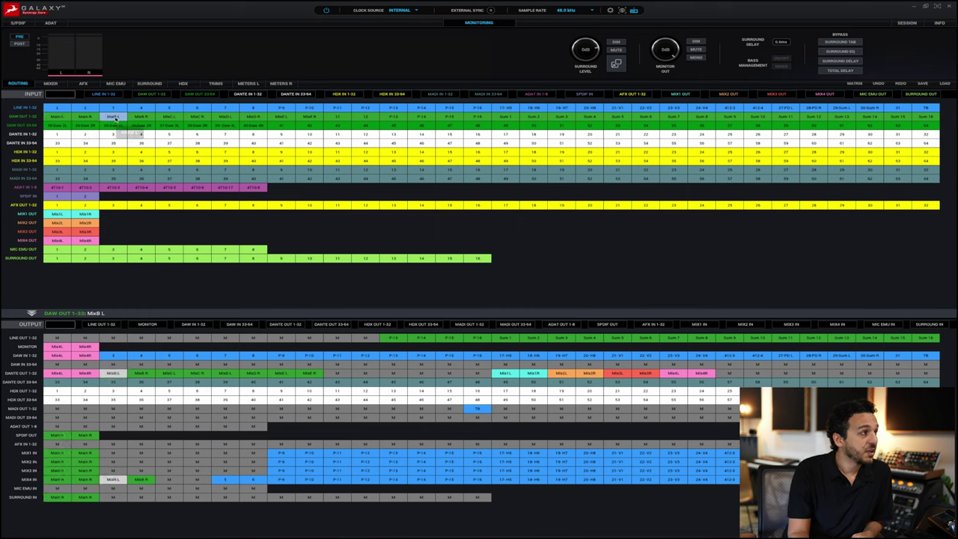
click(141, 118)
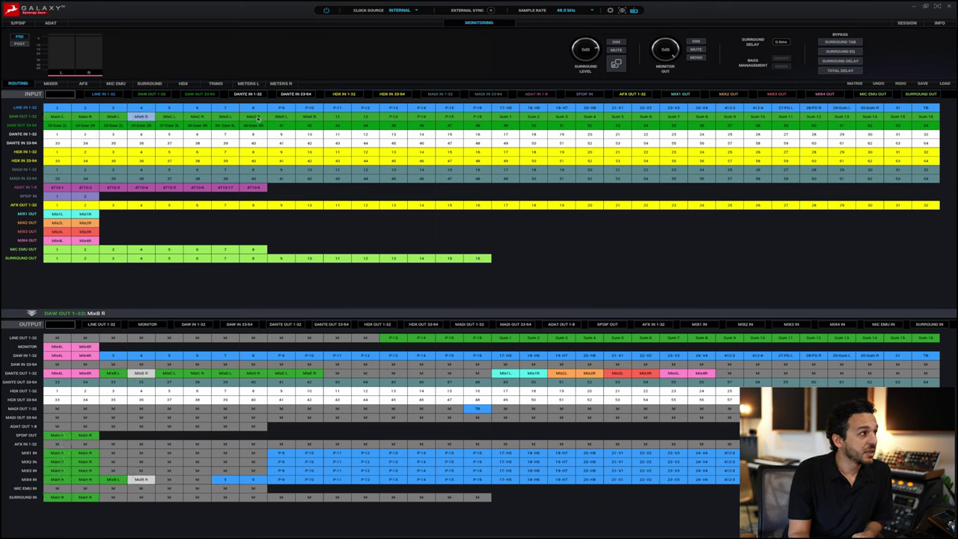
click(282, 118)
click(309, 117)
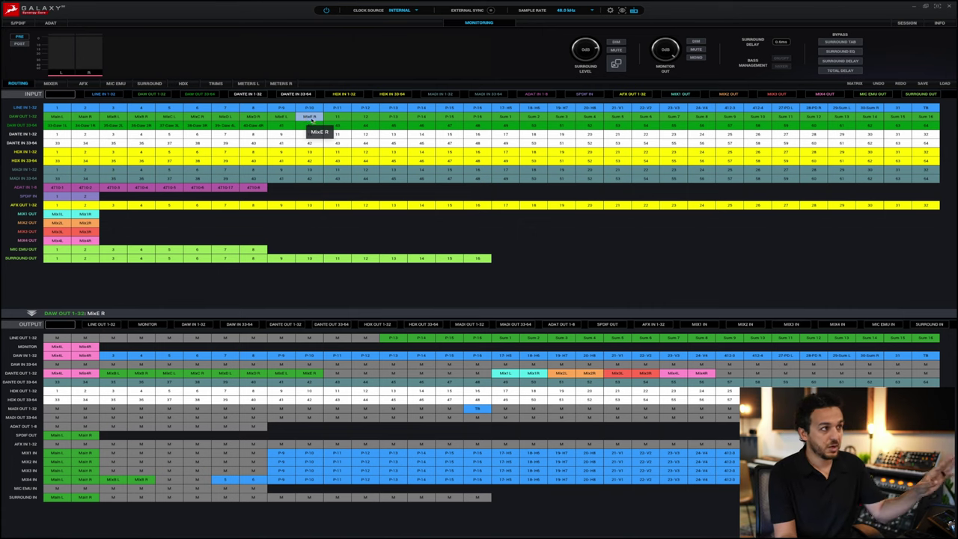
click(507, 117)
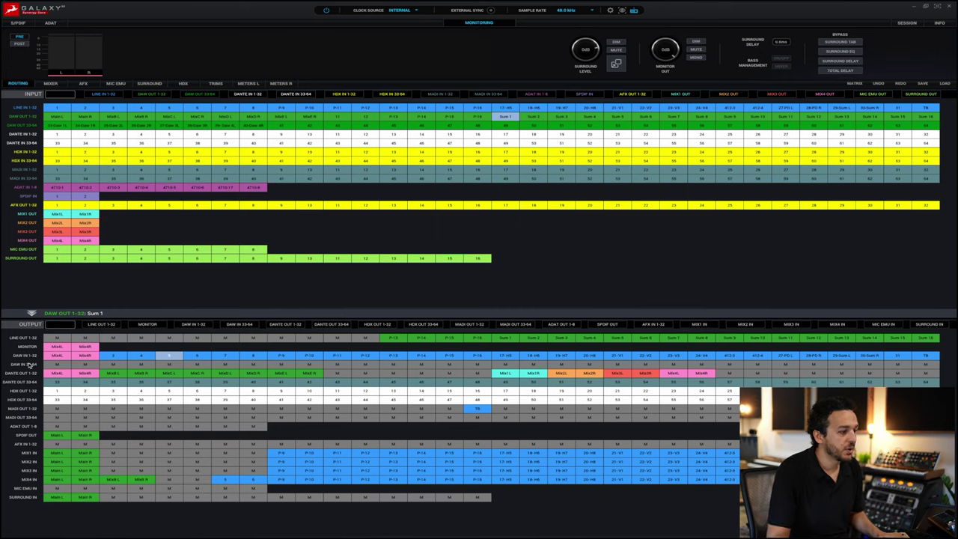
Inspect the Dante, HDX and MADI input sources, selecting the whole Dante In 33-64 row along the way
click(57, 135)
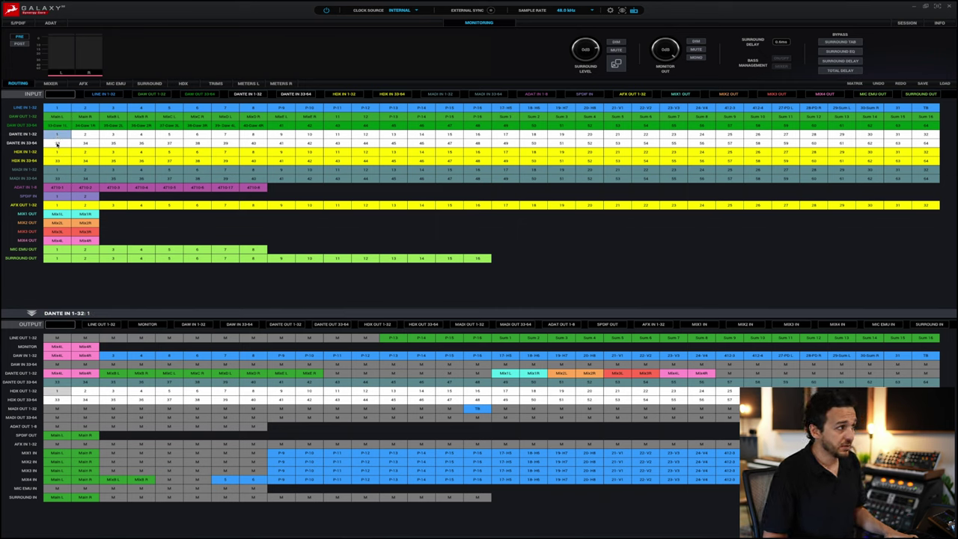
shift+click(929, 143)
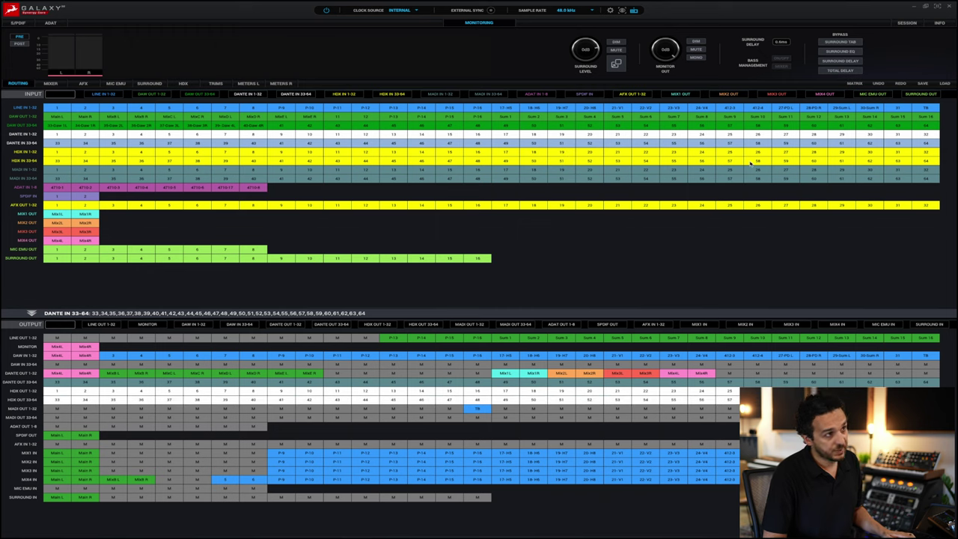
click(57, 152)
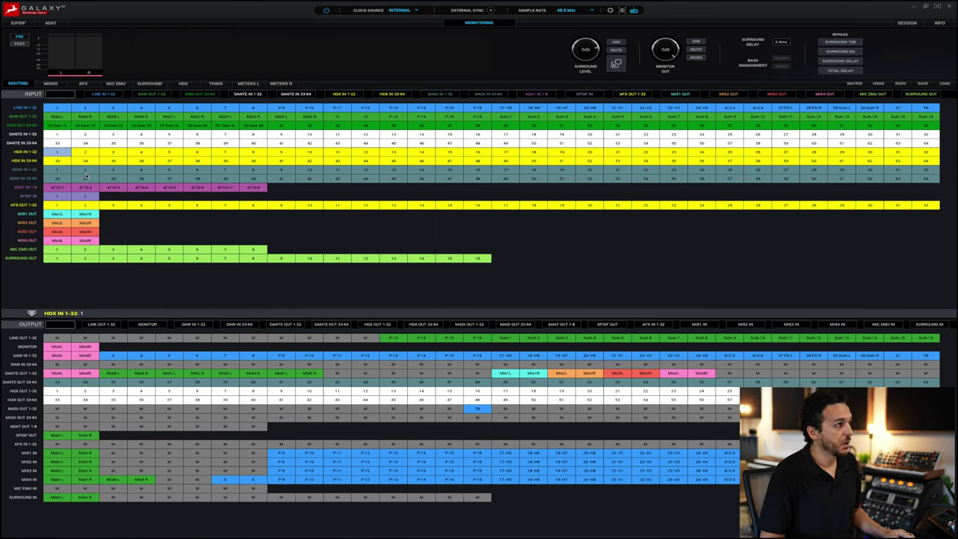
click(64, 172)
click(927, 180)
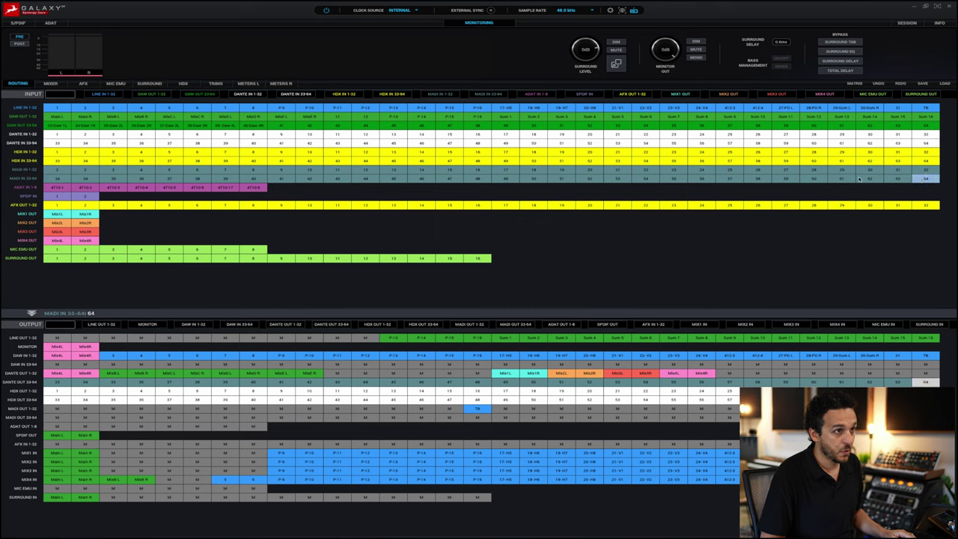
Inspect the first and last ADAT inputs and both S/PDIF inputs in the routing matrix
click(62, 188)
click(254, 188)
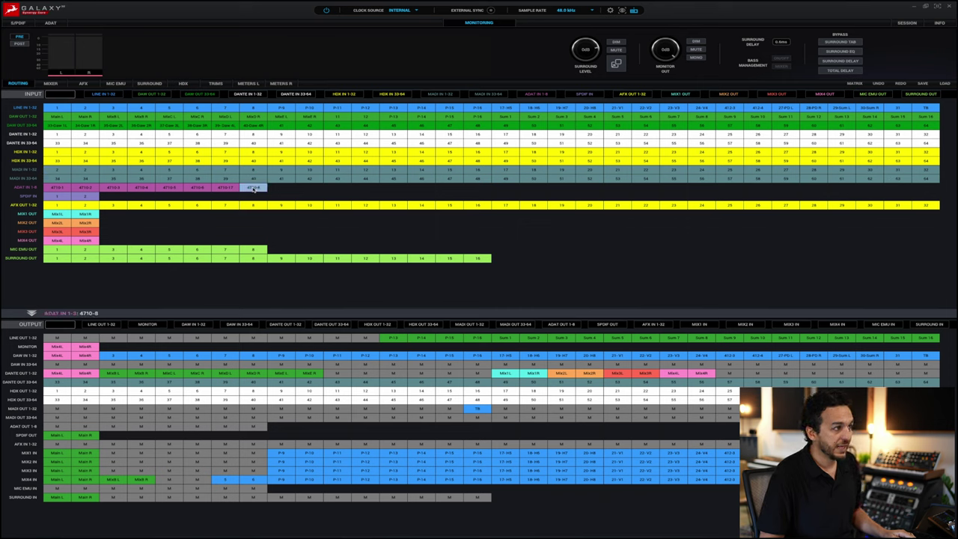
click(57, 196)
click(83, 196)
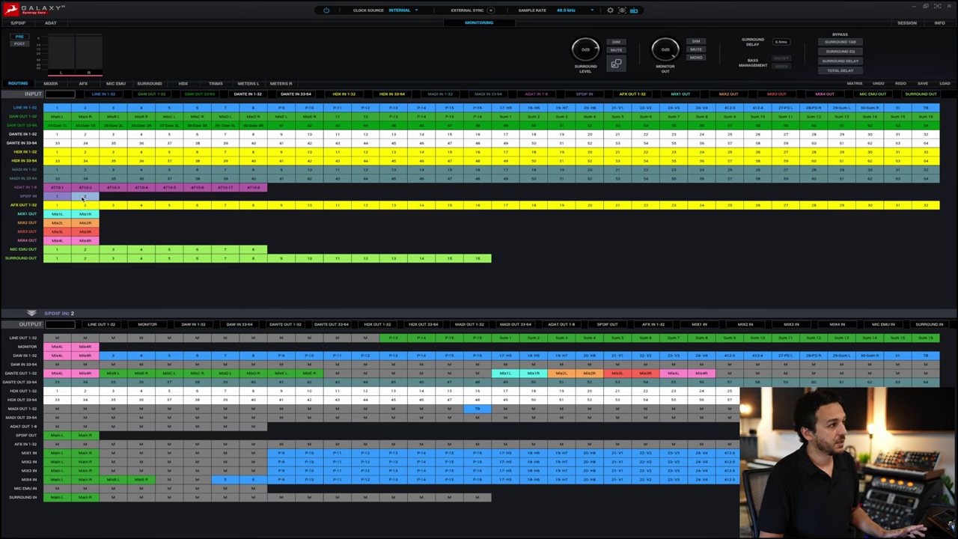
Inspect AFX outputs 1 and 2, and look over the destinations for line output 1 and the first Mix1 input
click(57, 205)
click(83, 206)
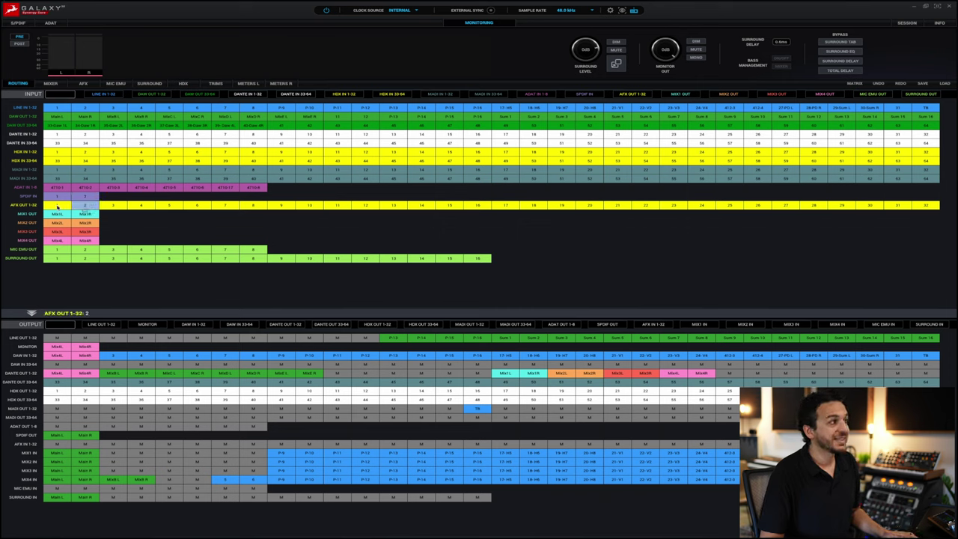
click(57, 206)
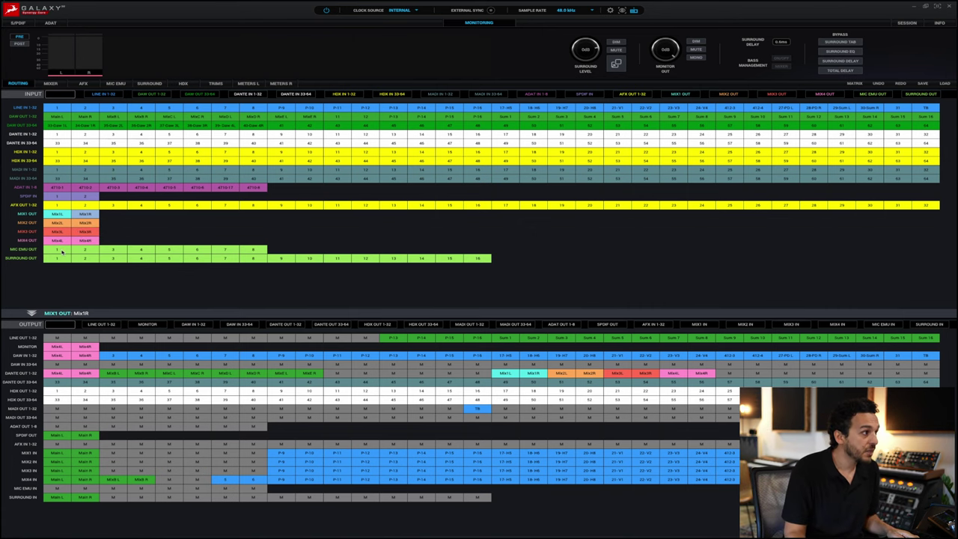
click(58, 337)
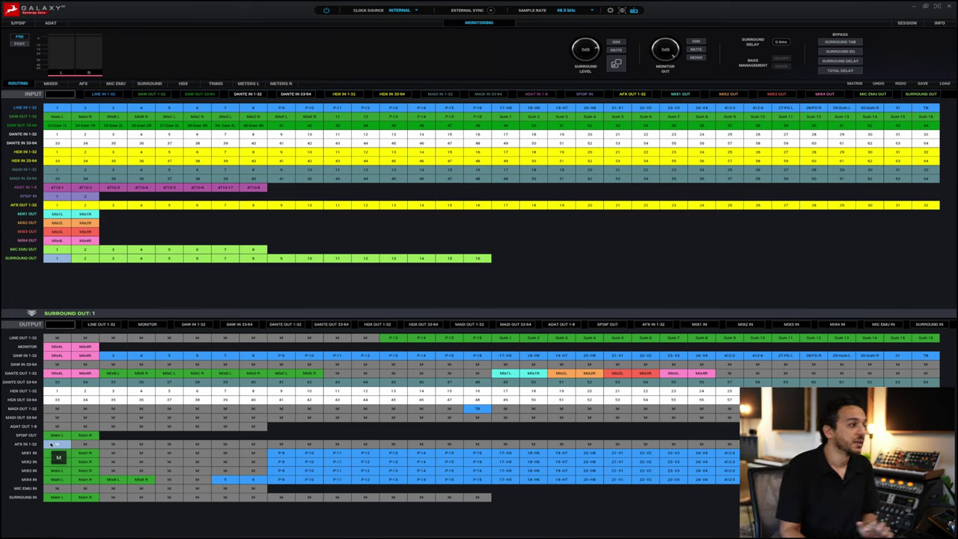
drag(54, 454, 57, 453)
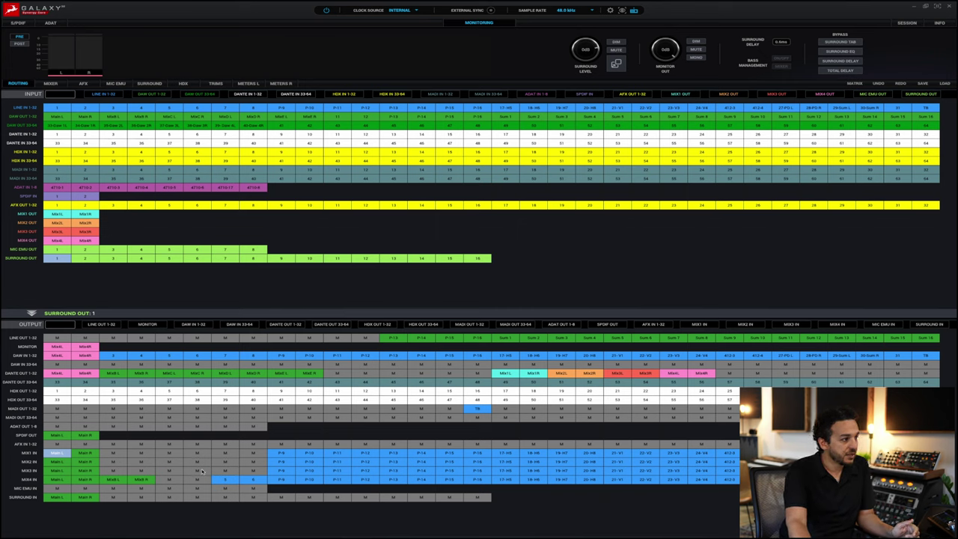
Inspect the first and last Mic Emu In and Surround In destinations in the routing matrix
click(55, 488)
click(254, 489)
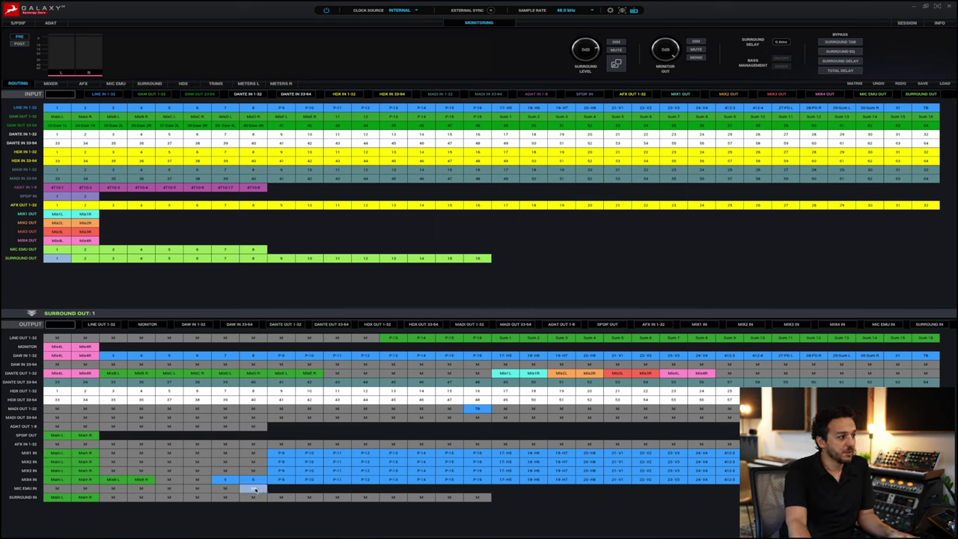
click(57, 498)
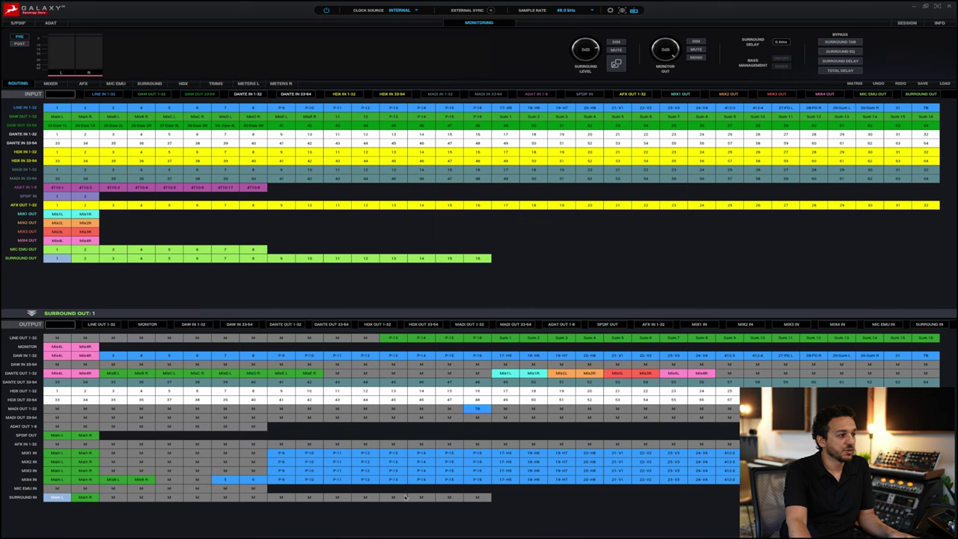
click(476, 497)
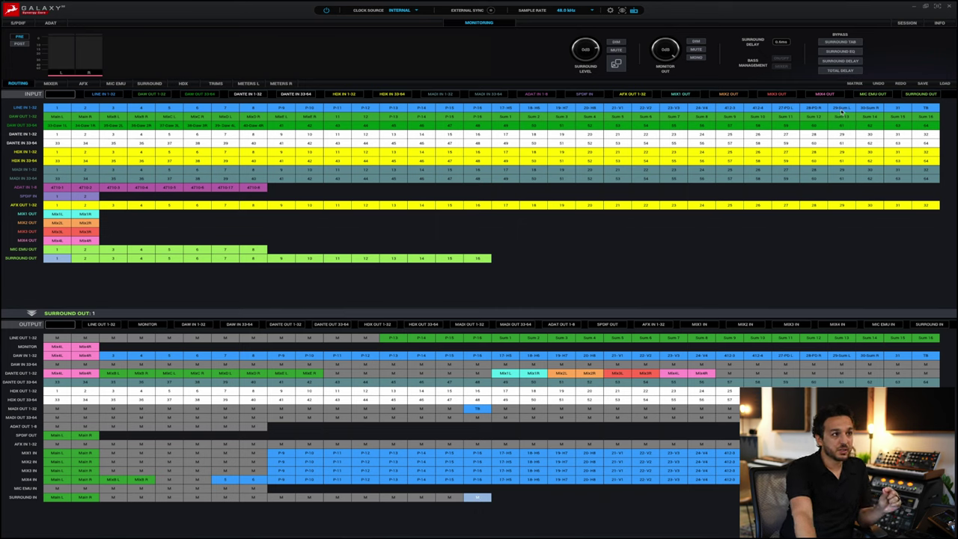
Inspect line inputs 27-PD L and 28-PD R in the routing matrix
click(784, 109)
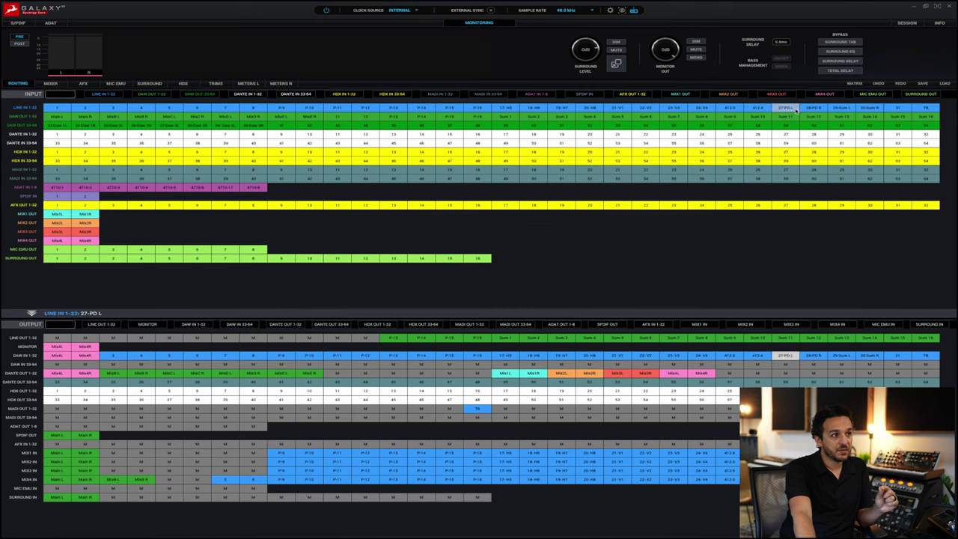
click(814, 109)
click(786, 109)
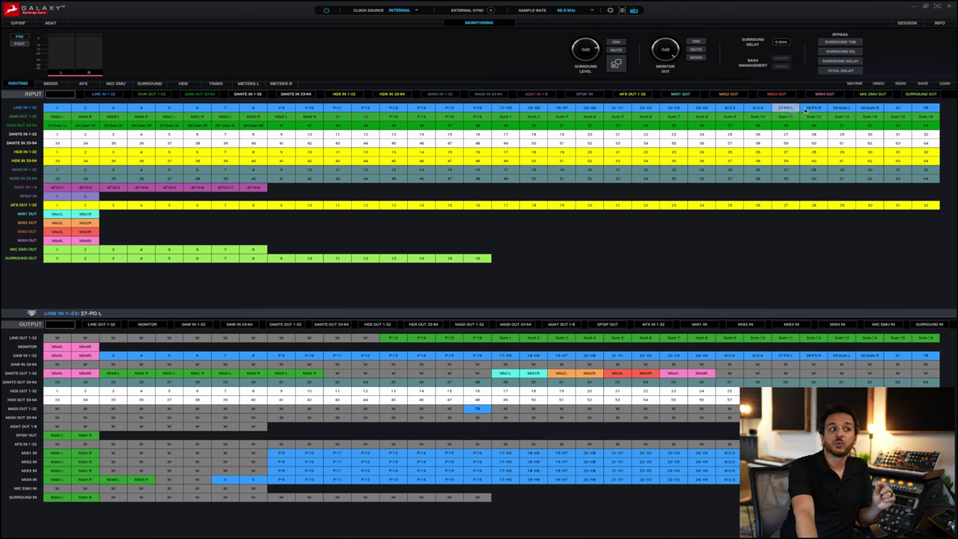
click(808, 109)
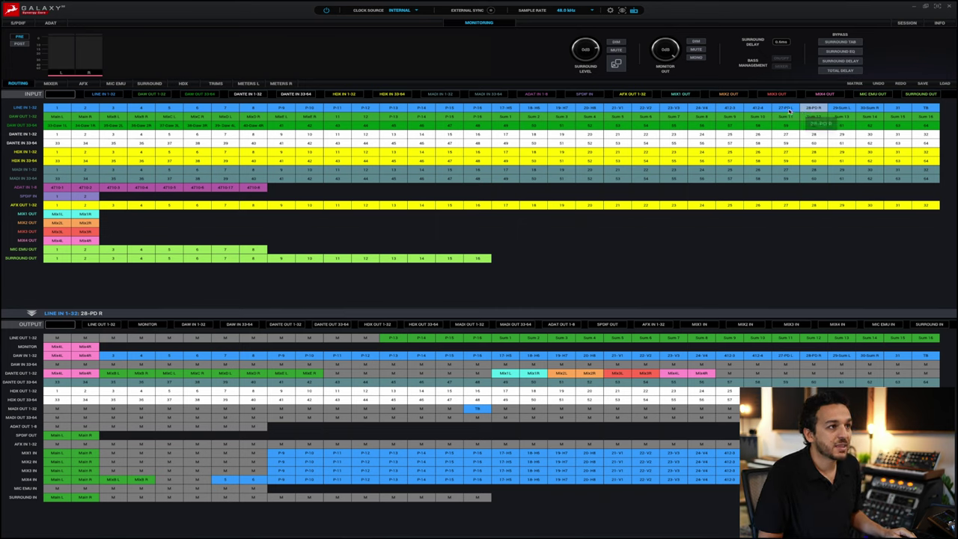
Try routing 27-PD L and 28-PD R to the last two DAW In 33-64 channels, and clear both assignments
drag(788, 110, 785, 363)
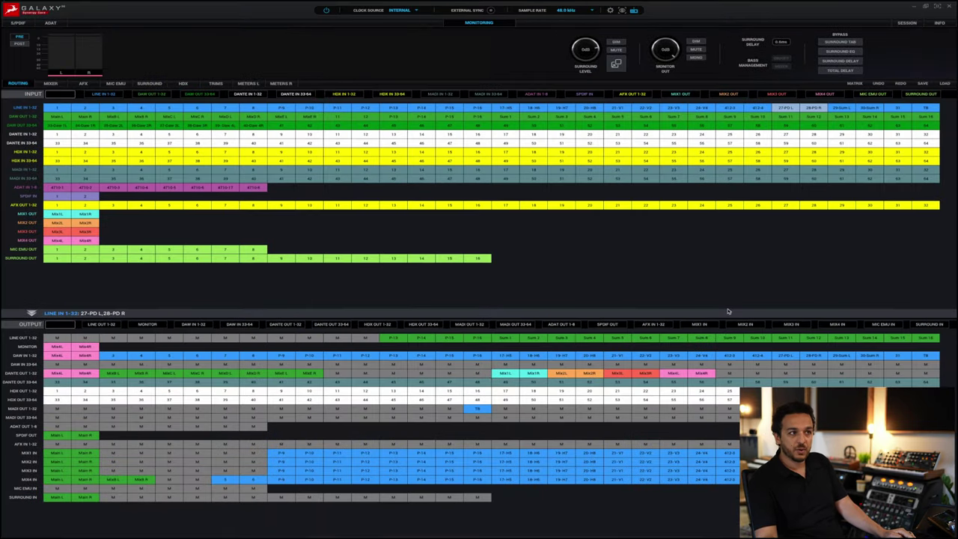
drag(785, 108, 900, 369)
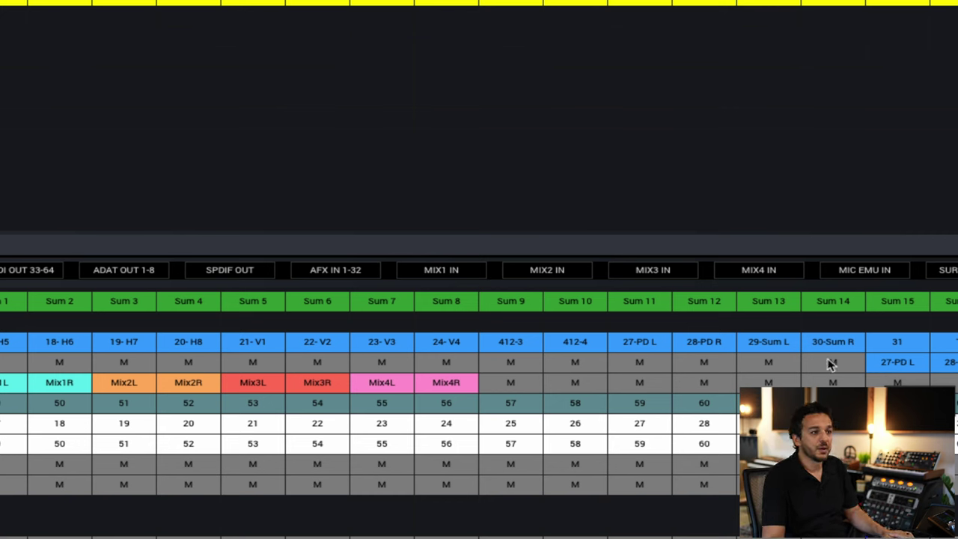
click(898, 361)
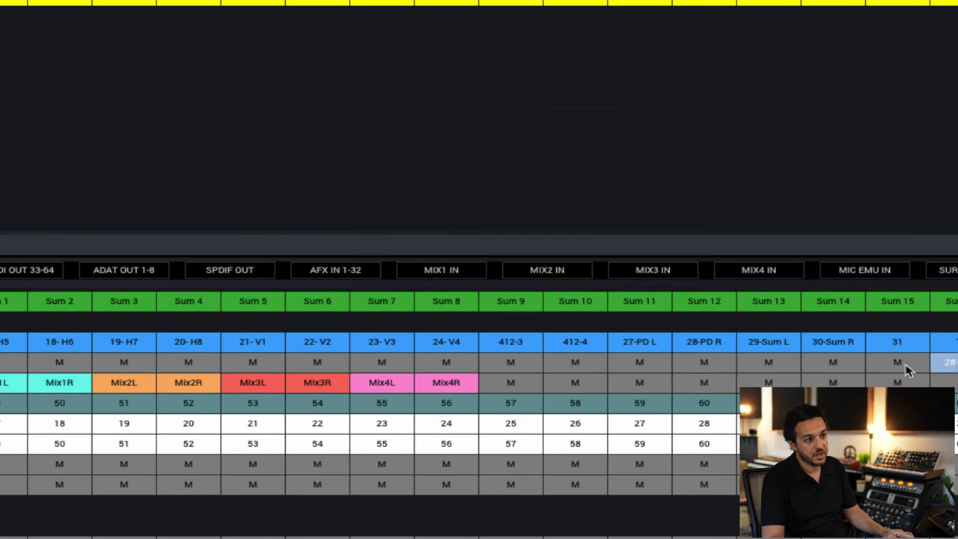
click(941, 366)
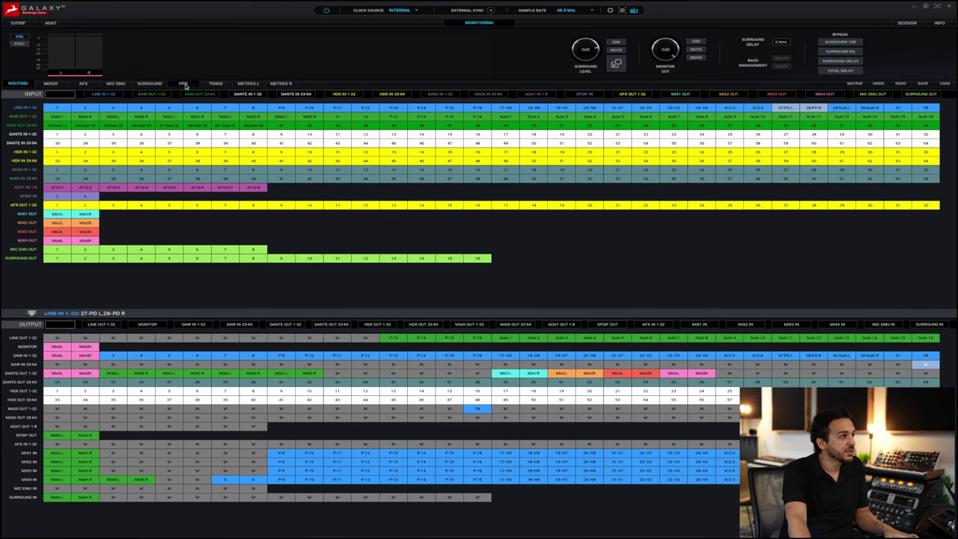
Examine the 27-PD L and 28-PD R channel strips in Mixer 1
click(50, 83)
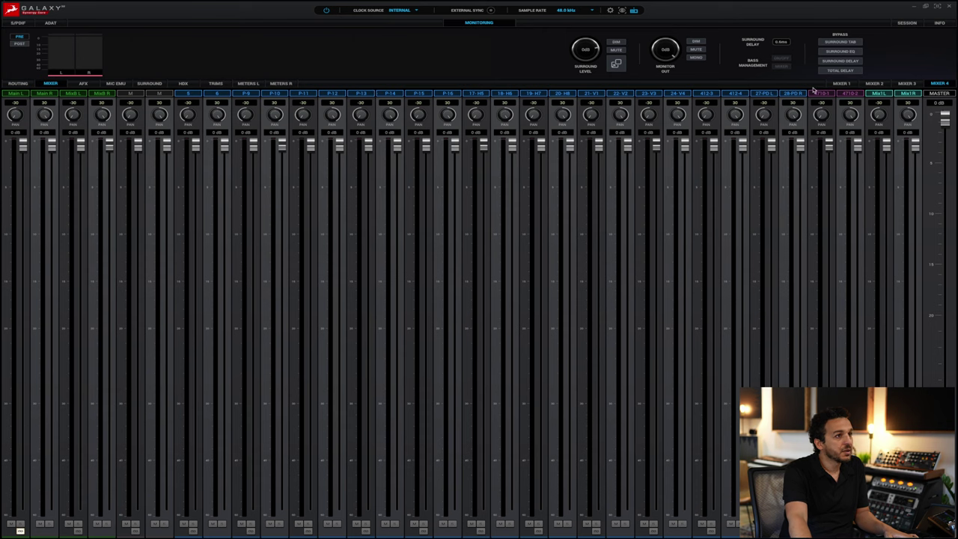
click(840, 84)
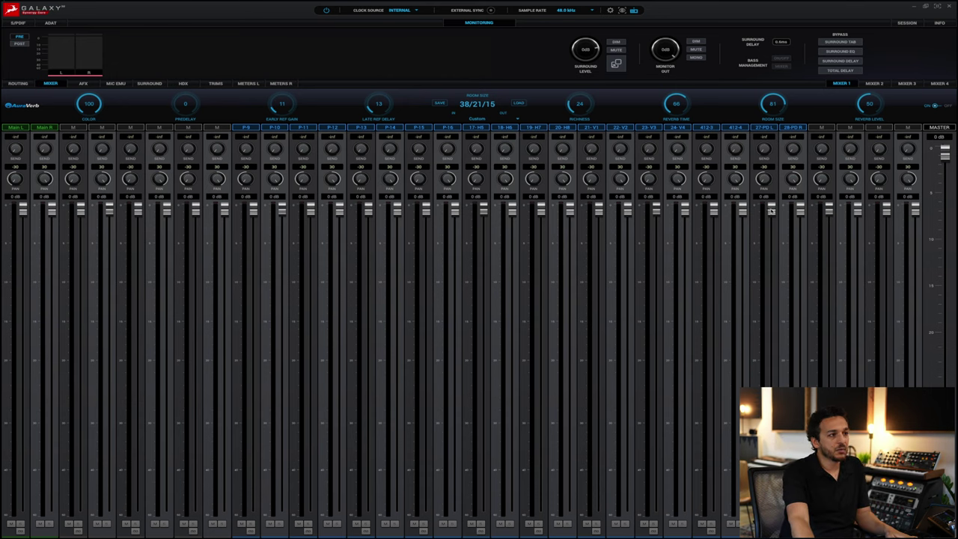
mouse_move(771, 211)
mouse_down()
mouse_move(771, 254)
mouse_move(774, 198)
mouse_up()
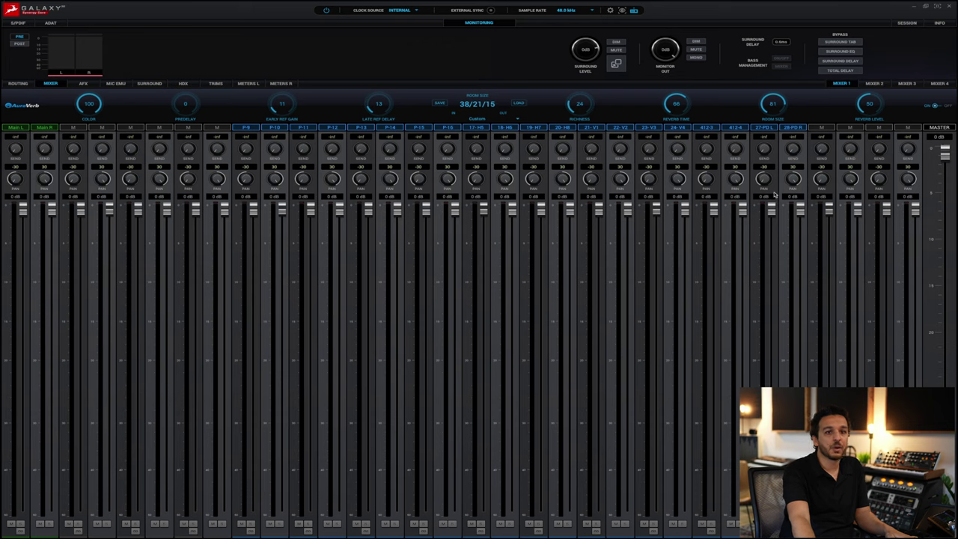
Route line inputs 27-PD L and 28-PD R to the first two AFX In 1-32 channels
click(17, 83)
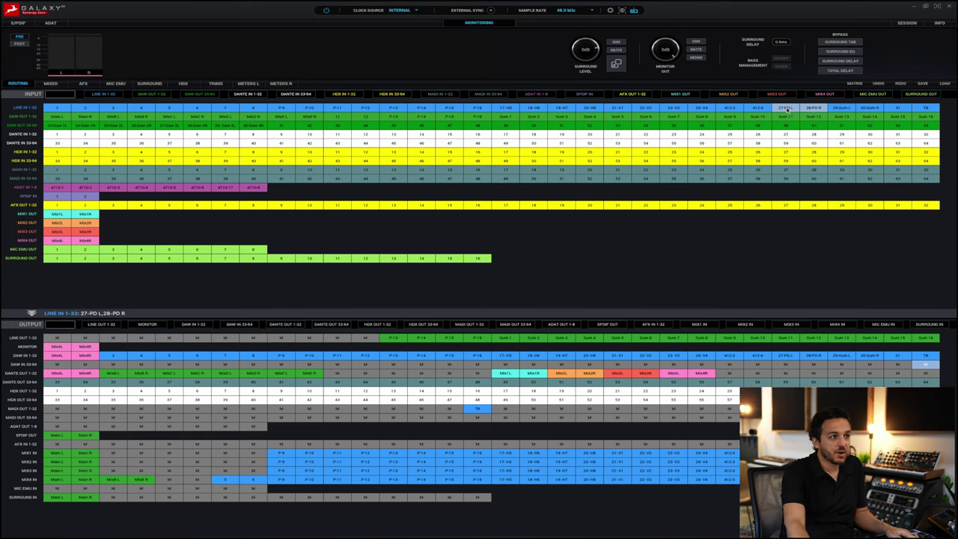
click(794, 109)
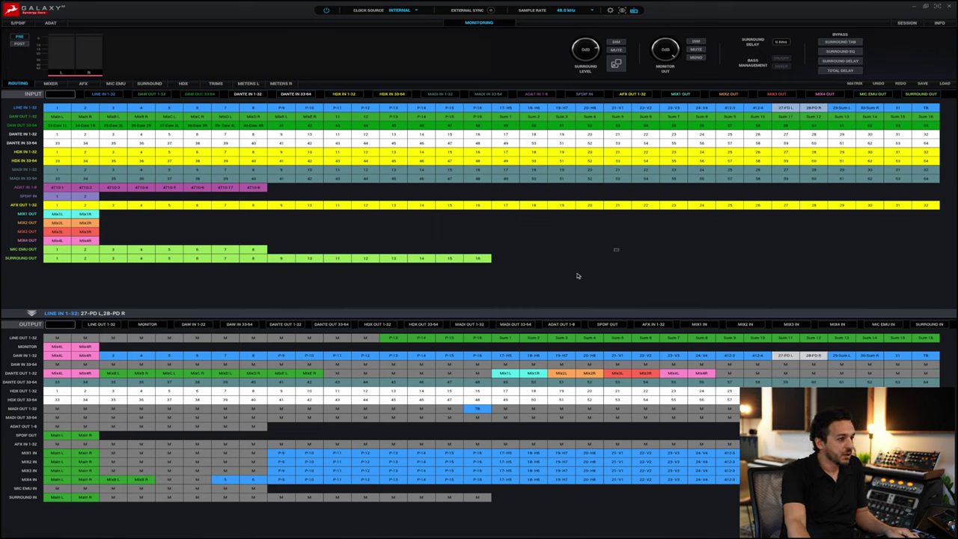
click(56, 445)
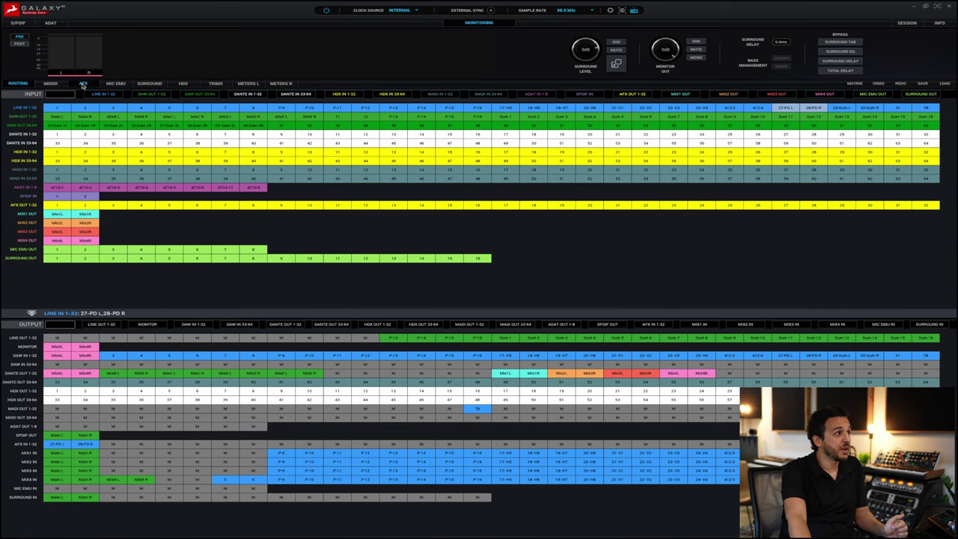
Show the effects chain of AFX channel 1 and bring its VEQ-HLF filter into view
click(83, 84)
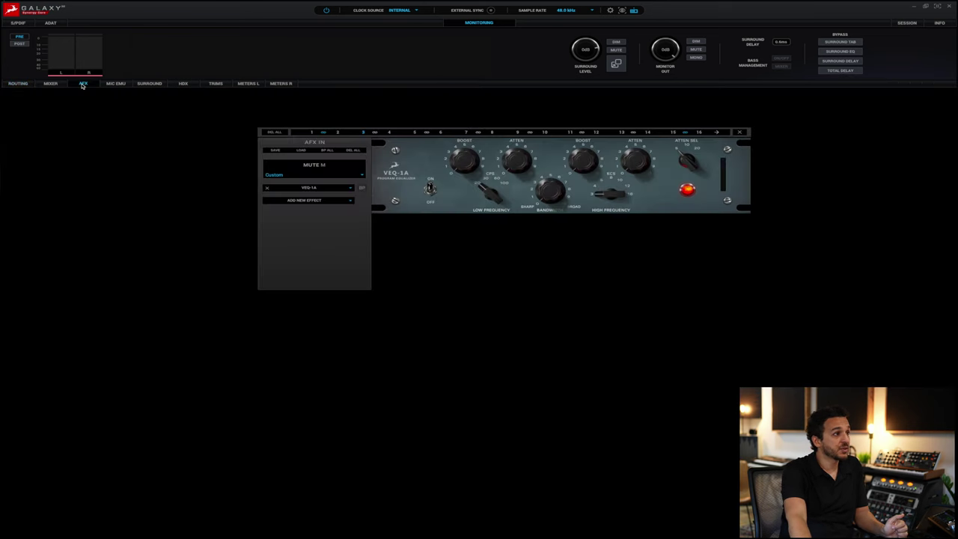
click(312, 133)
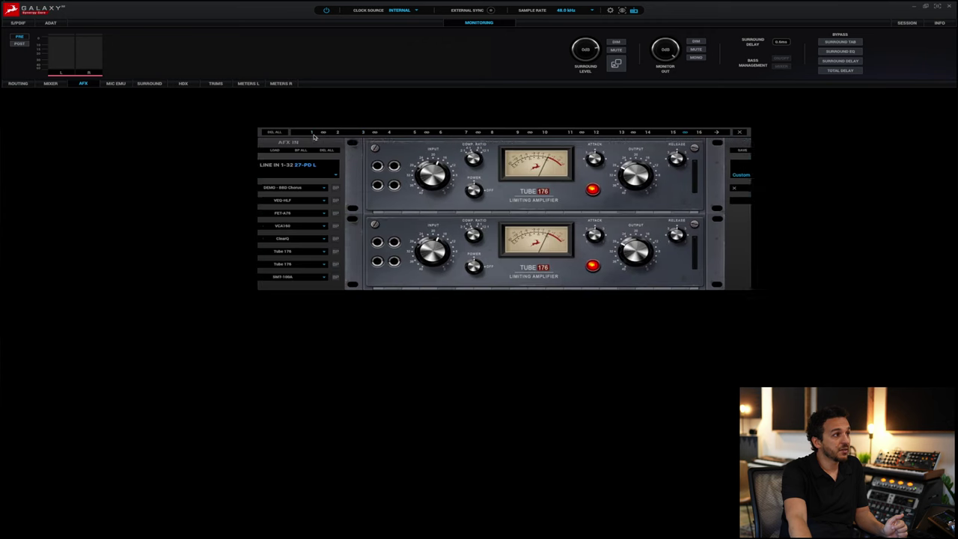
click(308, 201)
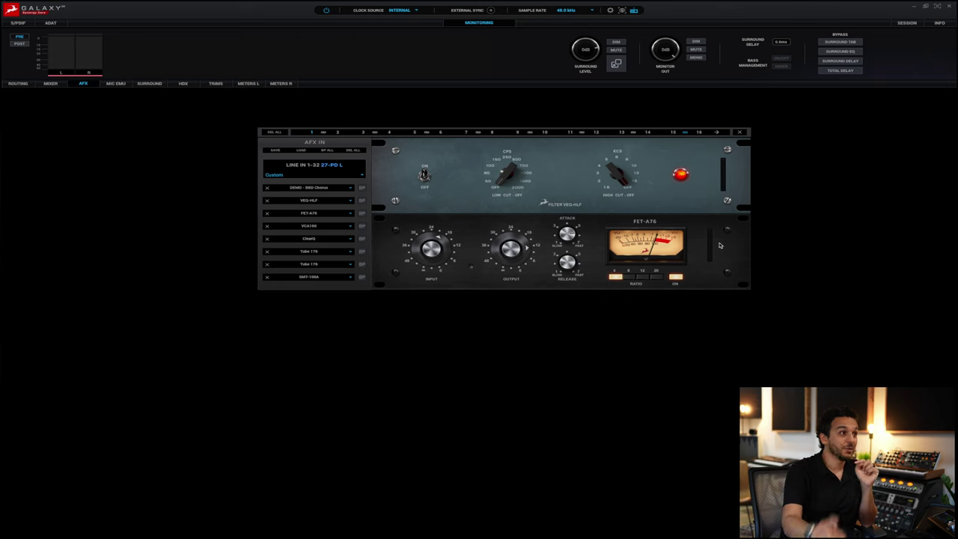
Rename AFX output 1 in the routing matrix as PolyD Wet L
click(19, 84)
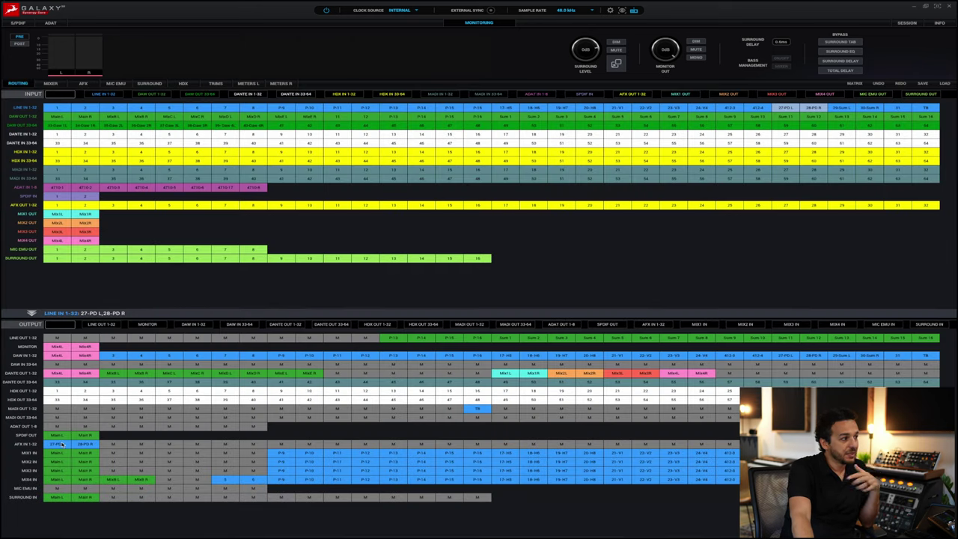
click(54, 205)
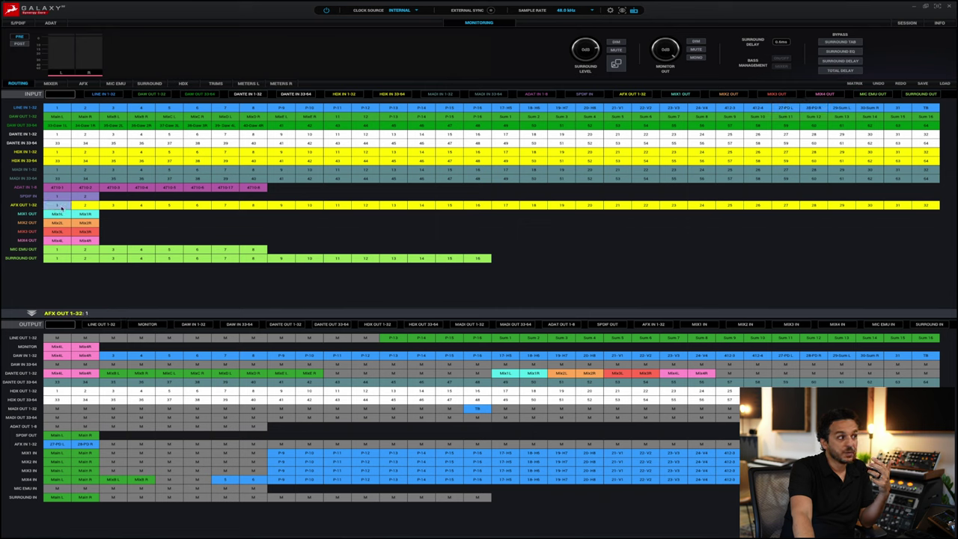
key(Right)
click(57, 206)
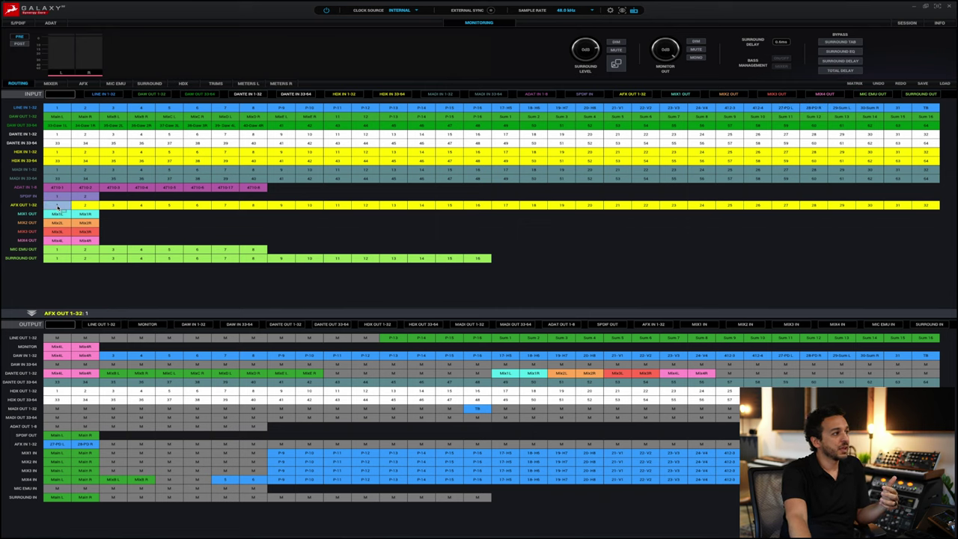
click(57, 206)
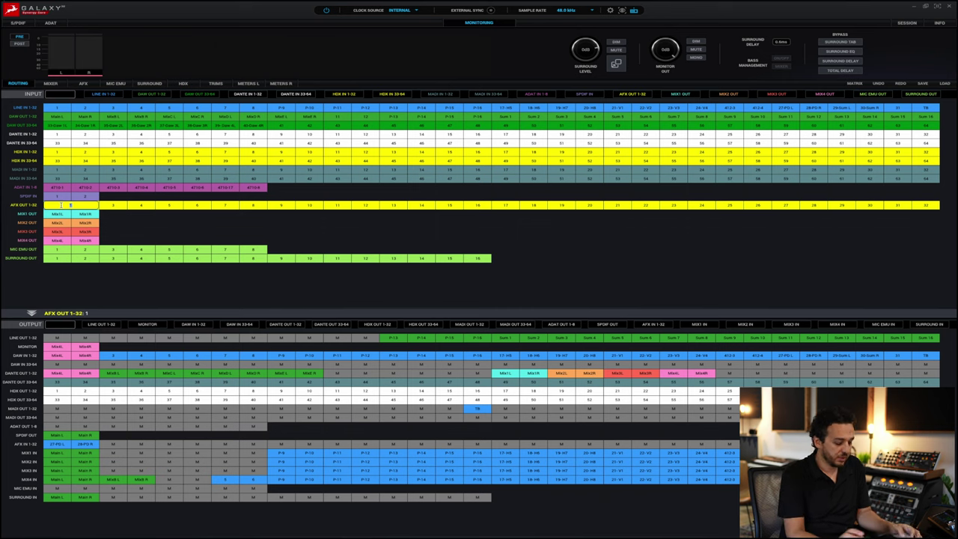
text(Pstyl)
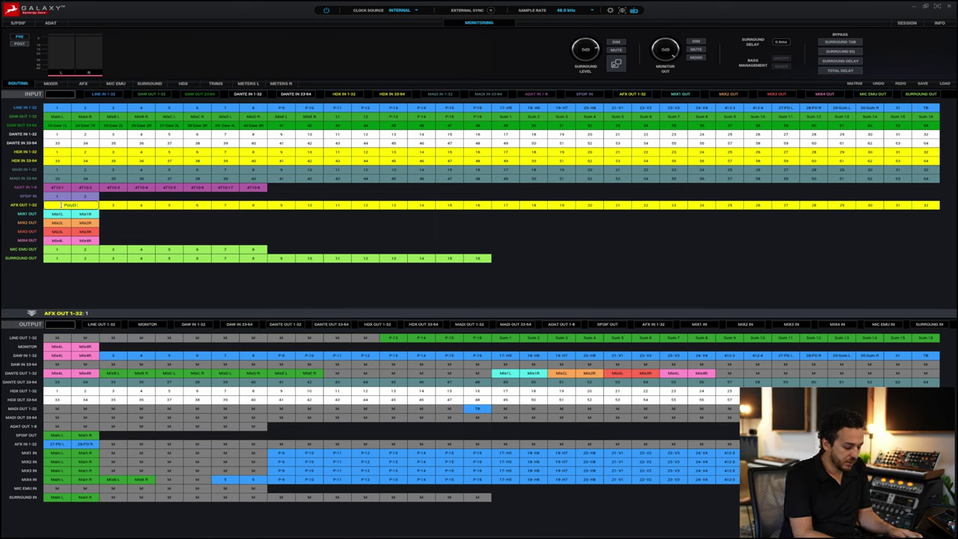
text( Wet L)
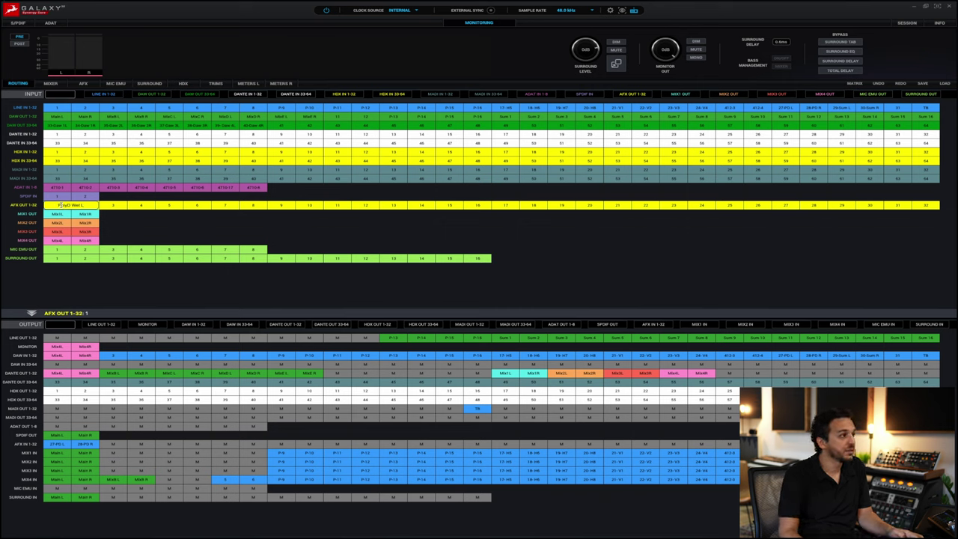
key(ctrl+a)
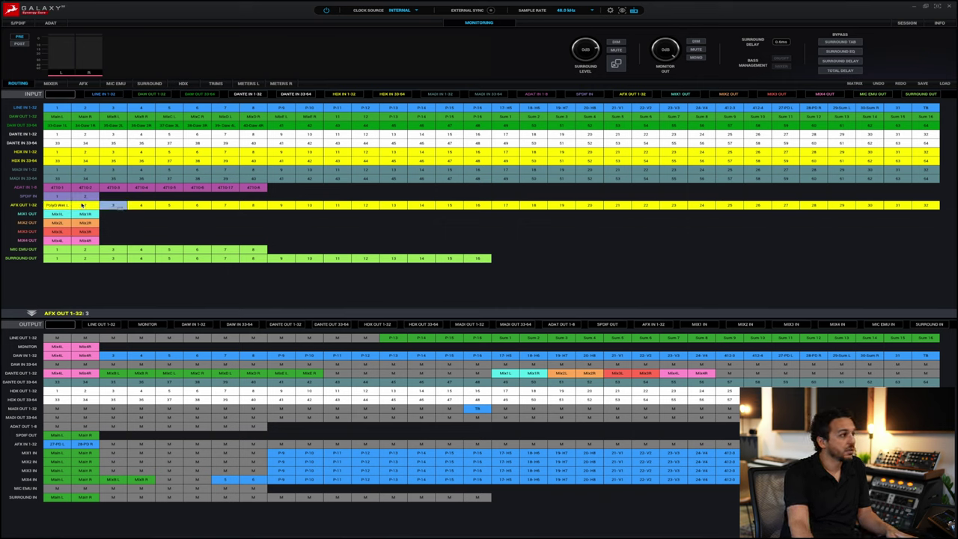
Rename AFX output 2 in the routing matrix as PolyD Wet R
click(84, 205)
double_click(83, 205)
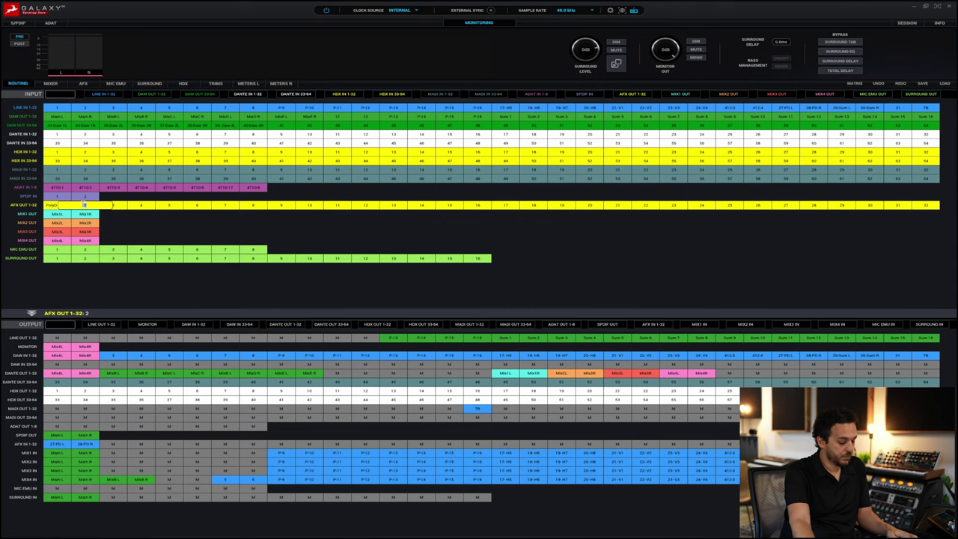
text(PolyD Wet L)
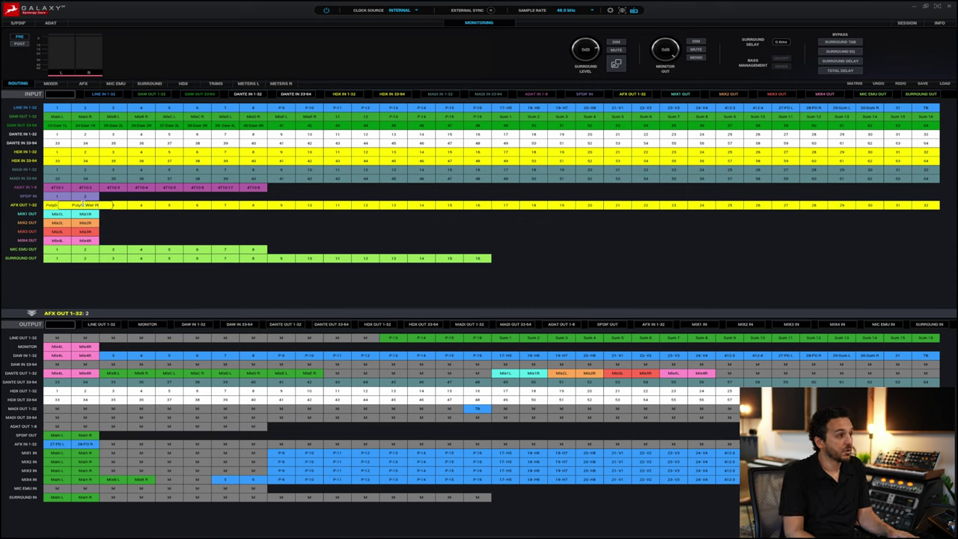
key(ctrl+a)
key(Return)
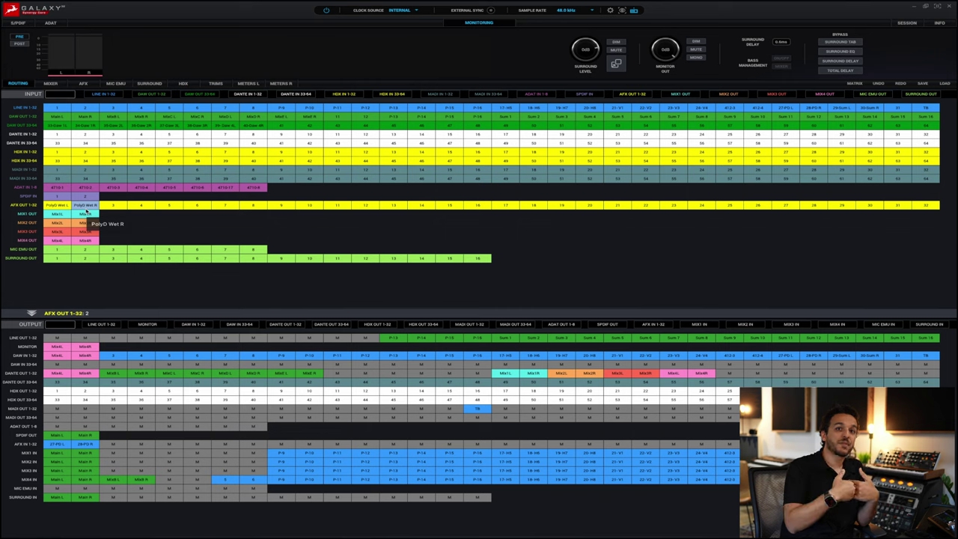
Route PolyD Wet L and PolyD Wet R to the DAW In 33-64 channels directly below 27-PD L and 28-PD R
click(50, 207)
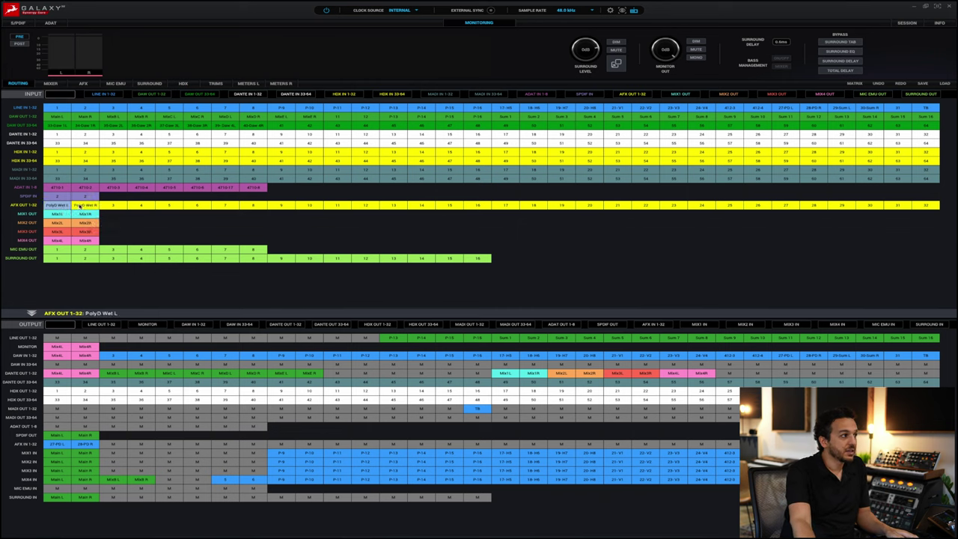
shift+click(88, 205)
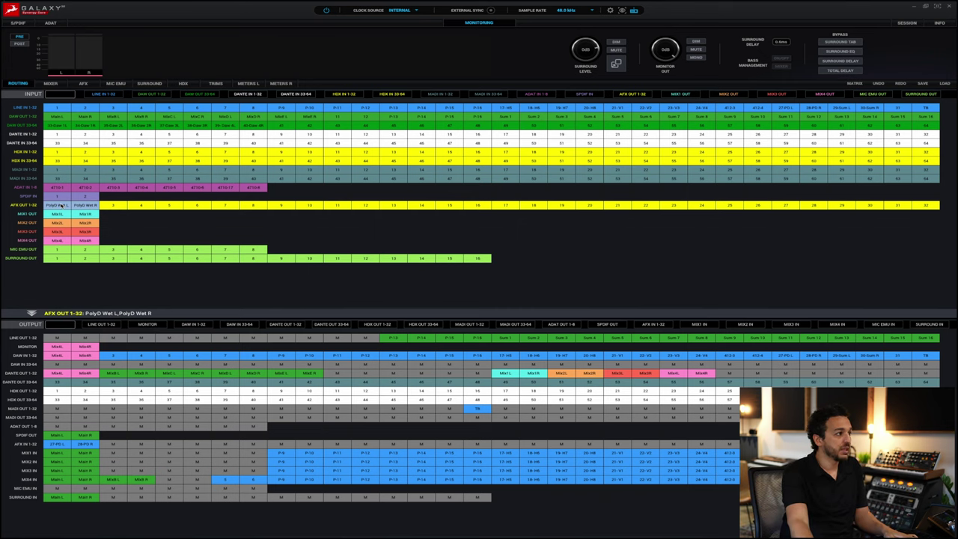
drag(63, 223, 800, 367)
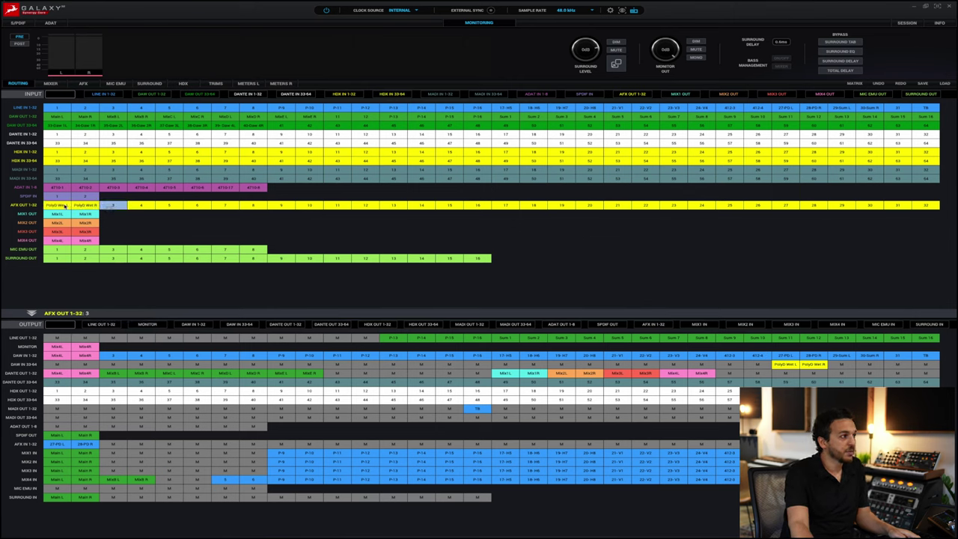
Route PolyD Wet L and PolyD Wet R to Mix1 In channels 29 and 30 and show them in Mixer 1
click(86, 205)
shift+click(64, 205)
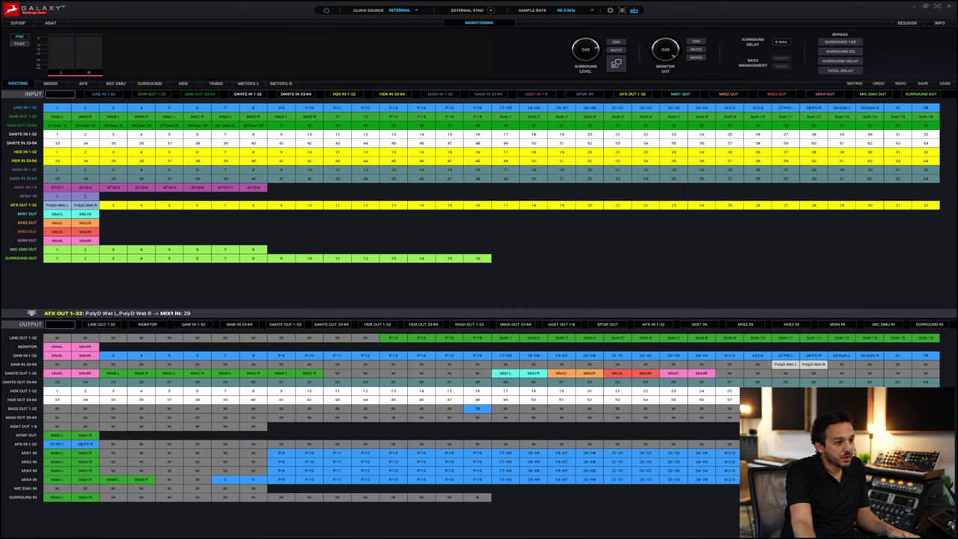
click(785, 363)
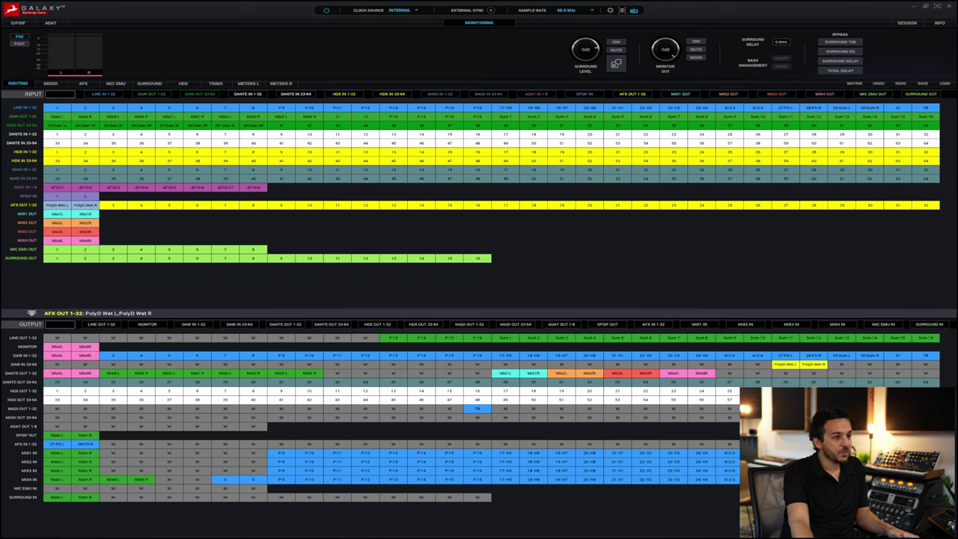
click(54, 84)
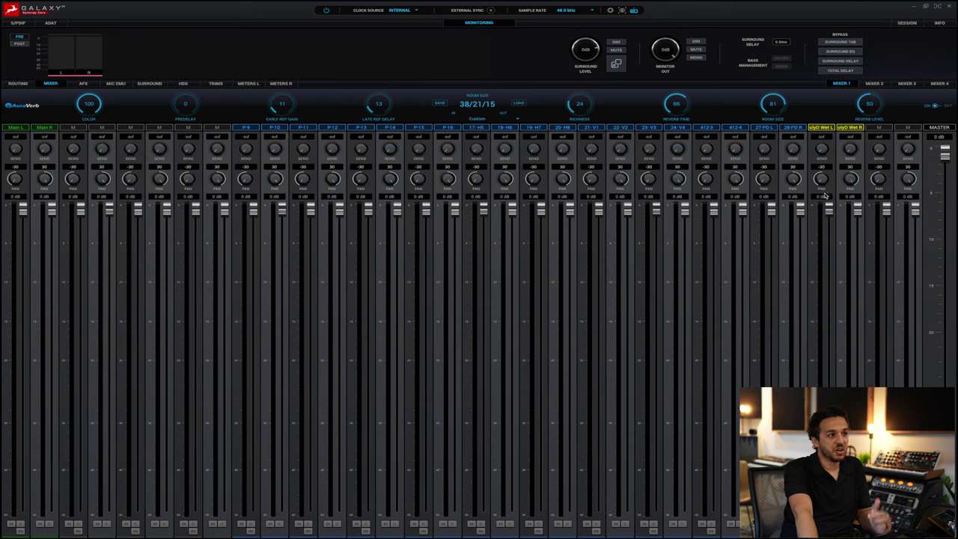
Check the channels in Mixer 2 and return to the routing matrix
mouse_move(800, 208)
mouse_down()
mouse_move(799, 343)
mouse_move(800, 208)
mouse_up()
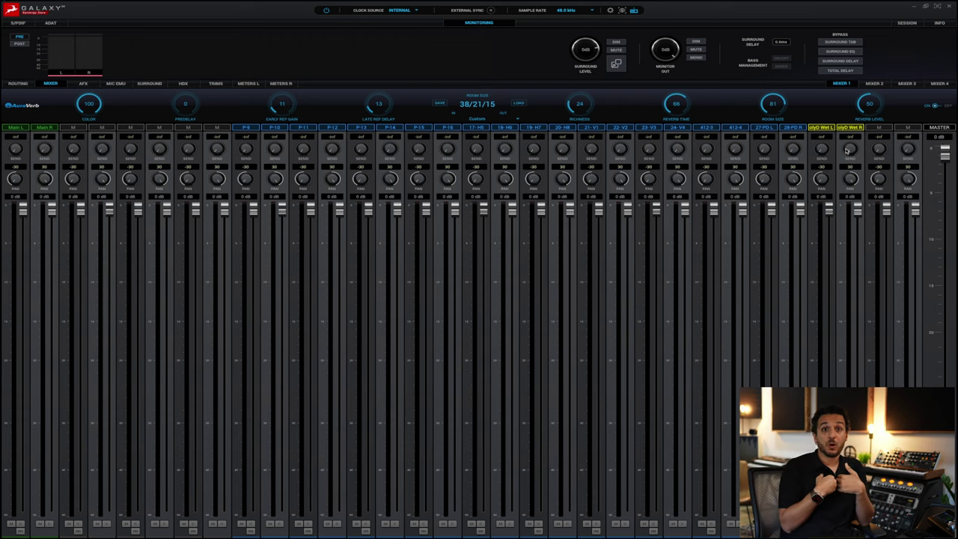
click(874, 83)
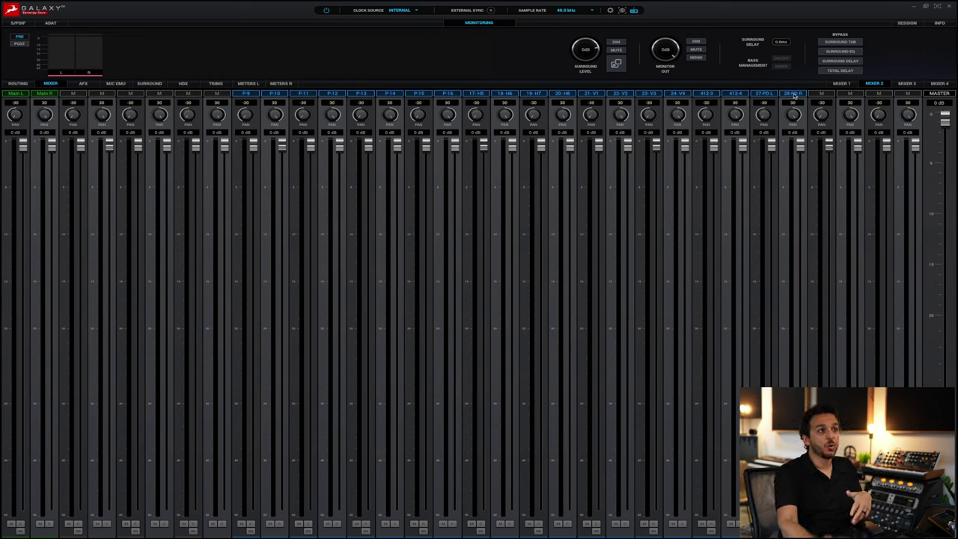
click(19, 83)
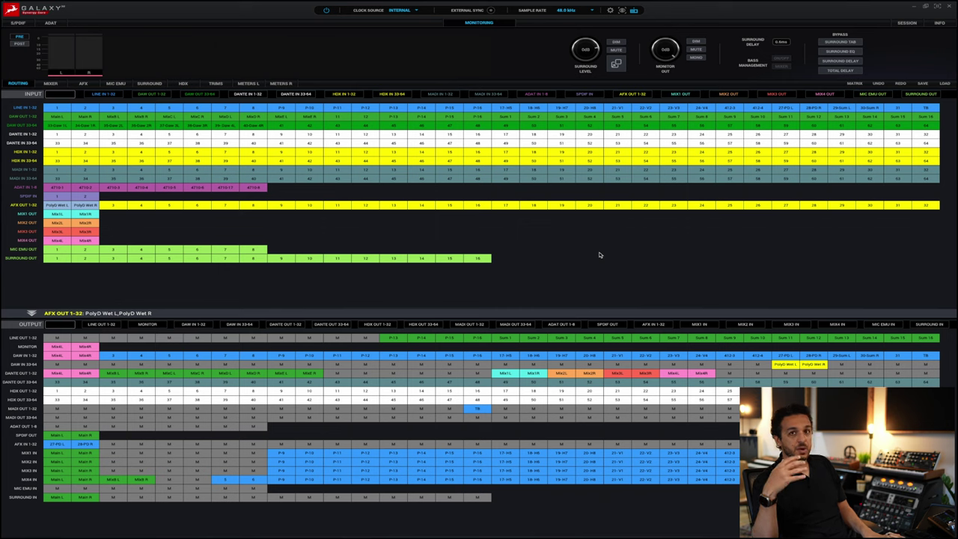
Route the Mix1L and Mix1R outputs to Line Out 1 and 2 in the routing matrix
click(73, 223)
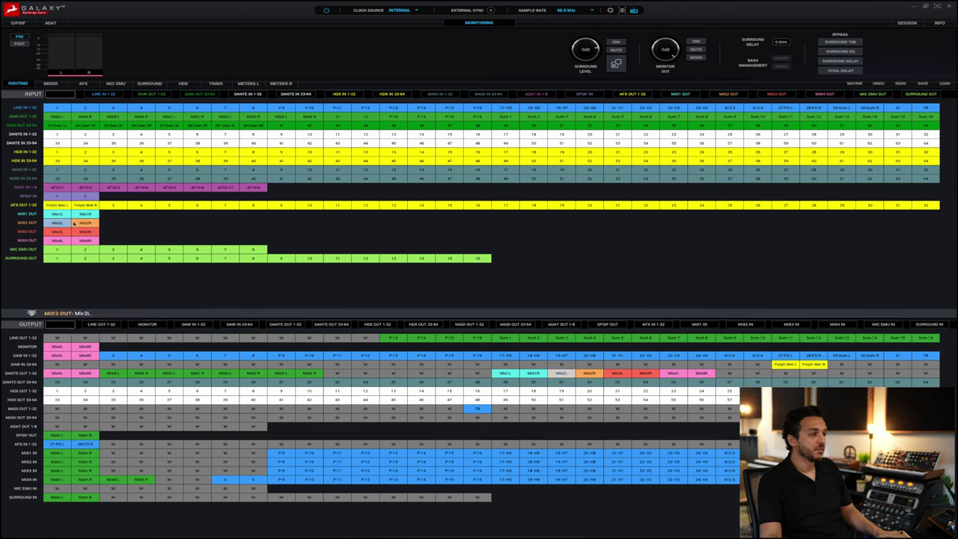
click(81, 232)
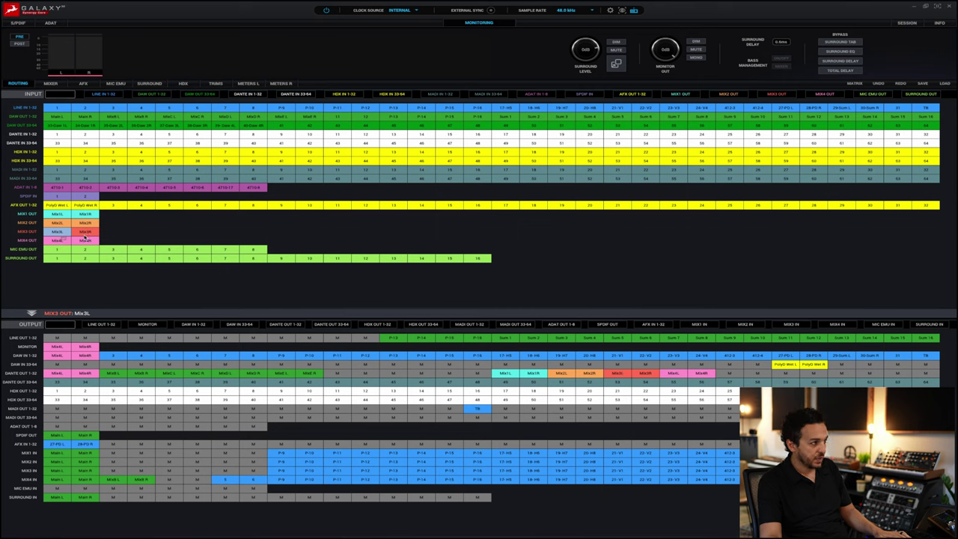
click(58, 241)
click(80, 241)
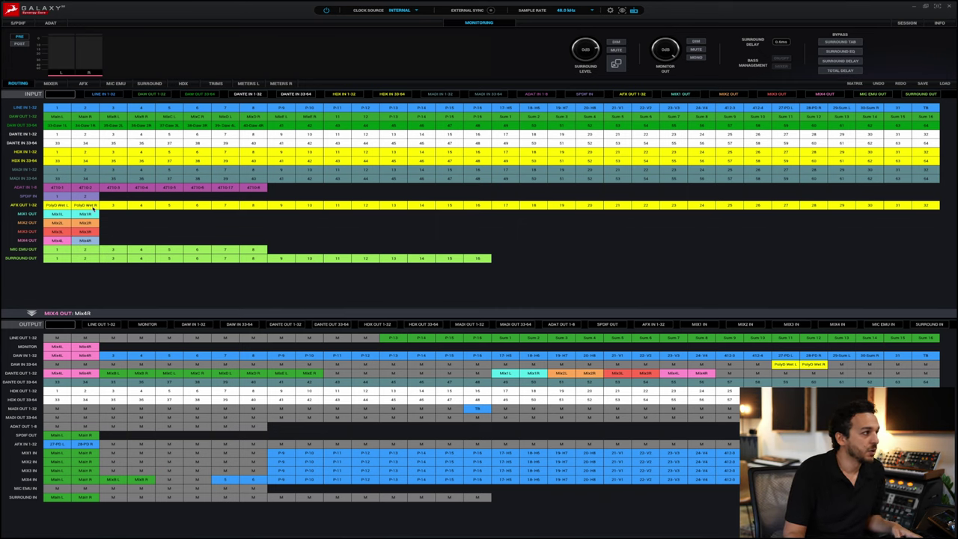
drag(58, 215, 88, 216)
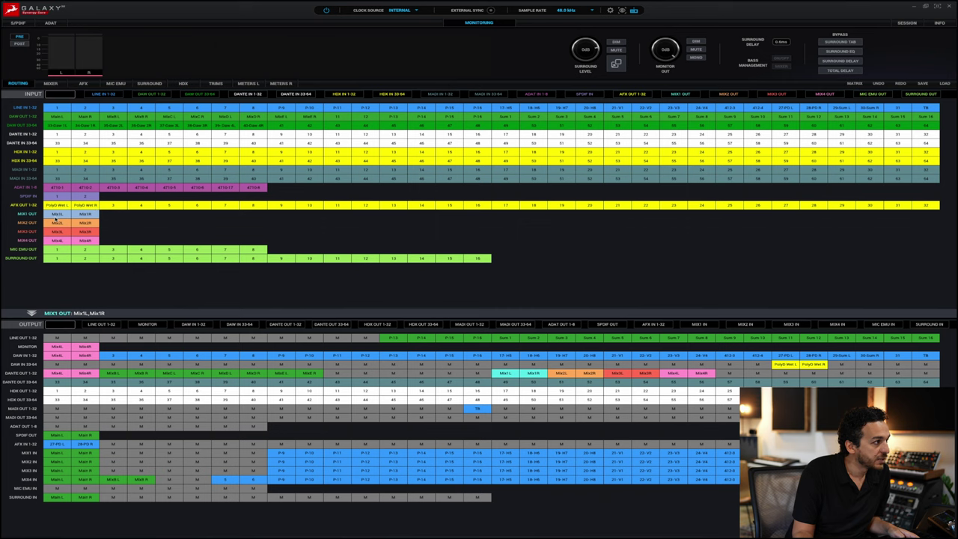
drag(56, 220, 59, 338)
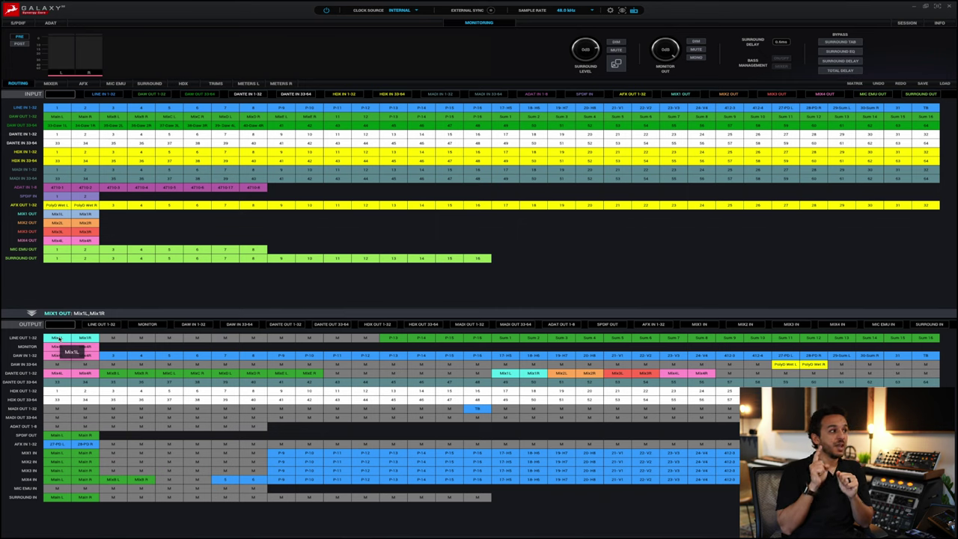
Route the Mix2L and Mix2R outputs to Line Out 3 and 4
click(60, 224)
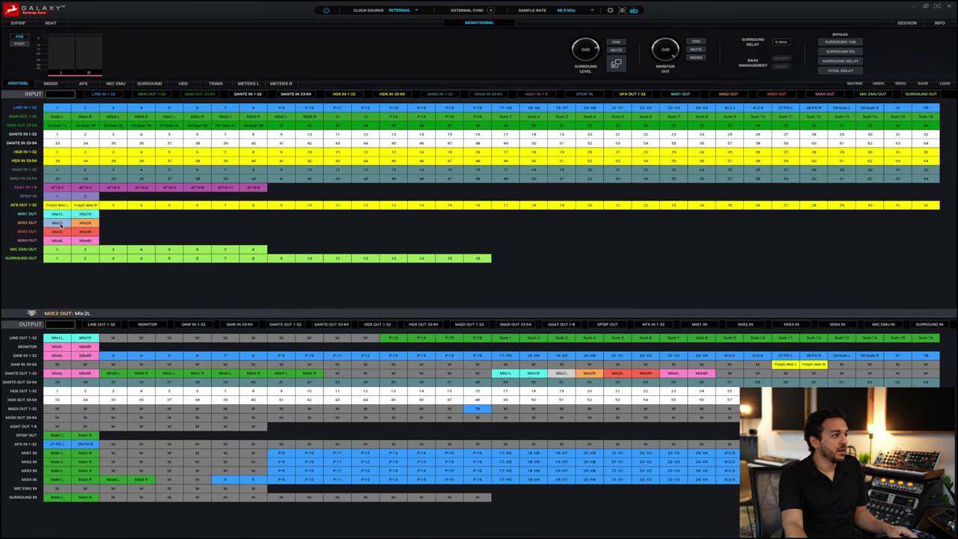
shift+click(84, 224)
drag(84, 225, 121, 343)
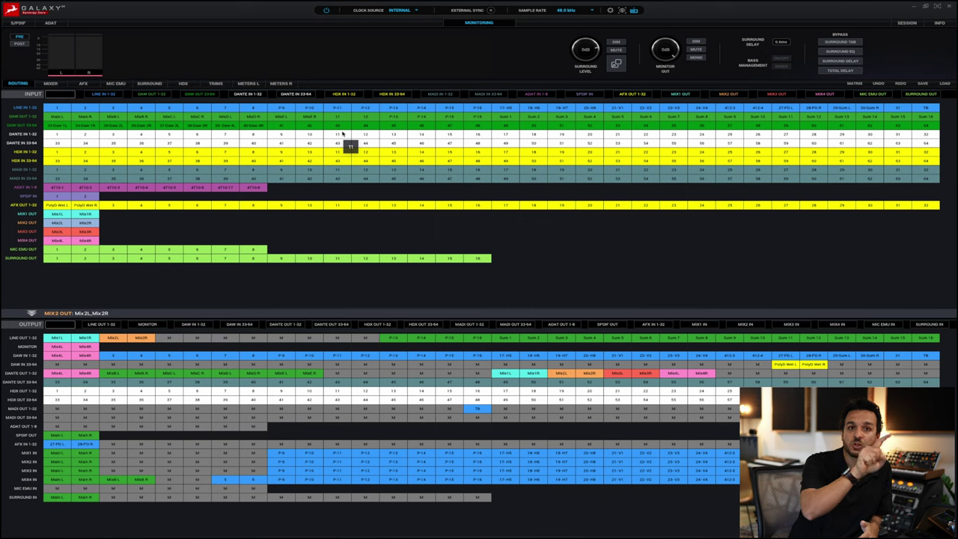
Route DAW outputs Sum 1 to Sum 16 to Line Out 17-32 and hide the Mic Emu In output row
click(507, 117)
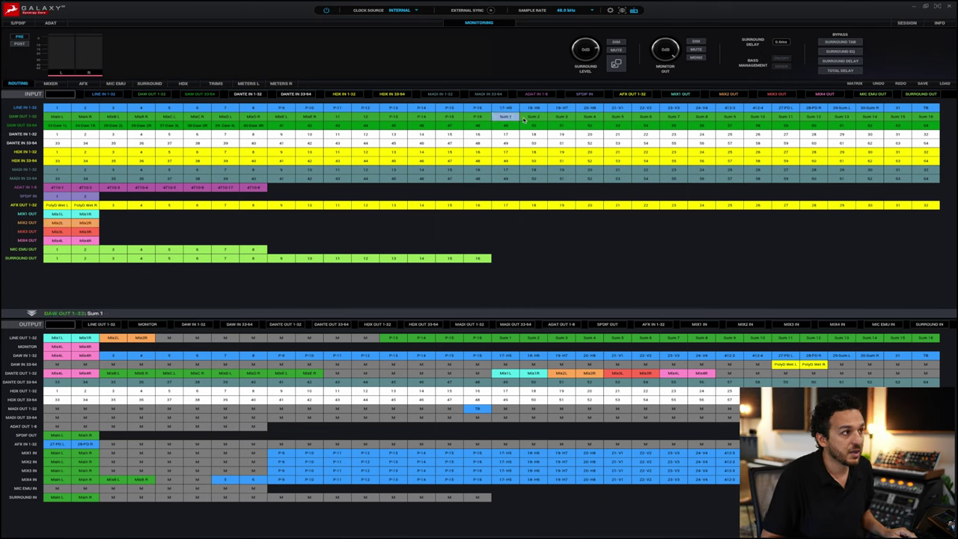
shift+click(928, 117)
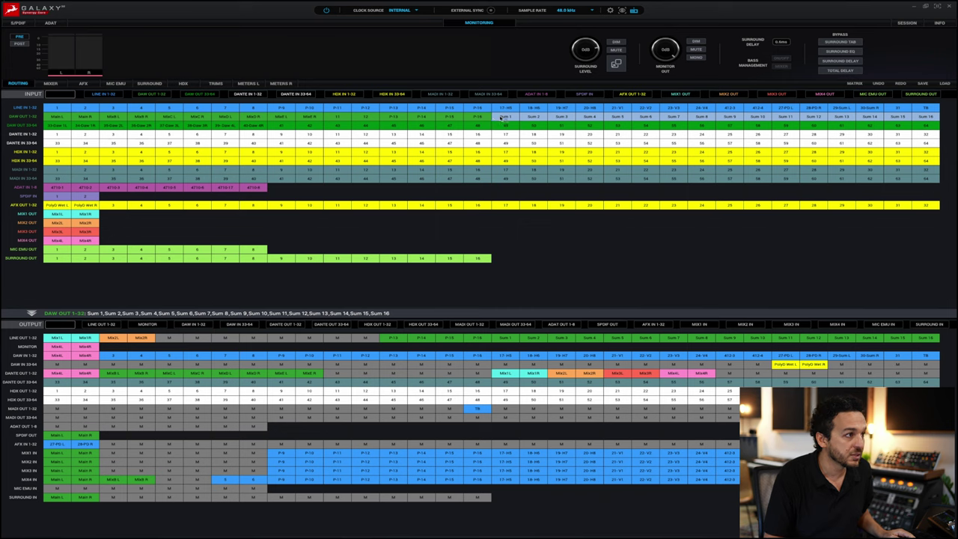
drag(502, 118, 509, 346)
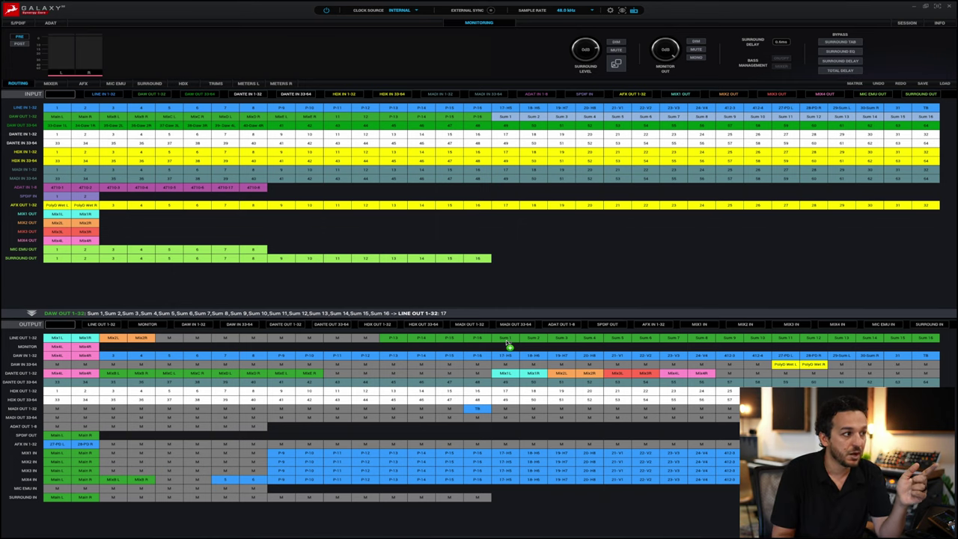
drag(509, 346, 508, 343)
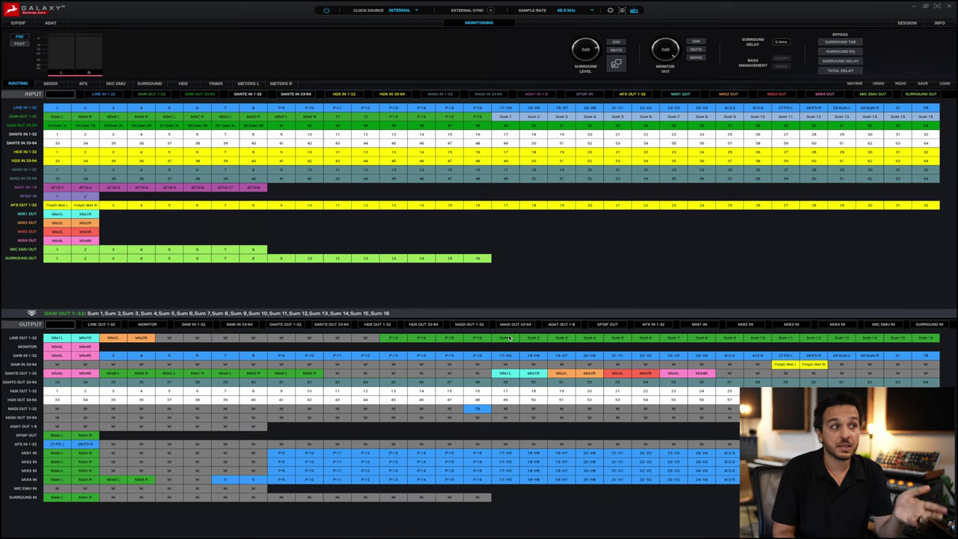
click(507, 339)
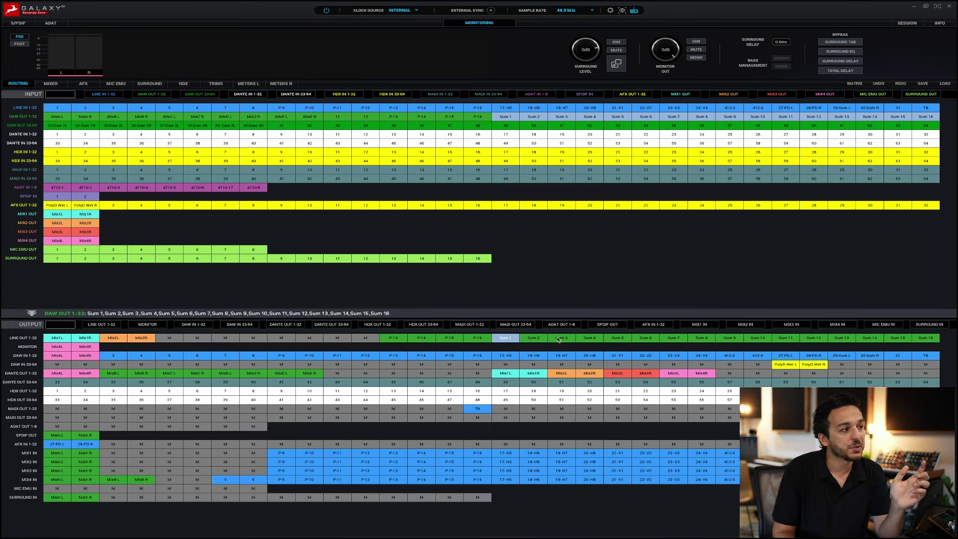
click(895, 326)
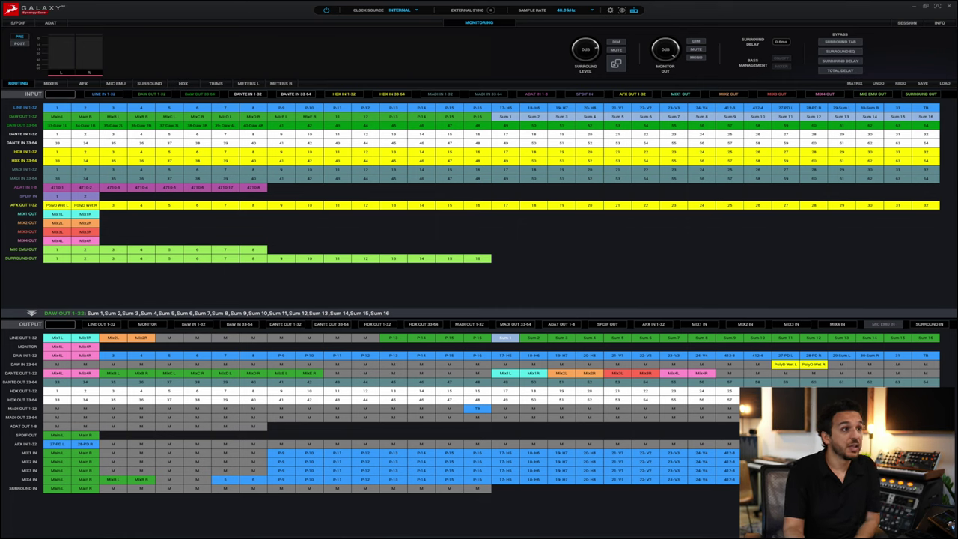
Route line inputs 29-Sum L and 30-Sum R to ADAT Out 1 and 2
click(844, 110)
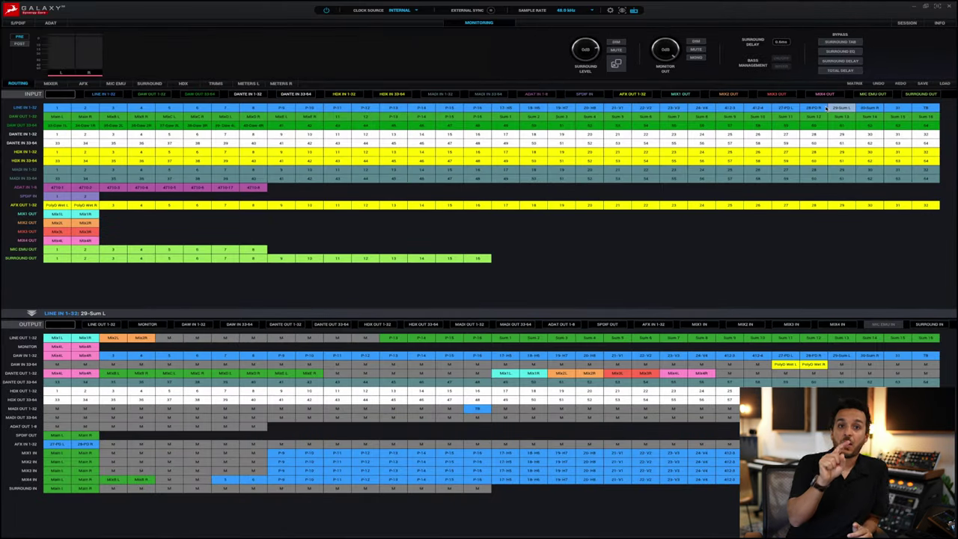
shift+click(872, 111)
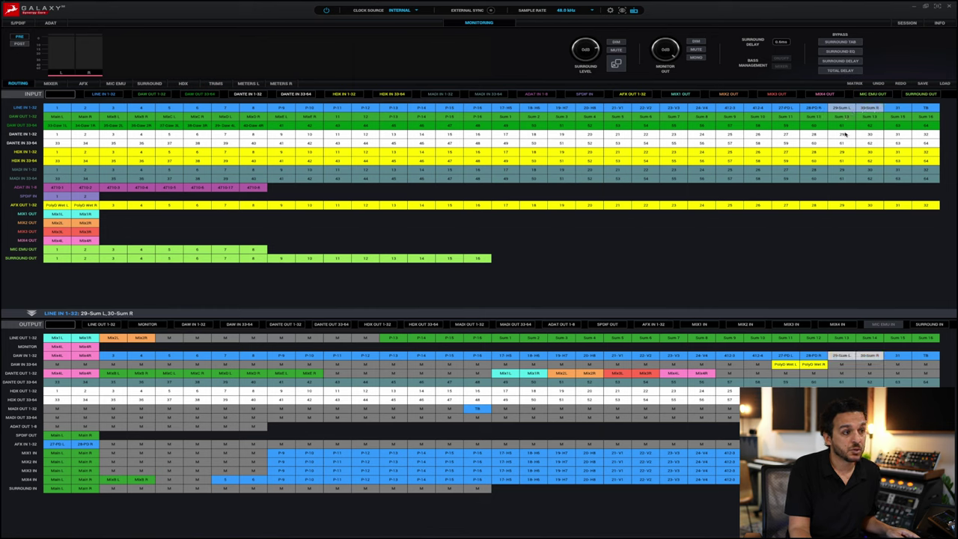
mouse_move(842, 352)
mouse_down()
mouse_move(843, 371)
mouse_move(845, 363)
mouse_up()
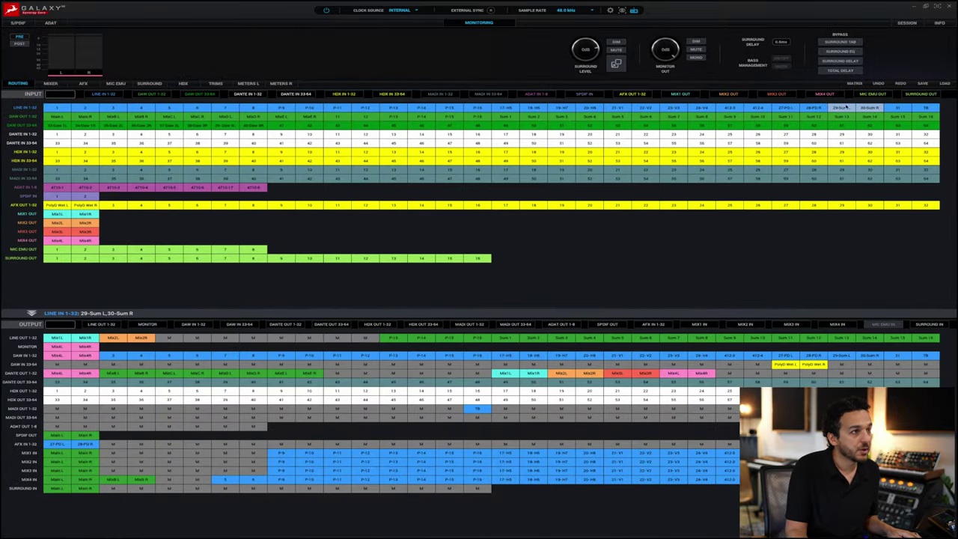
drag(841, 109, 59, 429)
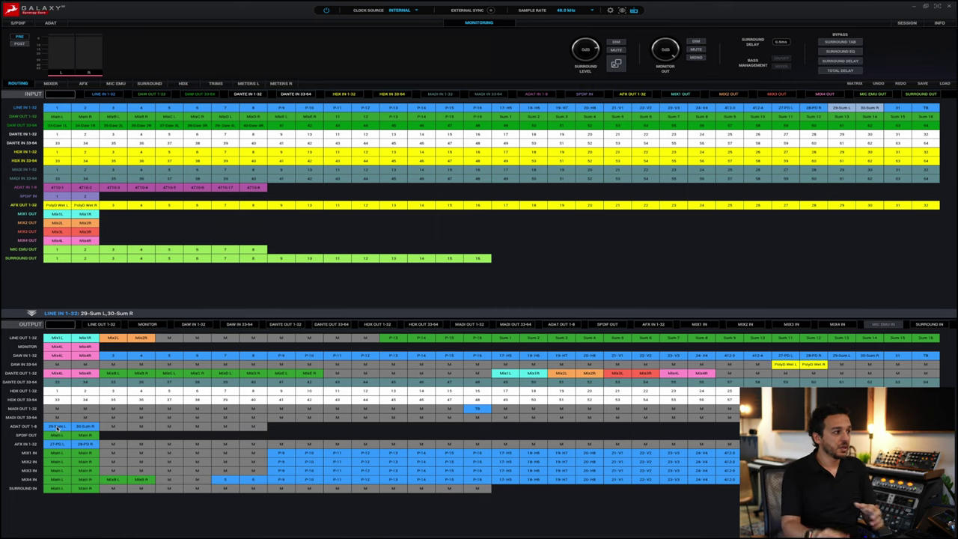
Route DAW outputs Main L and Main R to the Monitor and SPDIF outputs
click(63, 117)
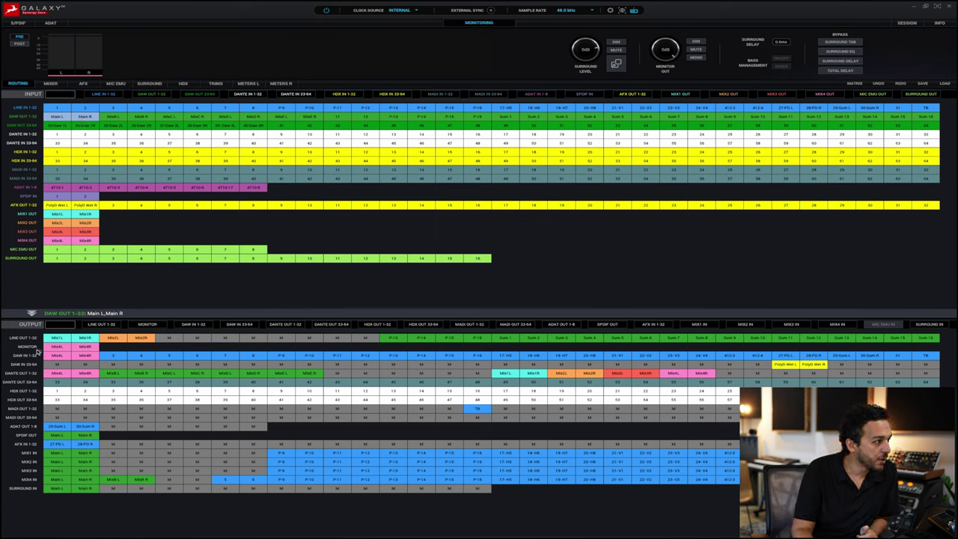
click(56, 348)
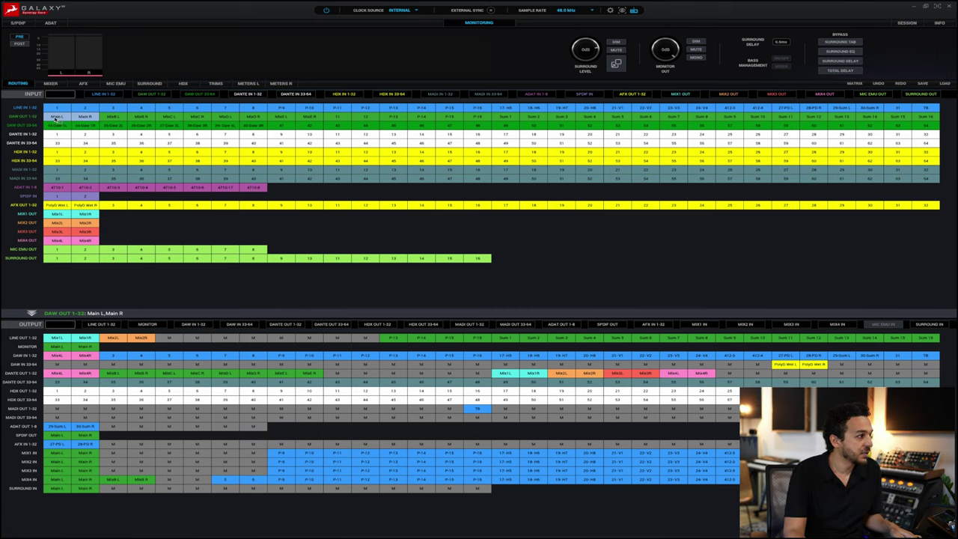
drag(55, 120, 59, 442)
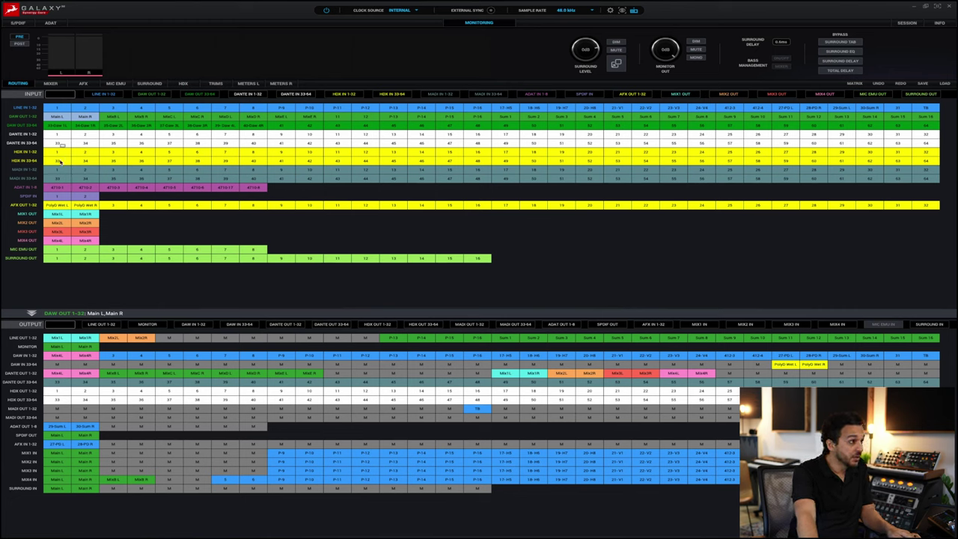
Route Main L and Main R to Dante Out 1 and 2 instead of DAW In 1 and 2
drag(62, 161, 53, 359)
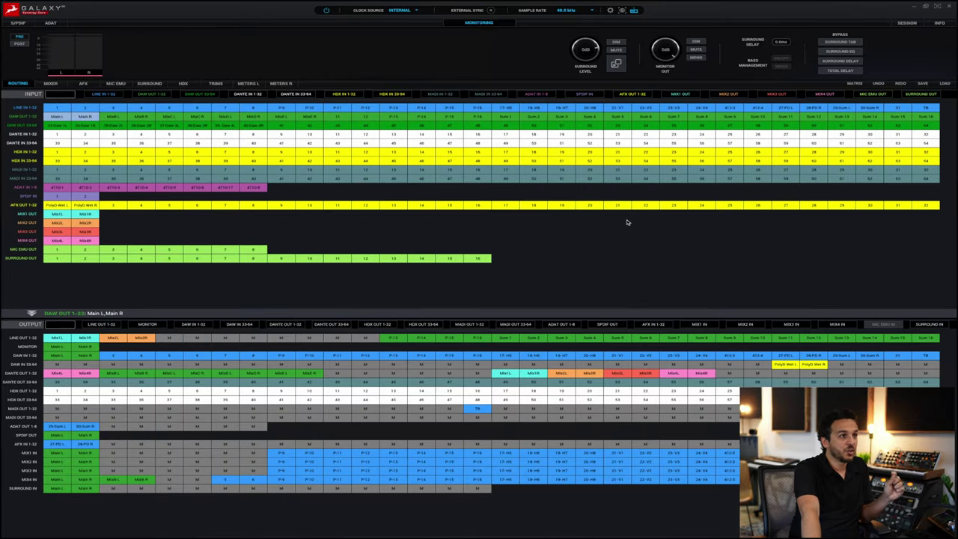
click(879, 84)
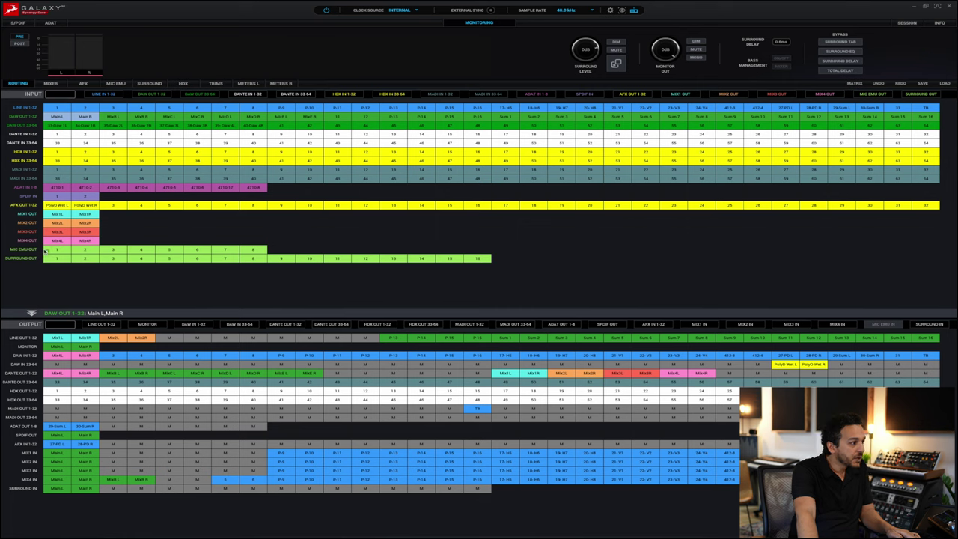
click(46, 372)
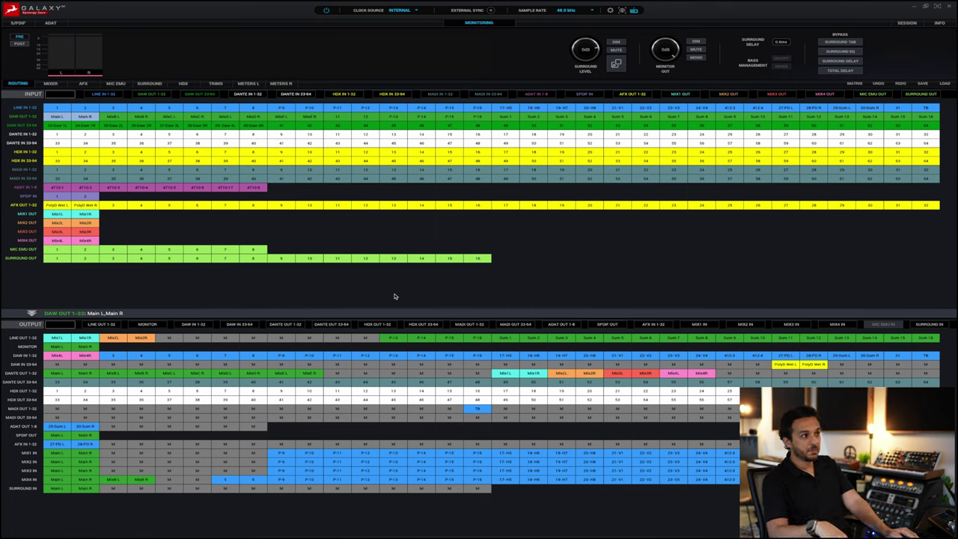
Hide the HDX In 1-32 and 33-64 input rows and the HDX Out 1-32 and 33-64 output rows
click(352, 95)
click(394, 95)
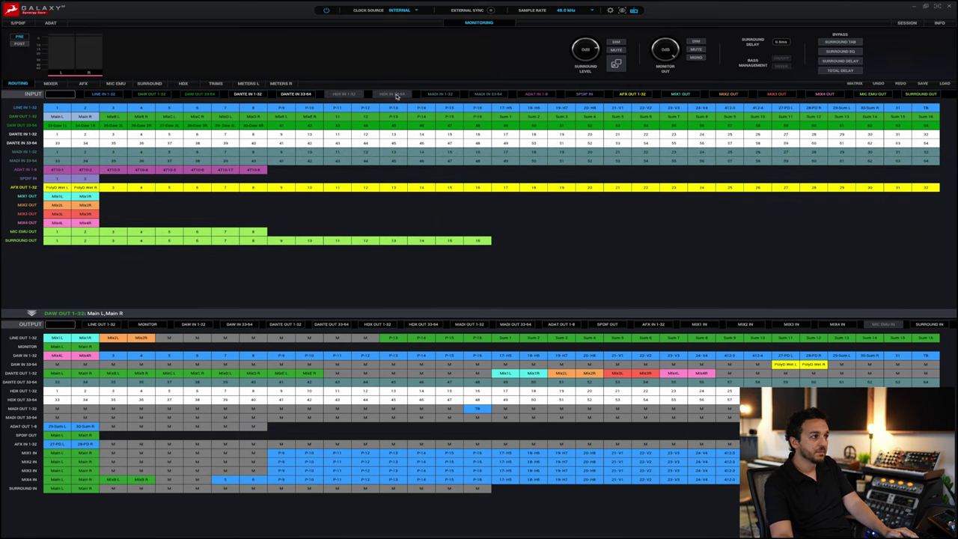
click(379, 325)
click(422, 324)
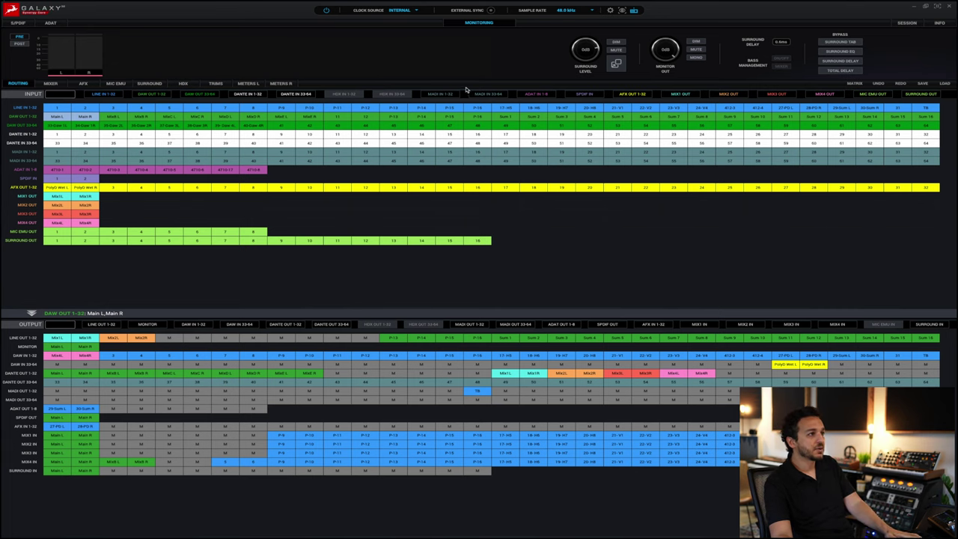
Hide the MADI In, Dante In, SPDIF In and Mic Emu Out rows in the input section
click(446, 96)
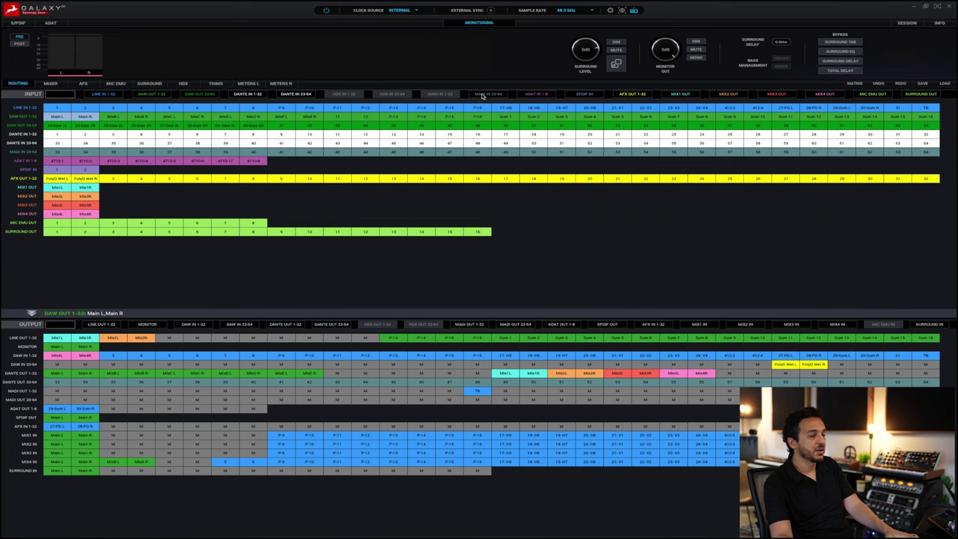
click(483, 96)
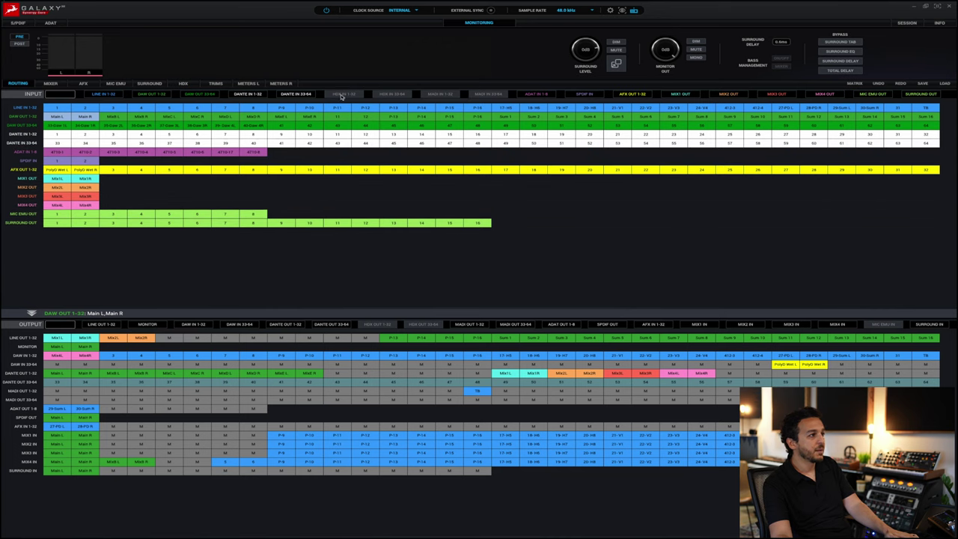
click(253, 95)
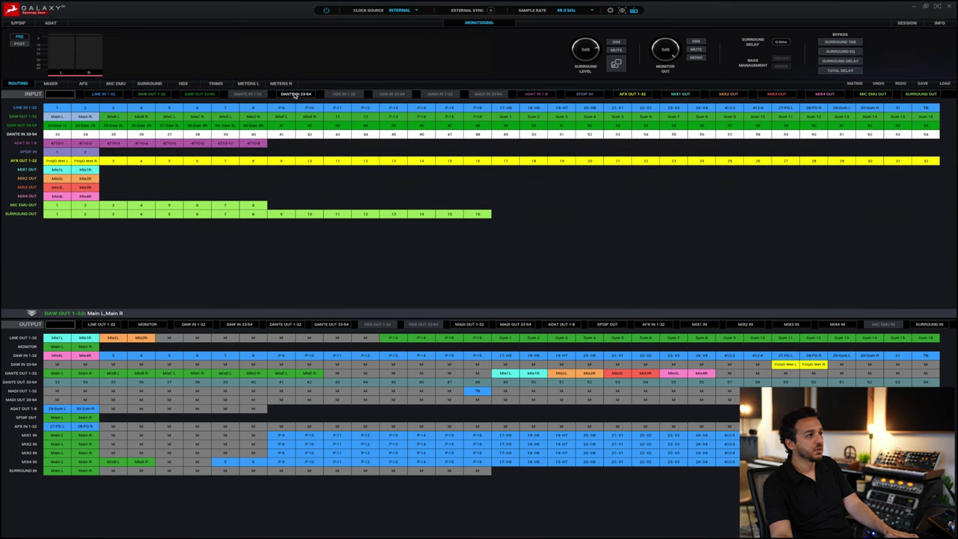
click(296, 95)
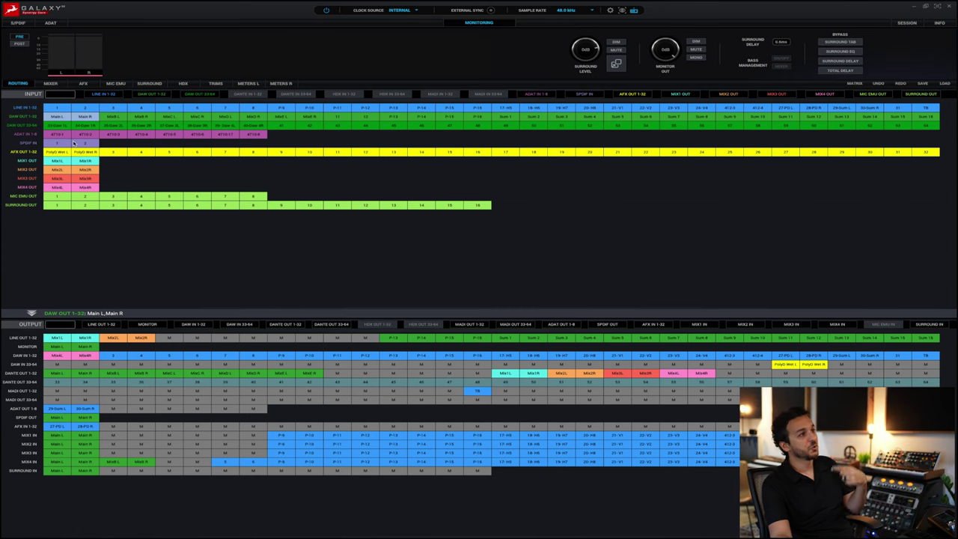
click(586, 96)
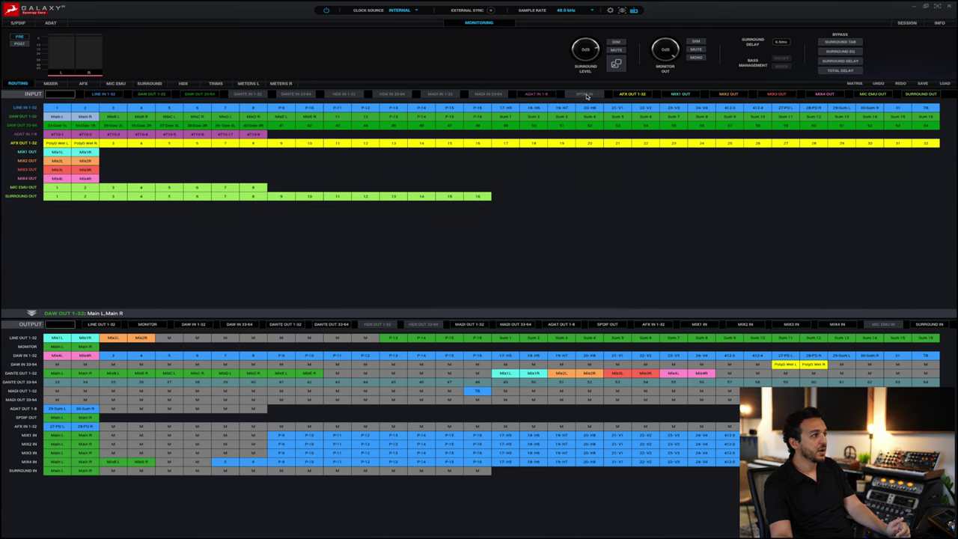
click(873, 94)
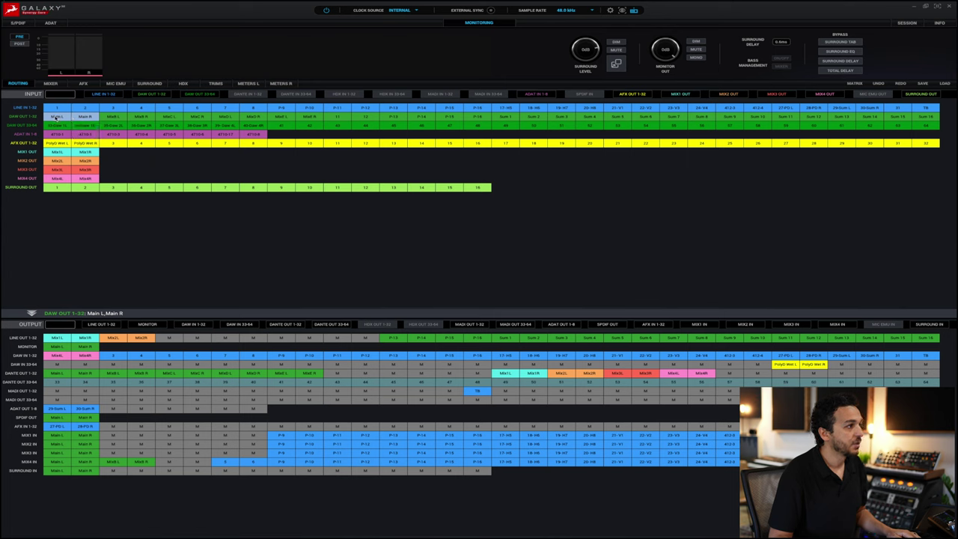
Route DAW outputs Main L and Main R to Surround In 1 and 2
drag(56, 118, 58, 474)
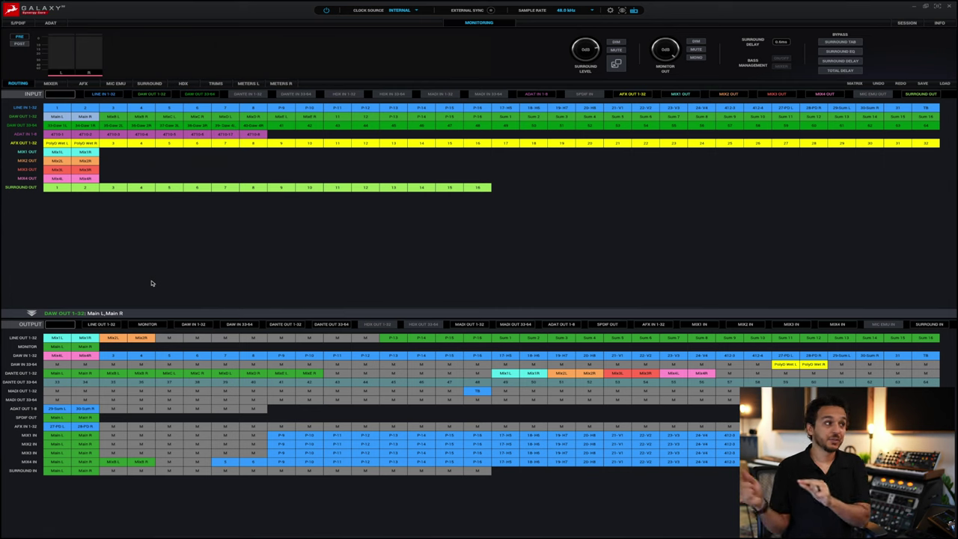
Route Surround Out 1 and 2 to Dante Out 1 and 2 in place of Main L and Main R
click(58, 187)
click(79, 189)
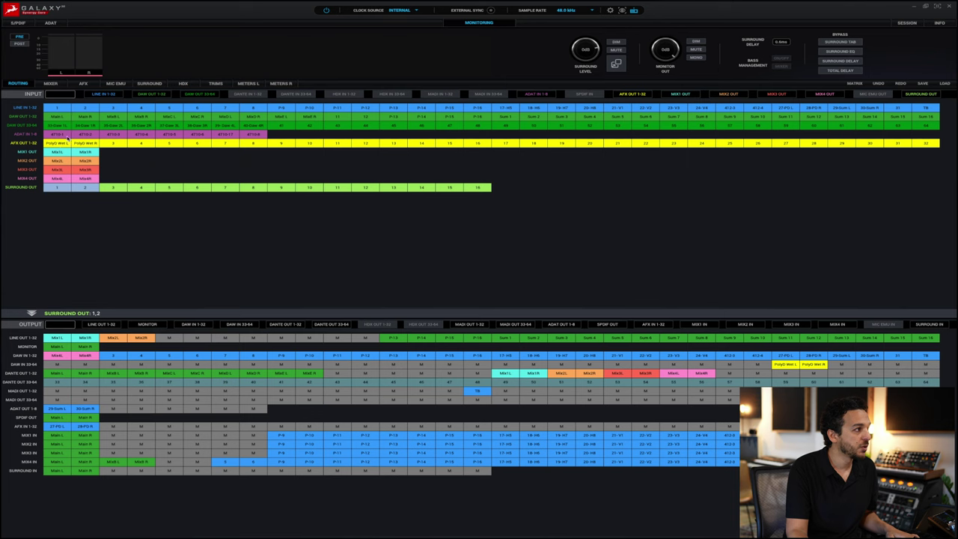
drag(65, 191, 80, 378)
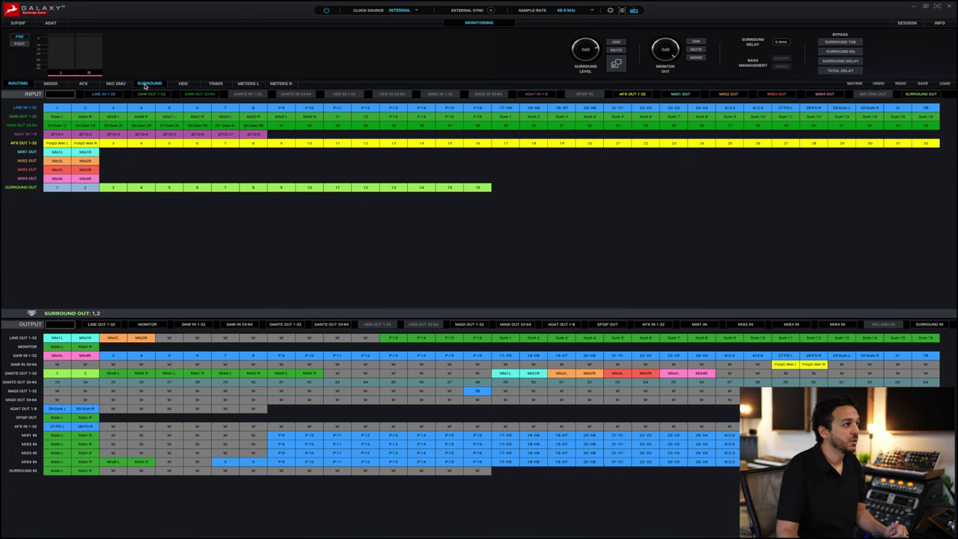
In the surround EQ, cut the left speaker's third band by 5 dB at 357 Hz with a narrower Q
click(147, 84)
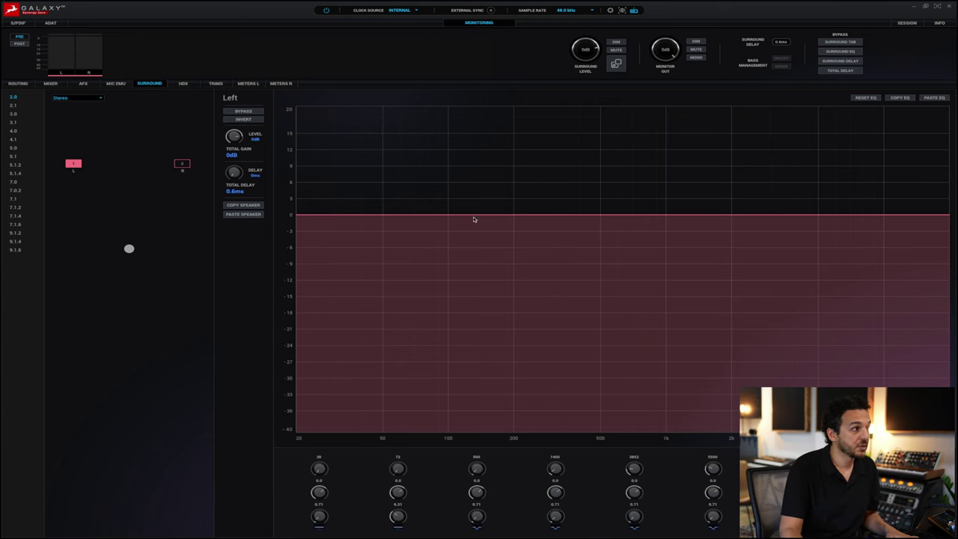
drag(478, 470, 481, 421)
drag(476, 489, 505, 336)
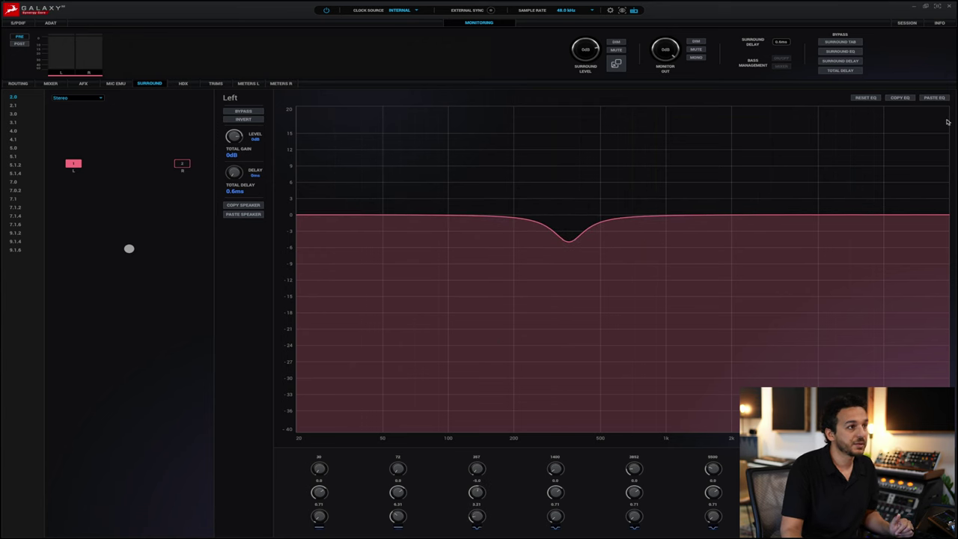
Copy the left speaker's EQ to the right speaker and compare the curves of both speakers
click(900, 98)
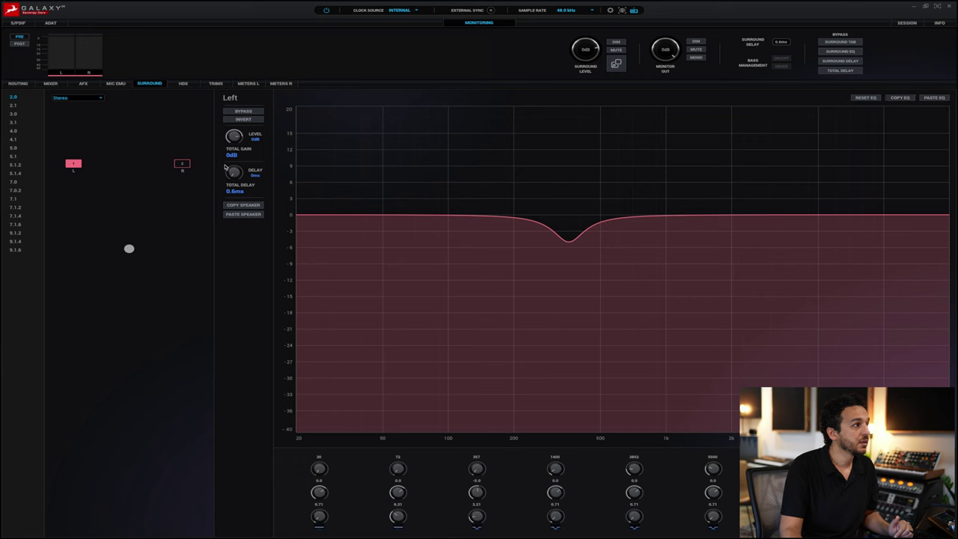
click(182, 163)
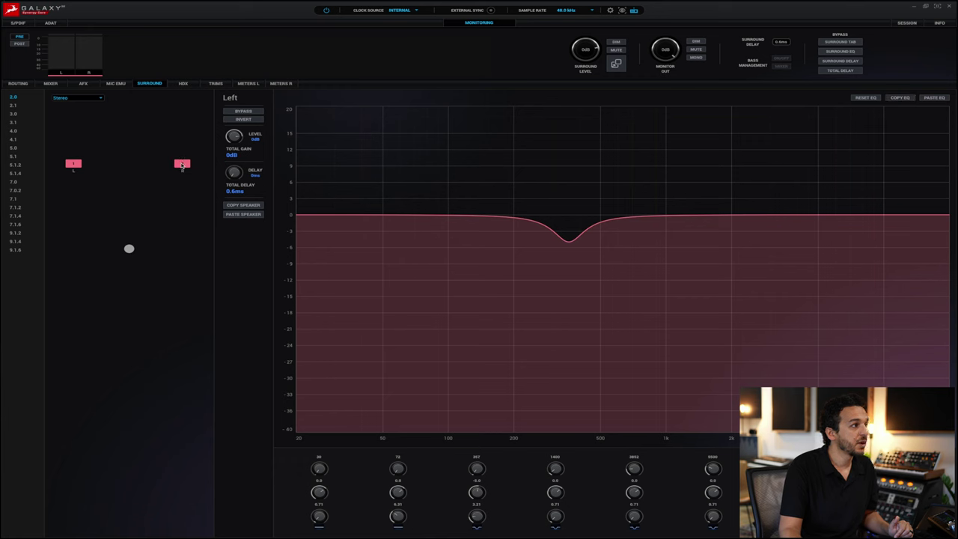
click(934, 98)
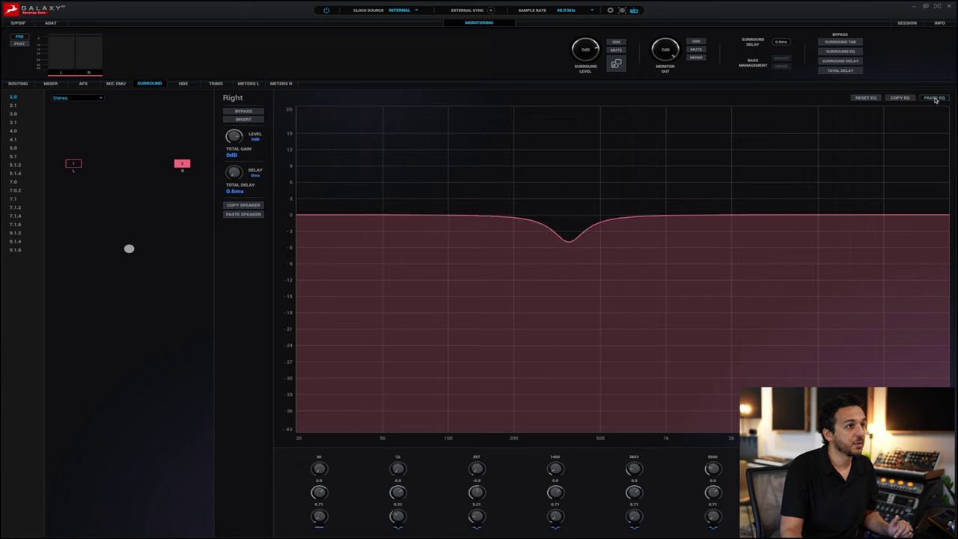
click(72, 163)
click(186, 166)
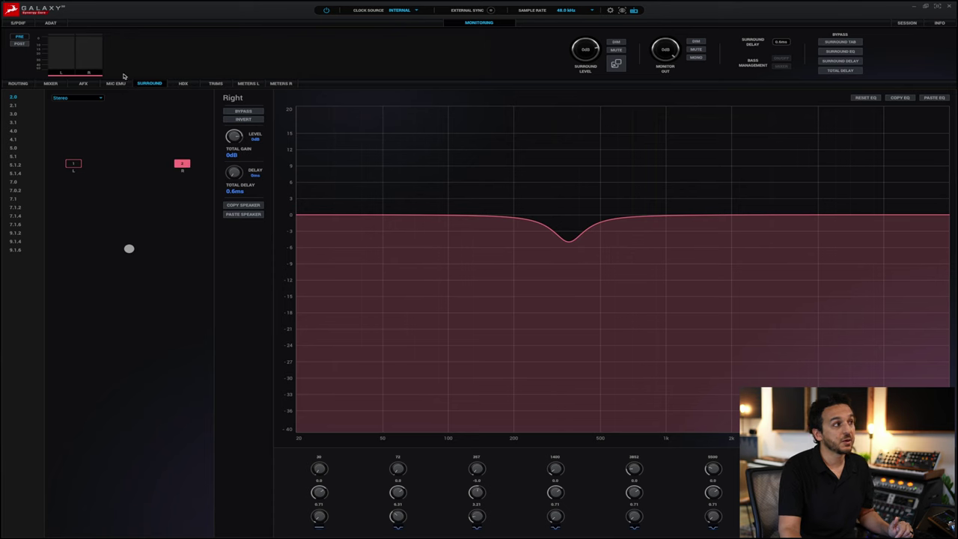
Back in the routing matrix, assign Surround Out 1 and 2 to Line Out 2 and 3
click(18, 83)
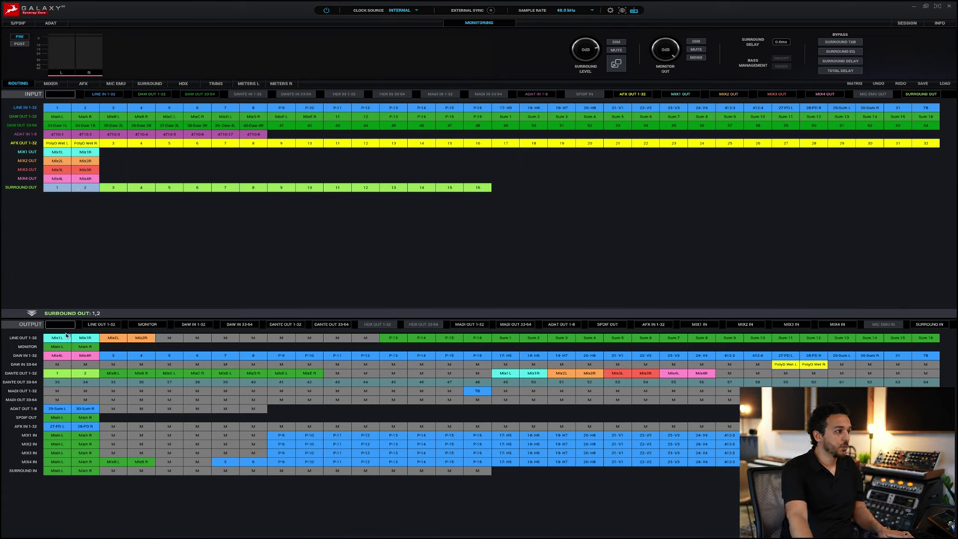
click(58, 347)
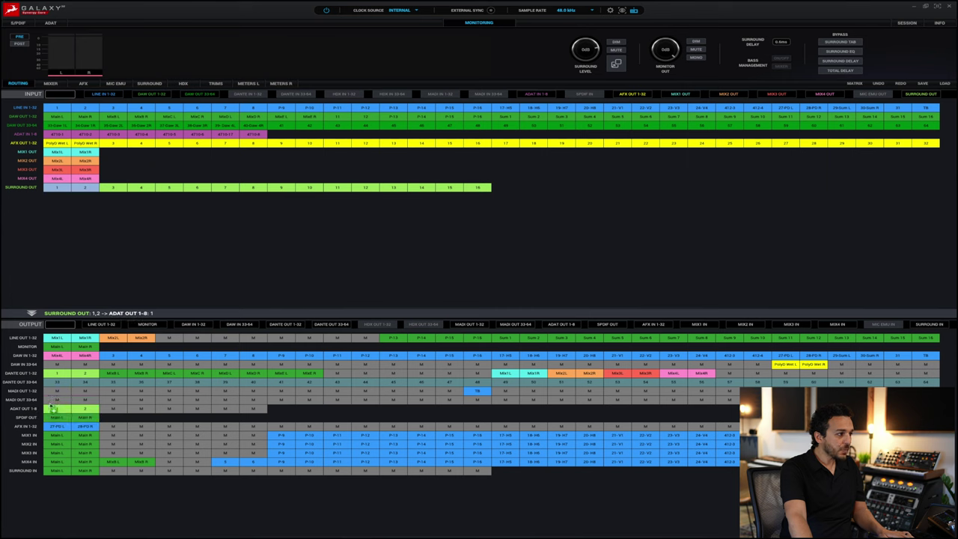
click(54, 374)
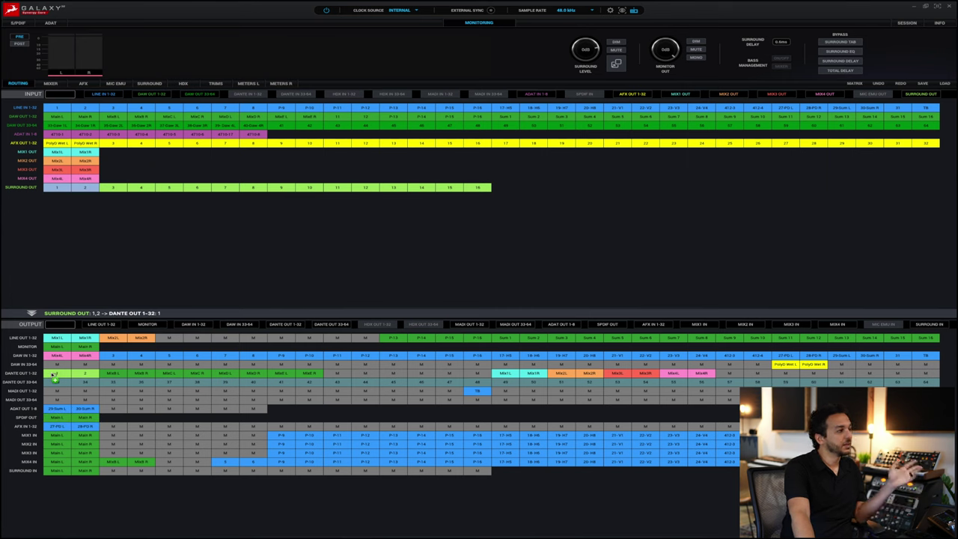
drag(74, 356, 146, 270)
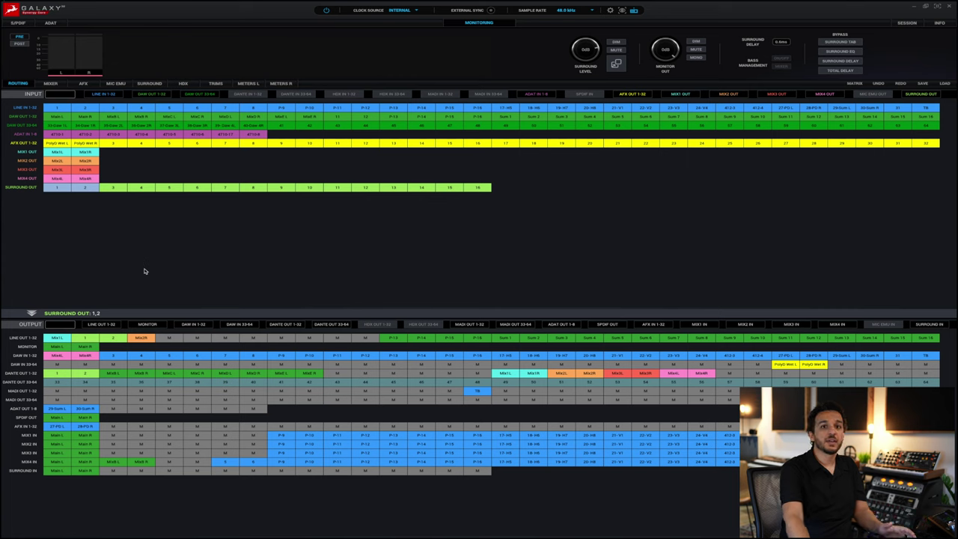